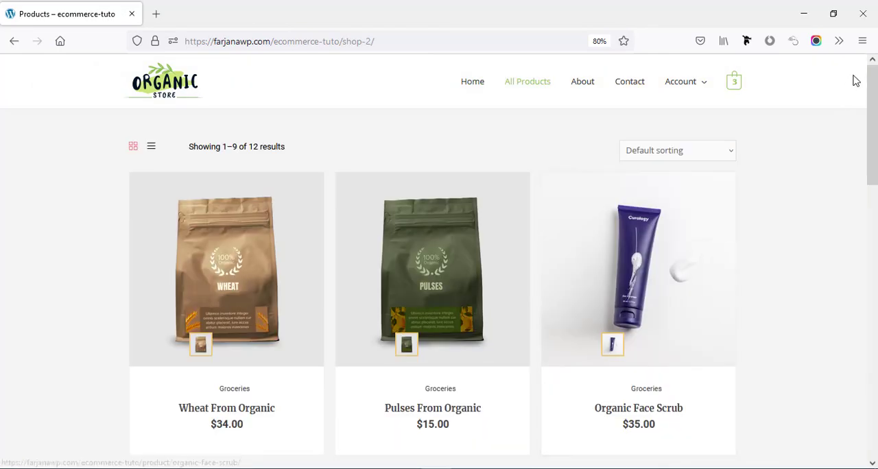
Examine the store's customized shop page, the Wheat From Organic Farms product page, the cart and the checkout page.
scroll(872, 205, down, 7)
scroll(874, 291, down, 3)
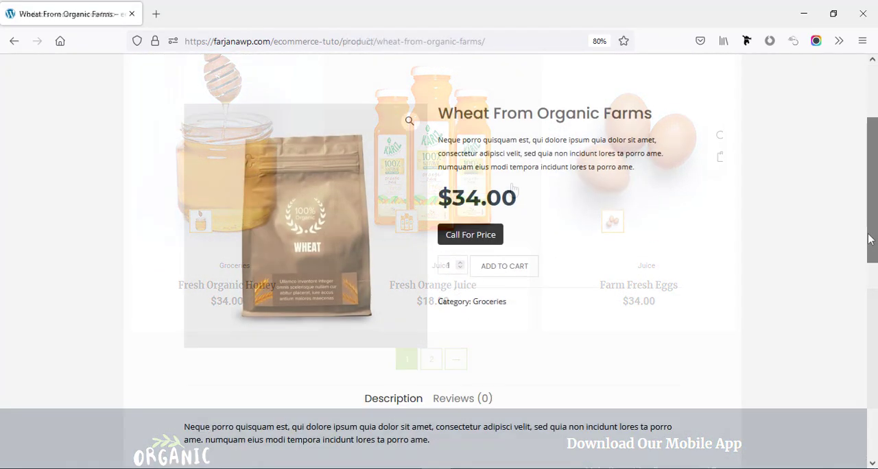
scroll(863, 311, down, 3)
scroll(864, 310, down, 3)
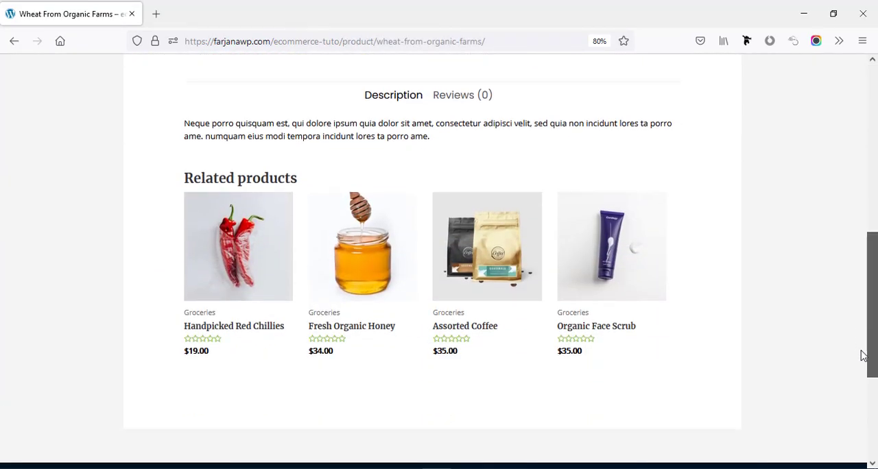
scroll(864, 355, up, 6)
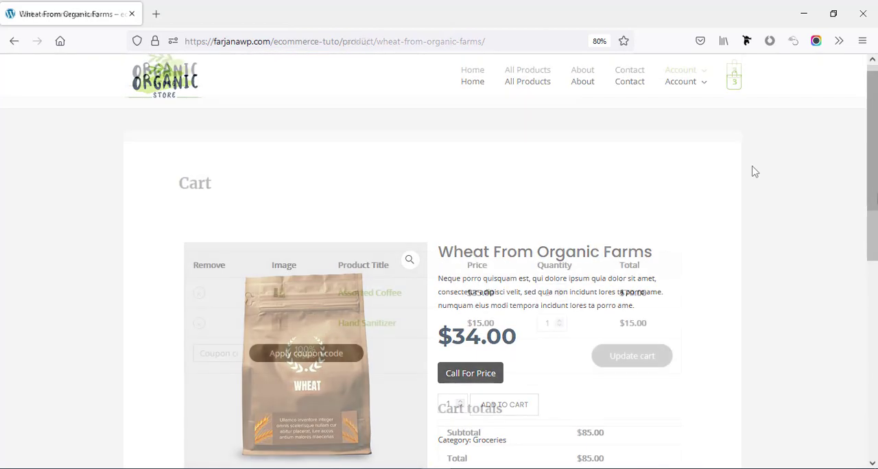
scroll(871, 240, down, 4)
scroll(872, 240, up, 2)
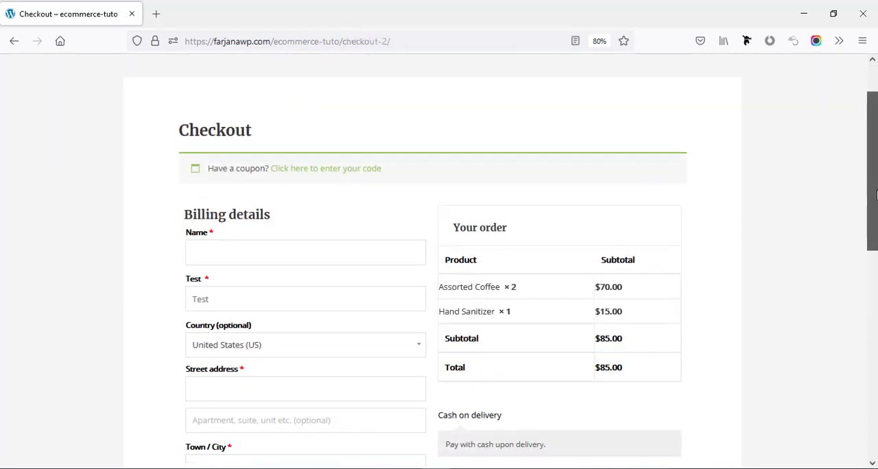
scroll(872, 261, down, 3)
scroll(862, 304, down, 2)
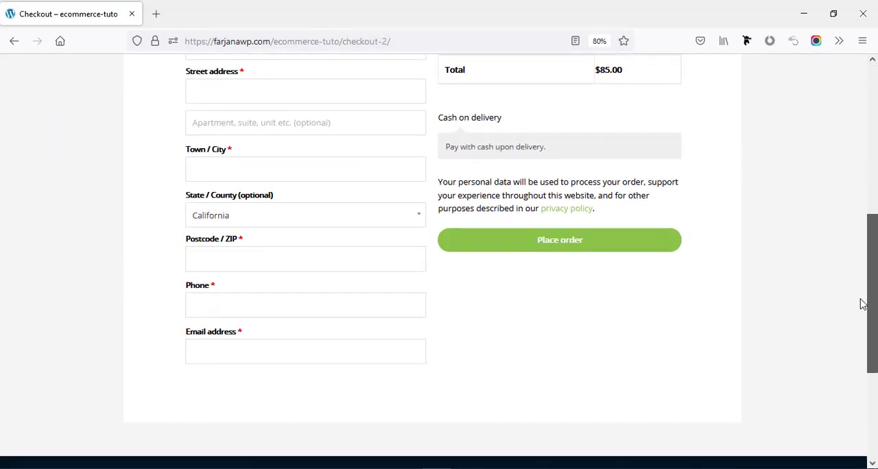
scroll(860, 304, up, 3)
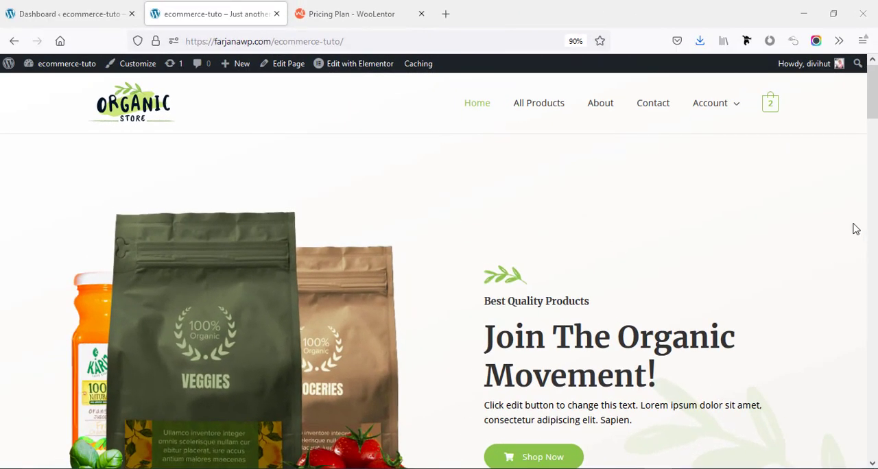
Open the site's list of all pages in the WordPress dashboard and look through it.
drag(875, 117, 874, 76)
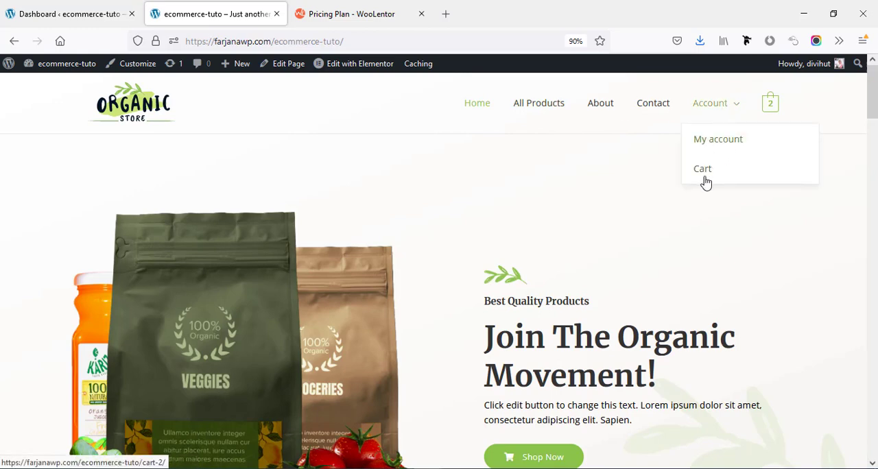
click(79, 15)
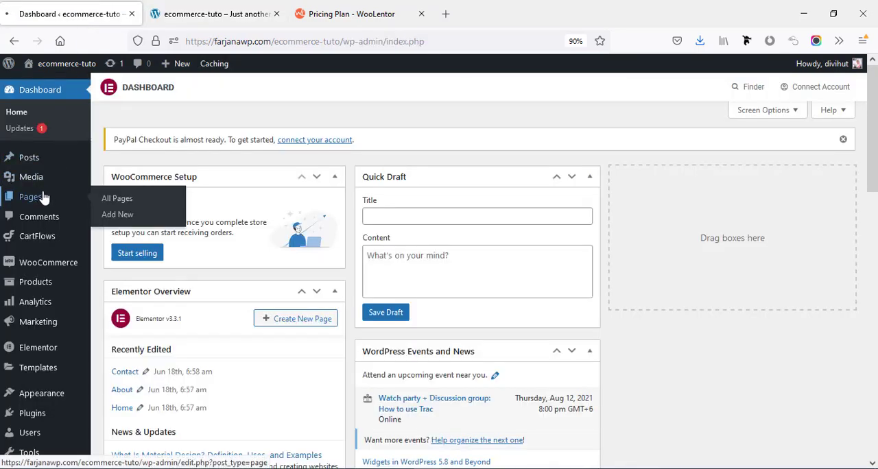
click(43, 198)
scroll(117, 137, down, 1)
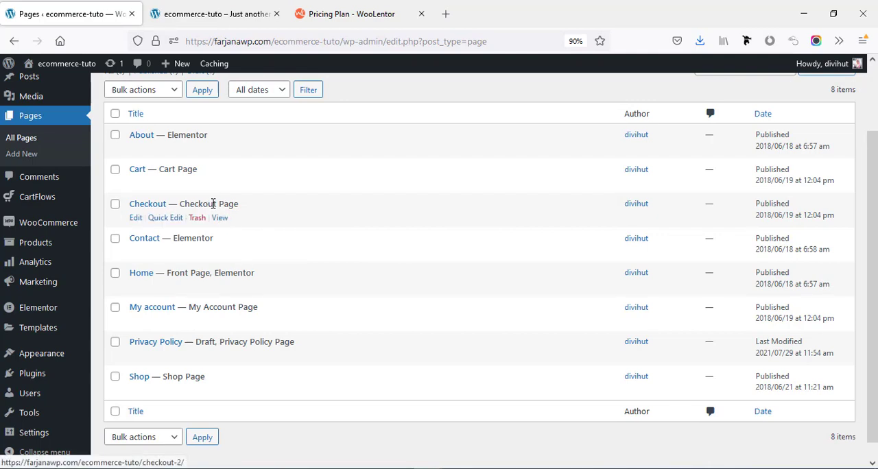
Open the live store's All Products page and examine its default shop layout, from the heading to the pagination.
click(197, 14)
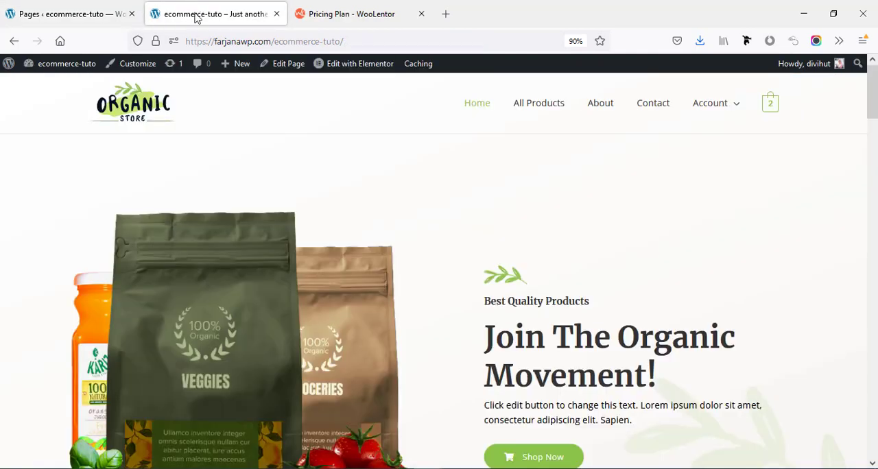
click(533, 110)
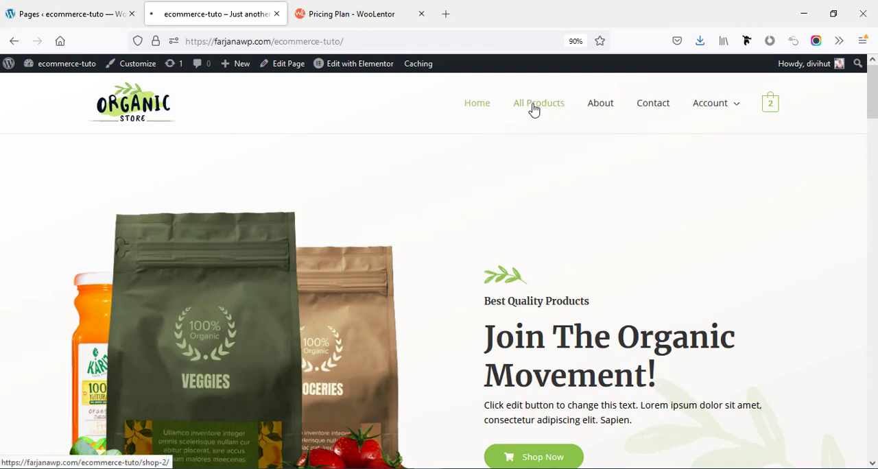
scroll(804, 177, down, 3)
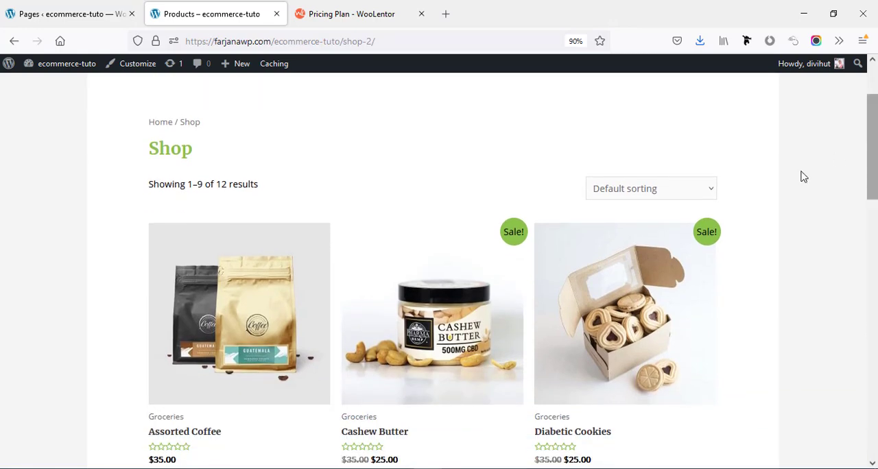
scroll(875, 235, down, 3)
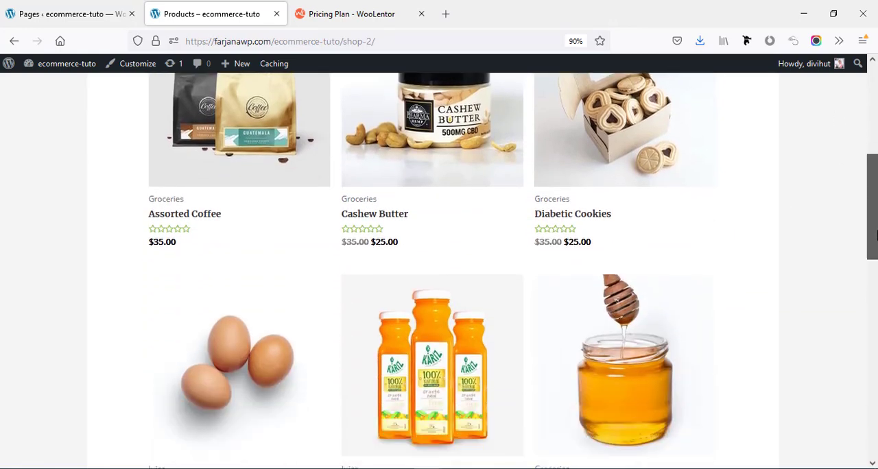
scroll(875, 235, down, 10)
scroll(875, 234, up, 3)
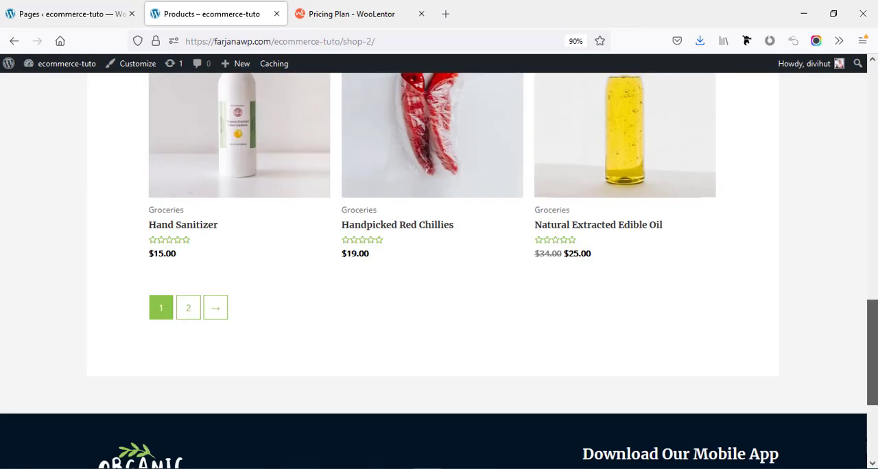
scroll(873, 343, up, 15)
scroll(219, 326, down, 1)
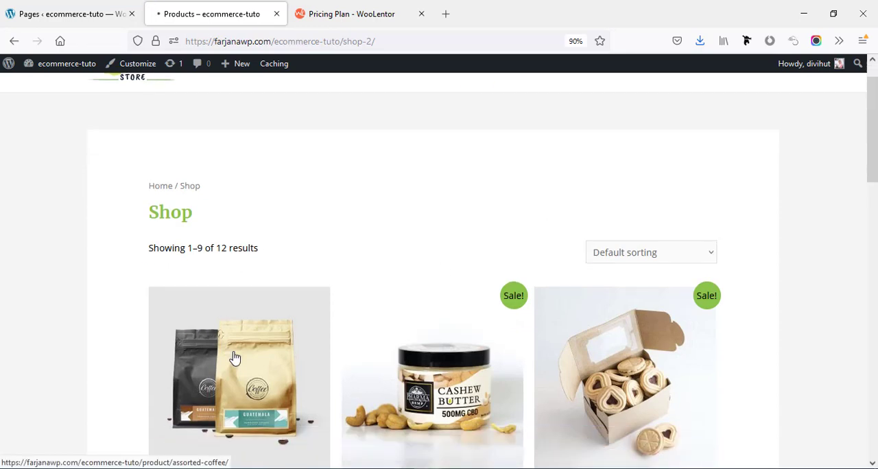
Open the Assorted Coffee product, review its page layout, and add one unit to the cart.
click(235, 357)
scroll(518, 191, down, 1)
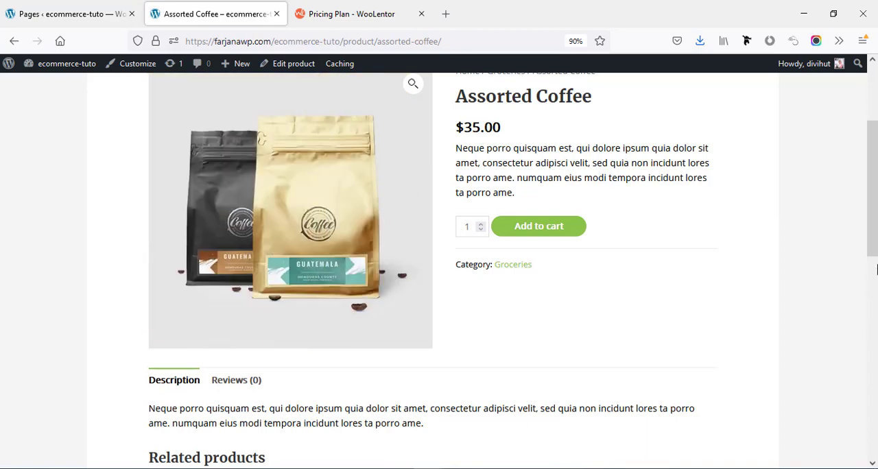
scroll(875, 268, down, 5)
scroll(544, 196, up, 6)
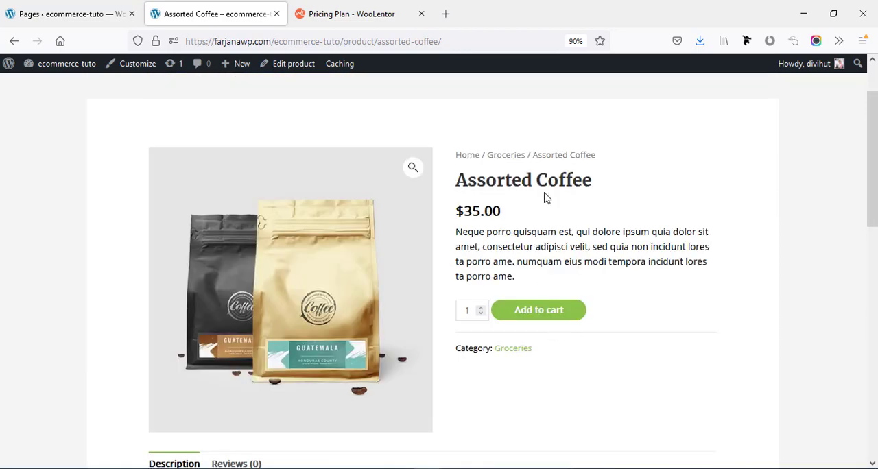
click(540, 313)
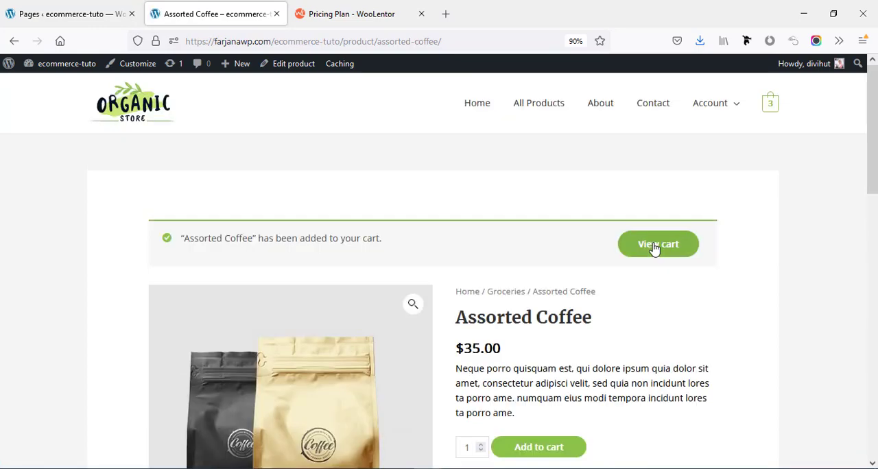
View the cart and examine its product table and cart totals section.
click(652, 249)
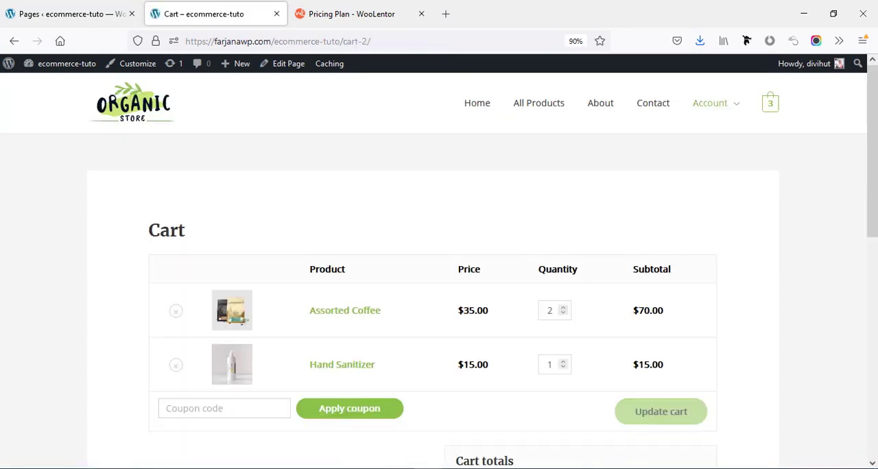
scroll(439, 261, down, 5)
scroll(439, 261, up, 4)
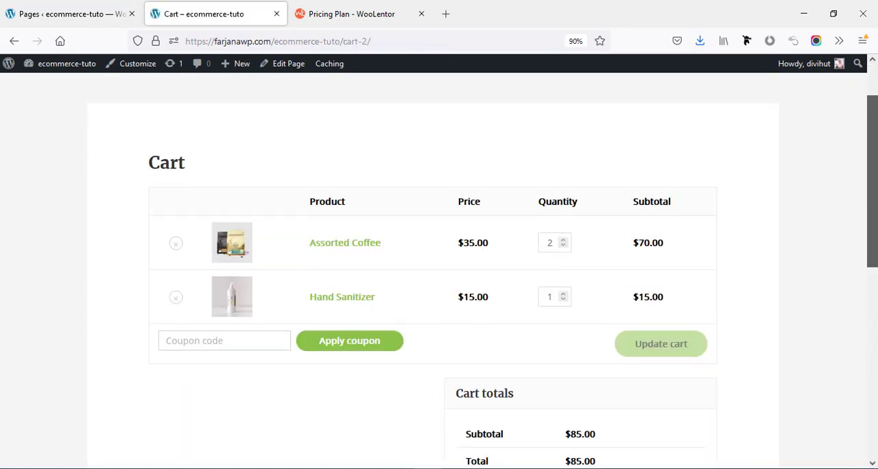
scroll(774, 328, down, 2)
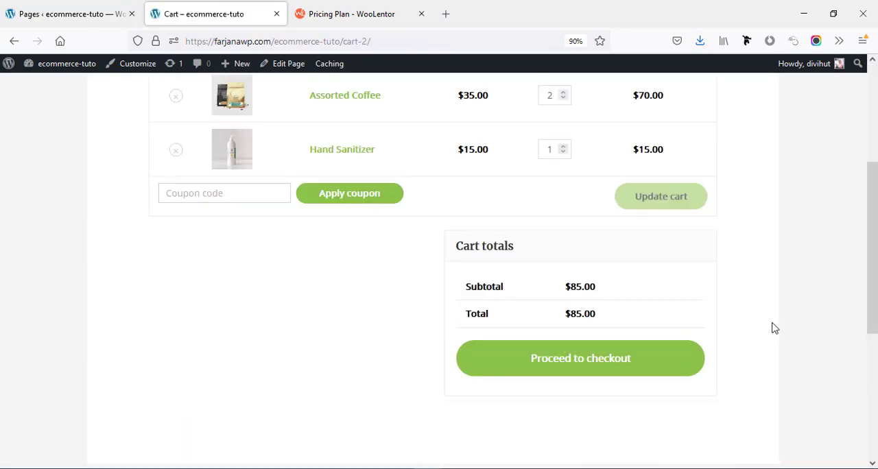
Proceed to checkout and examine the billing details form and order summary.
click(576, 370)
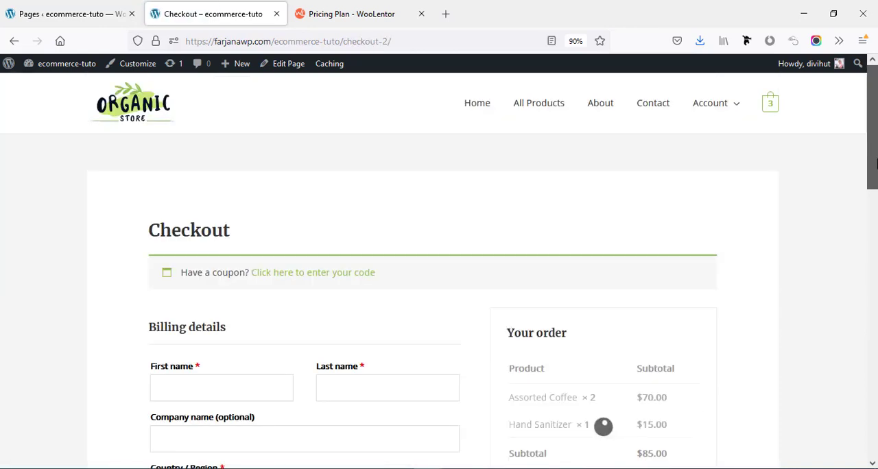
drag(875, 162, 875, 214)
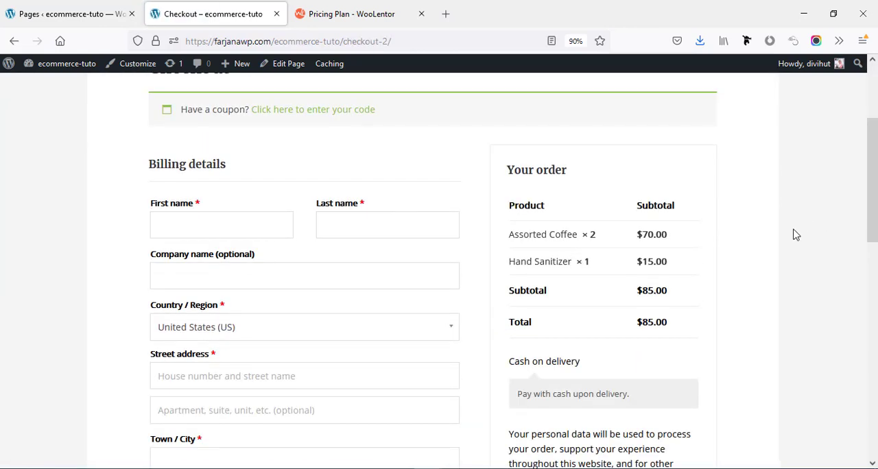
scroll(833, 432, up, 2)
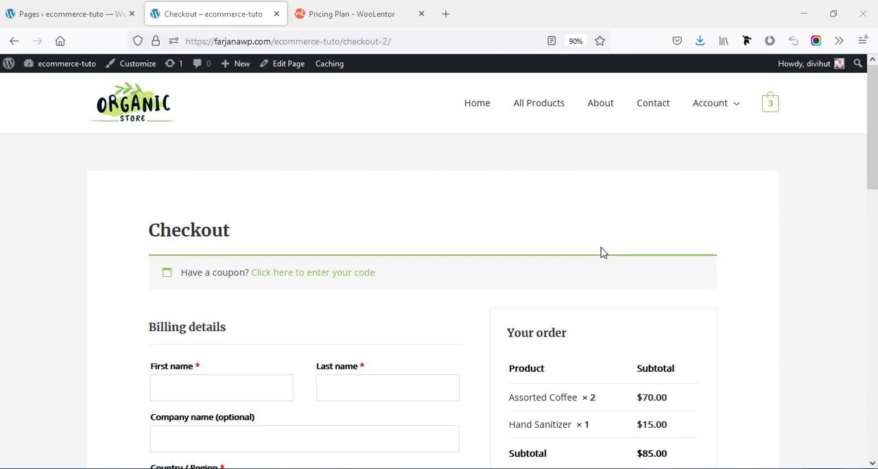
Search for new plugins with "woolentor", and install and activate WooLentor – WooCommerce Elementor Addons + Builder.
click(45, 14)
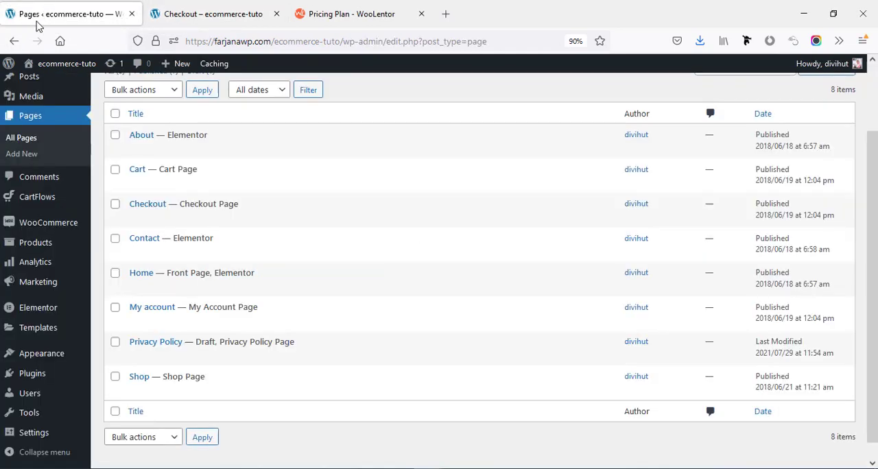
mouse_move(35, 383)
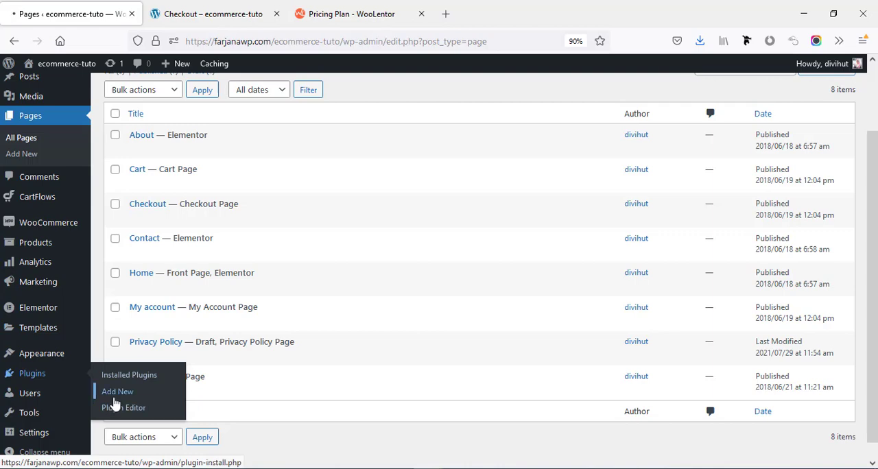
click(114, 399)
click(722, 157)
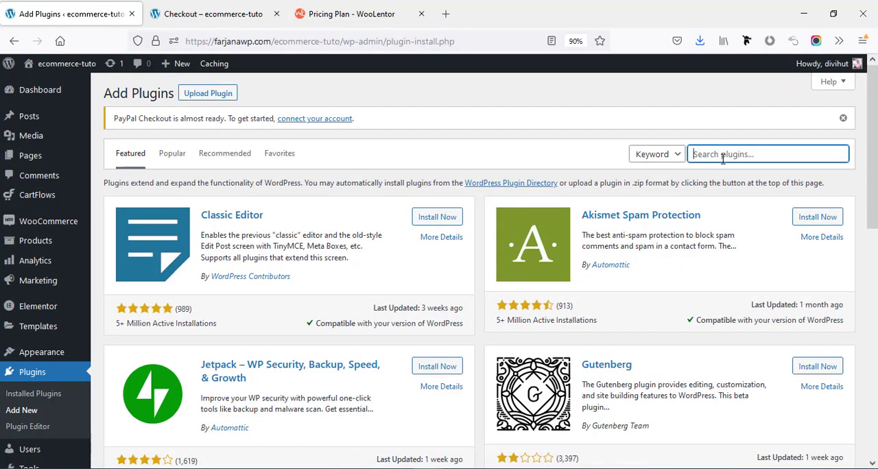
text(w)
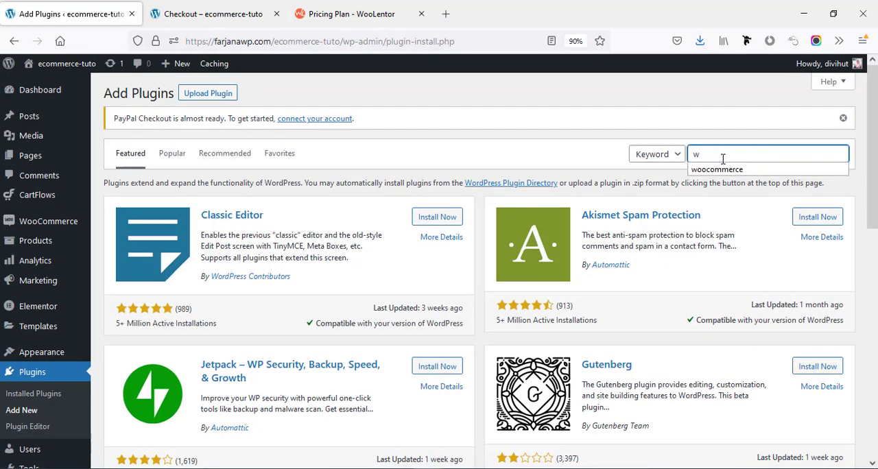
text(oolentor)
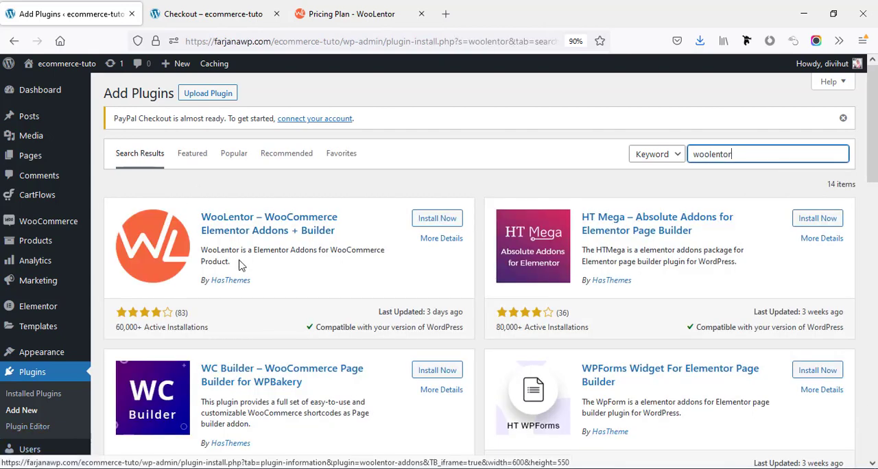
click(431, 225)
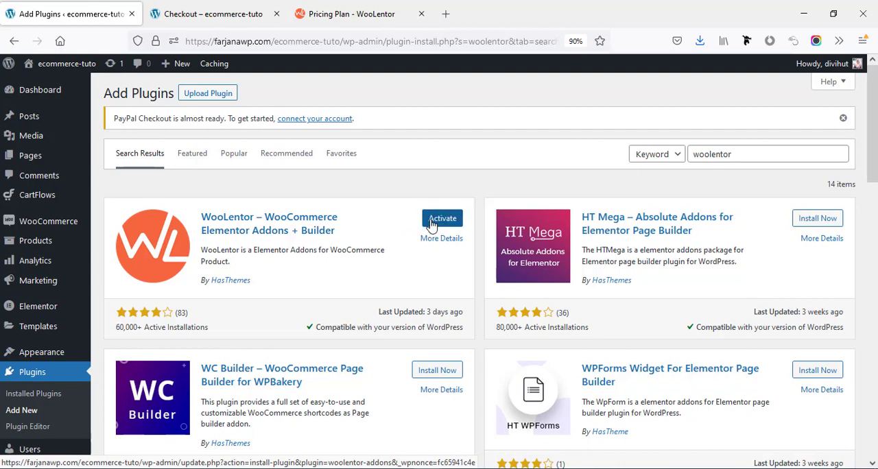
click(431, 225)
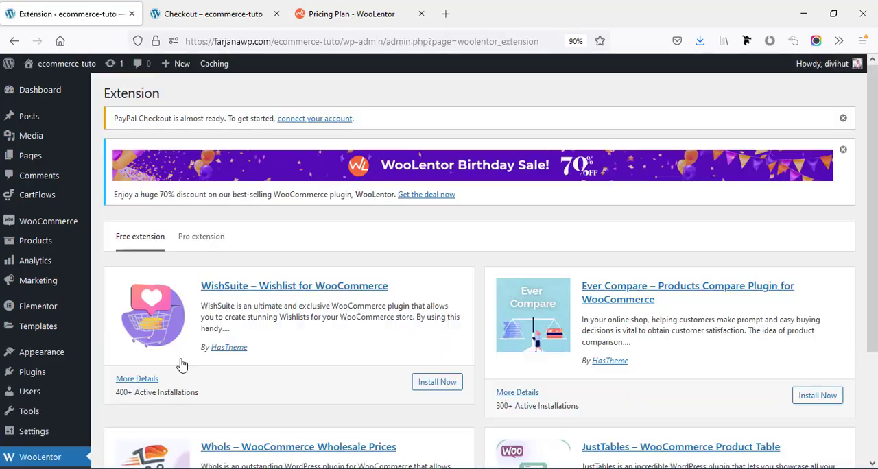
Open the General section of WooLentor's settings and examine the comparison of WooLentor Free and WooLentor Pro features.
scroll(16, 417, down, 4)
scroll(20, 404, up, 1)
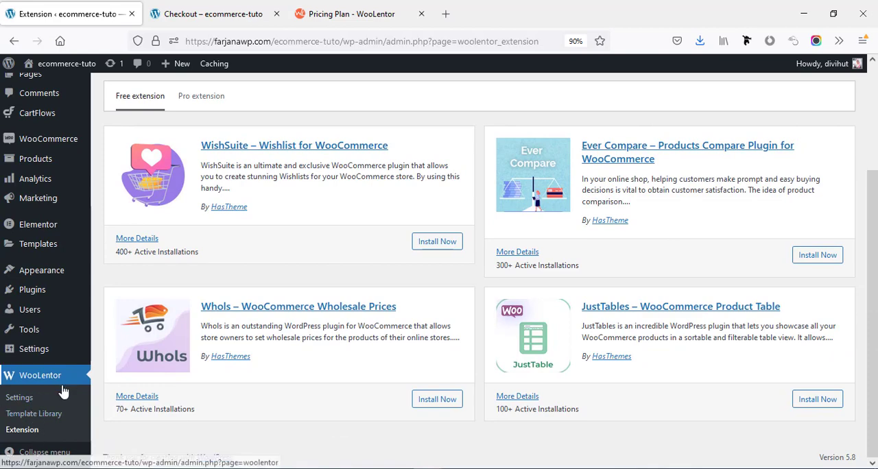
click(19, 398)
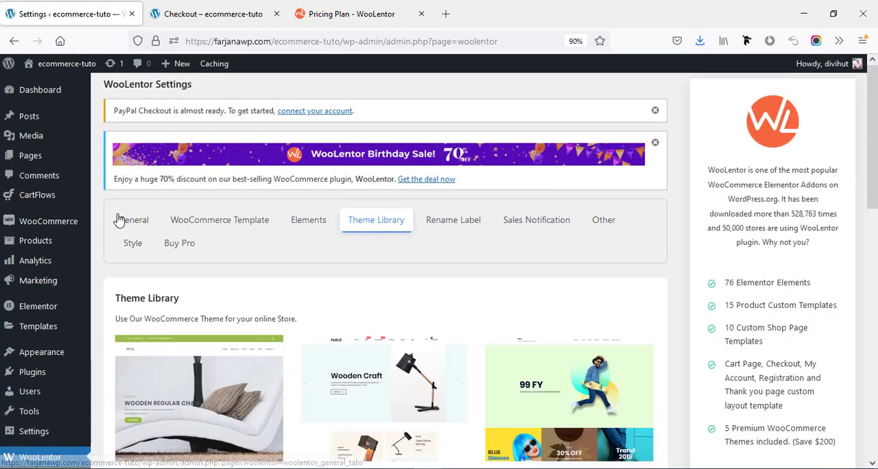
click(121, 221)
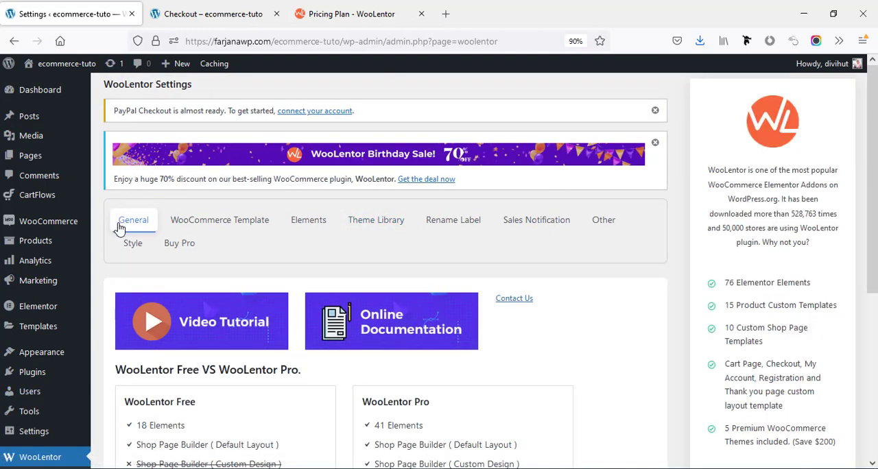
scroll(101, 305, down, 3)
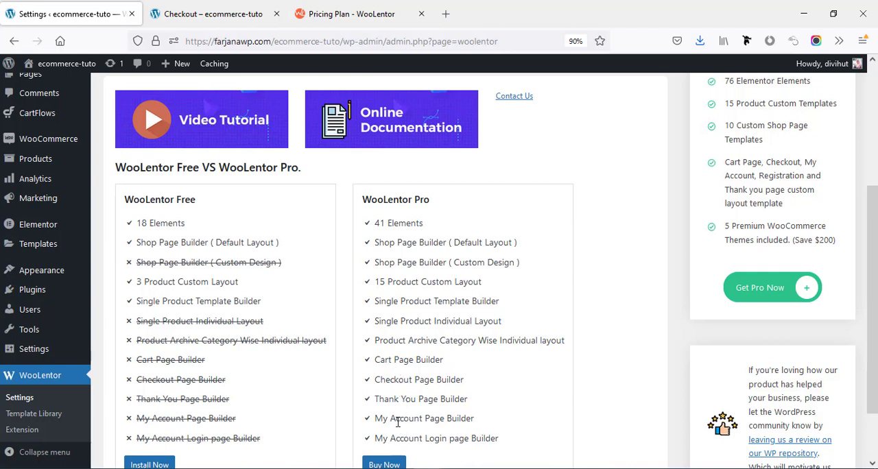
Open WooLentor's WooCommerce Template settings and examine the template options for product, shop, archive, cart and checkout pages.
scroll(395, 425, up, 5)
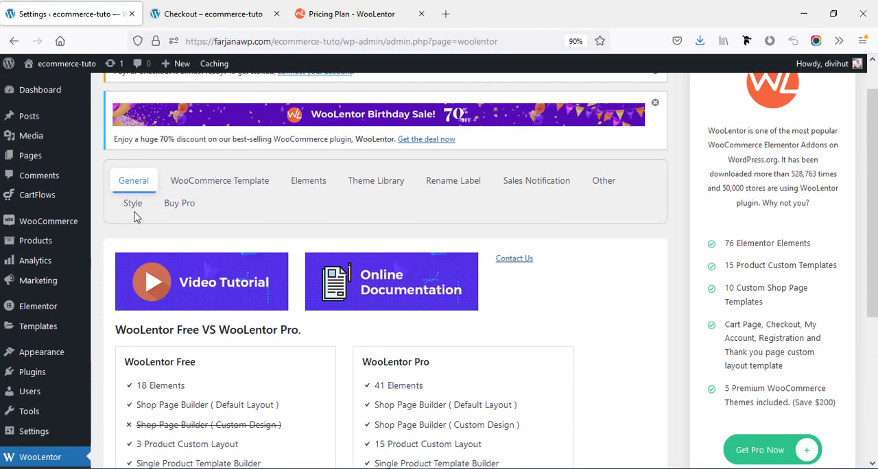
click(194, 181)
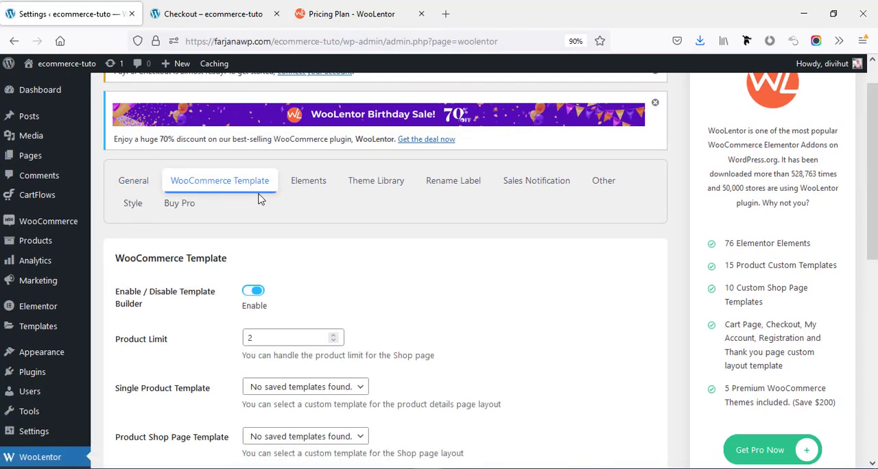
scroll(295, 312, down, 5)
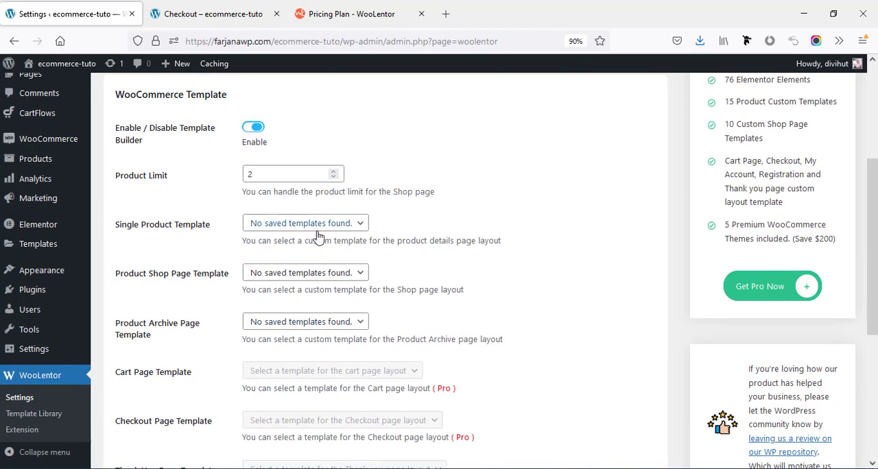
scroll(284, 384, down, 4)
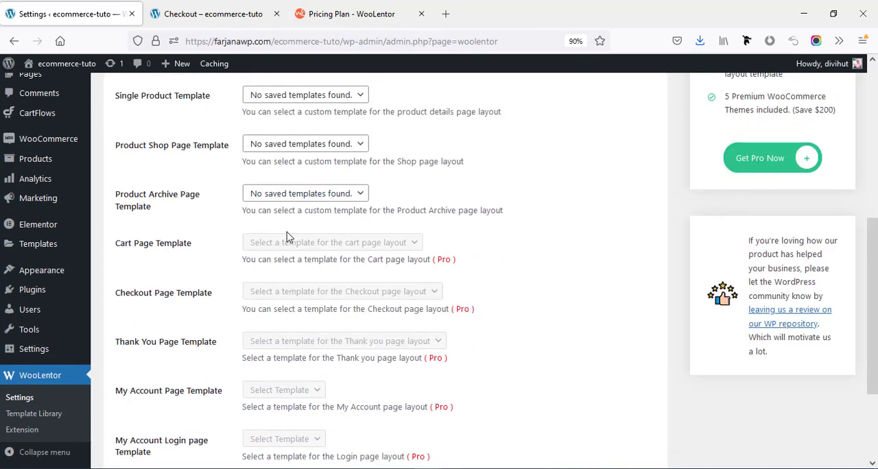
Open WooLentor's Elements settings and examine the list of free and Pro elements.
scroll(287, 235, up, 9)
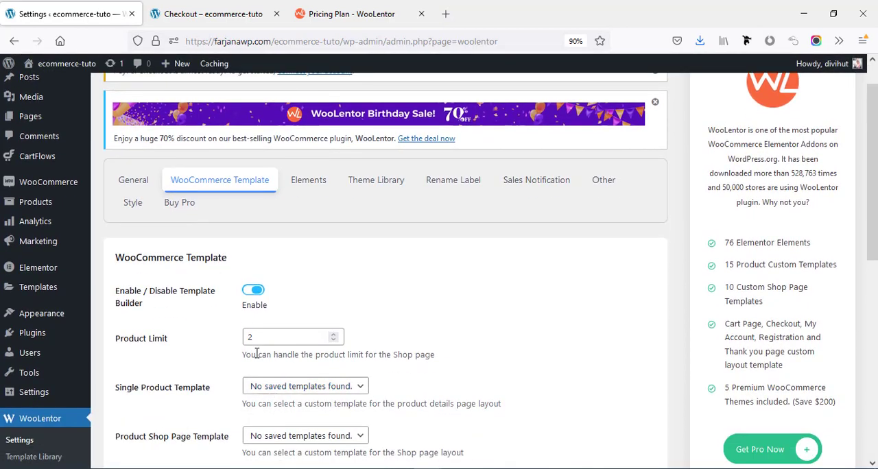
click(309, 181)
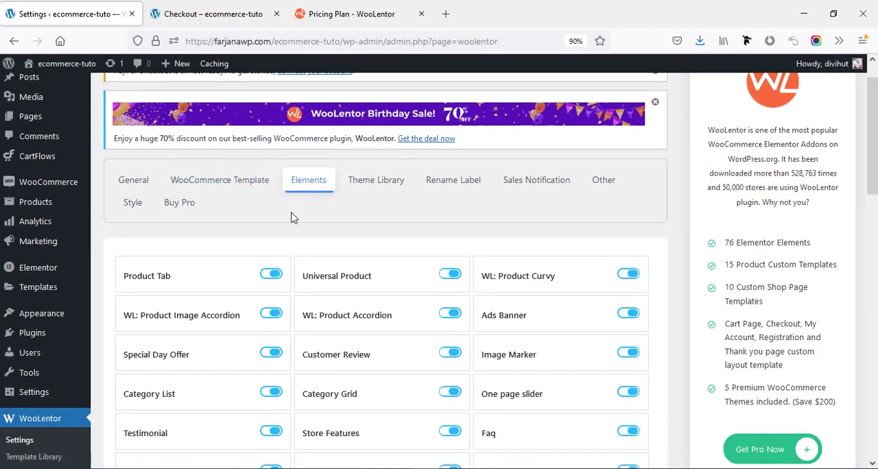
scroll(420, 254, down, 5)
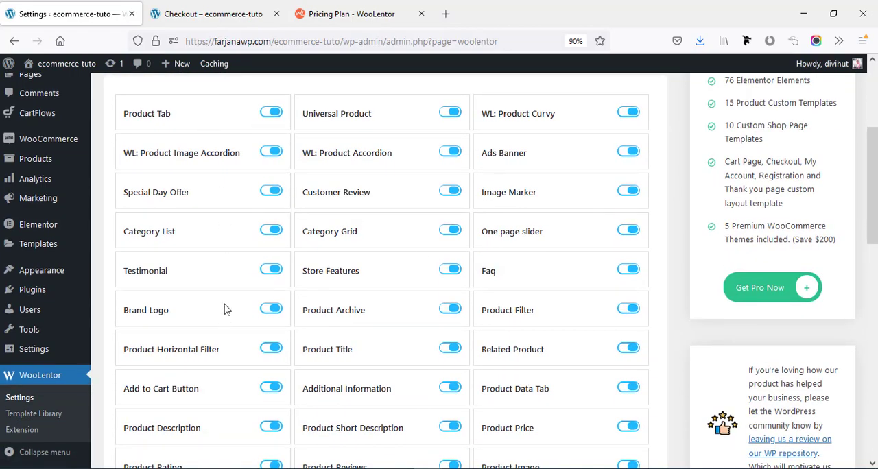
scroll(226, 308, down, 10)
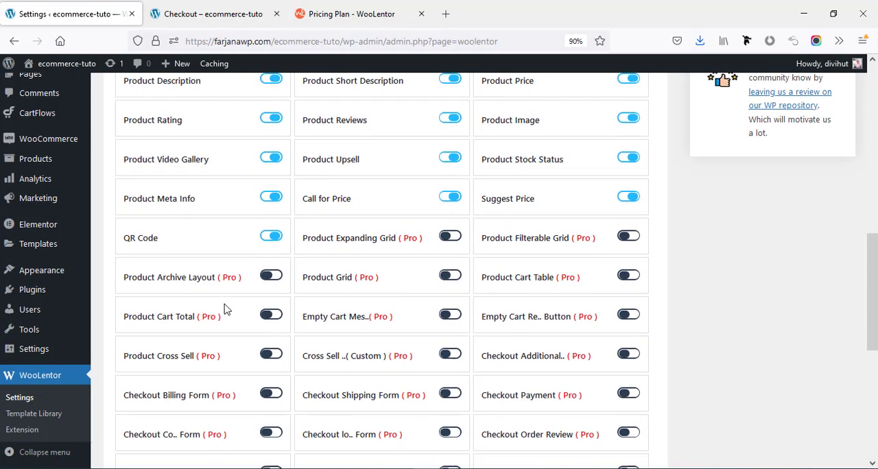
scroll(260, 272, up, 10)
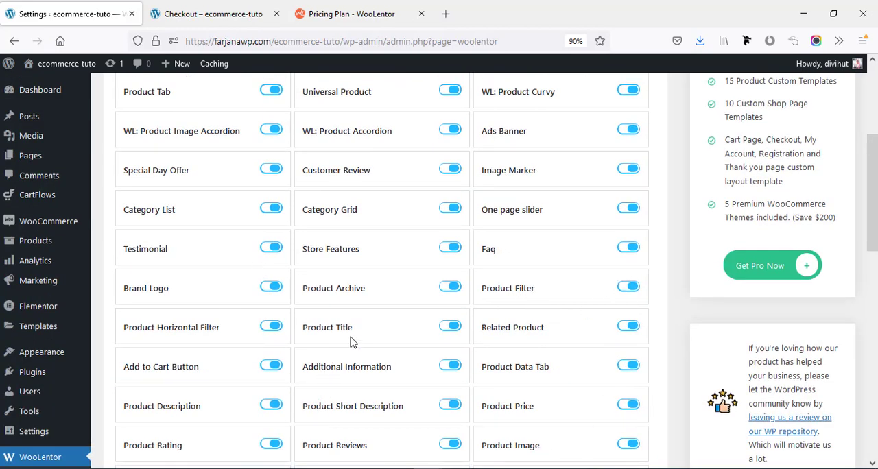
Open WooLentor's Theme Library and examine the WooCommerce themes it offers.
scroll(350, 342, up, 4)
click(377, 229)
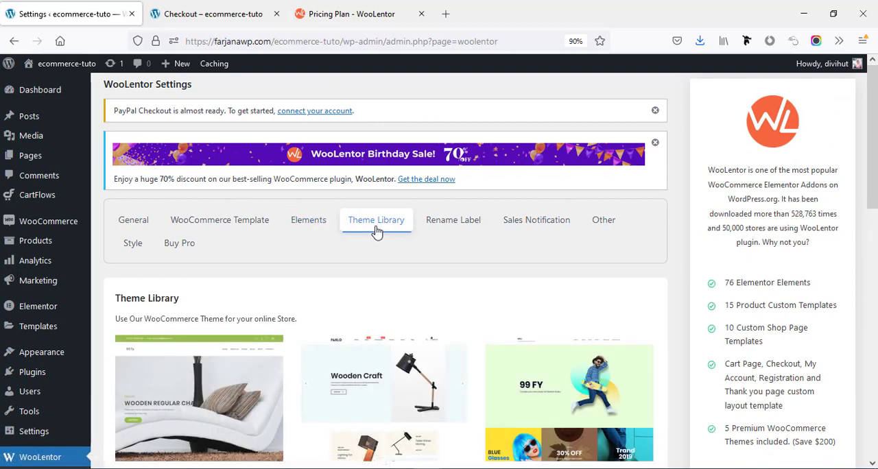
scroll(379, 236, down, 2)
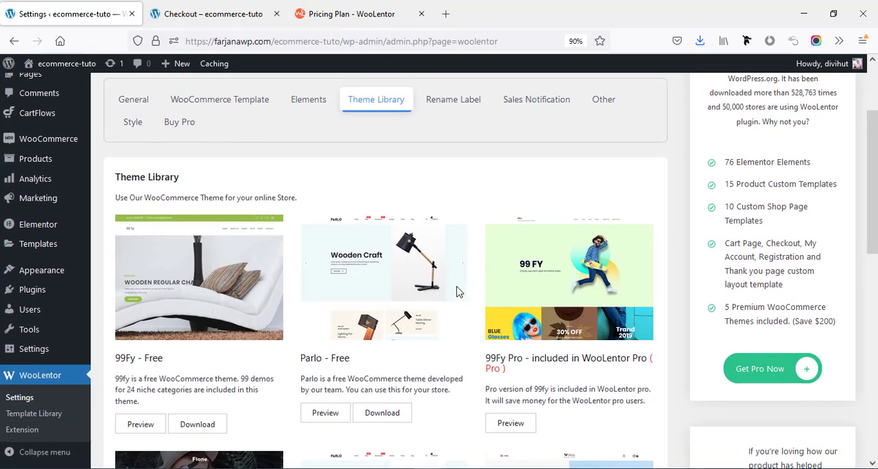
scroll(470, 228, down, 2)
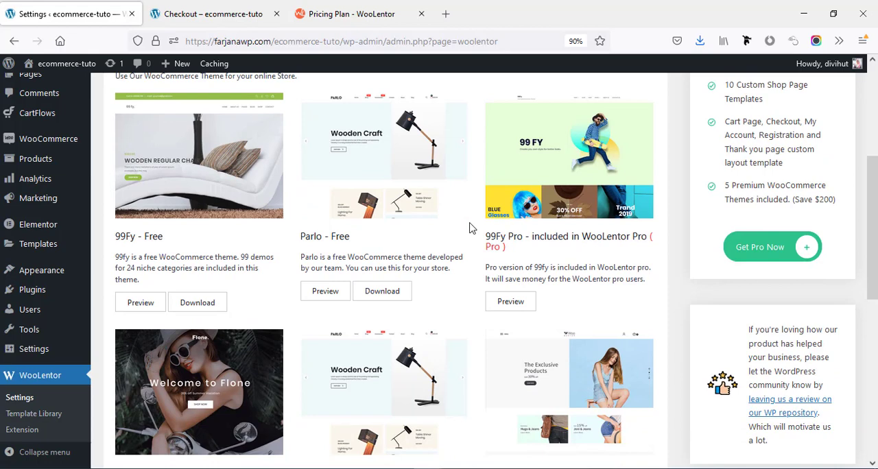
Look through WooLentor's Rename Label, Sales Notification and Other settings, and examine the default colors in the Style settings.
scroll(470, 228, up, 2)
click(455, 141)
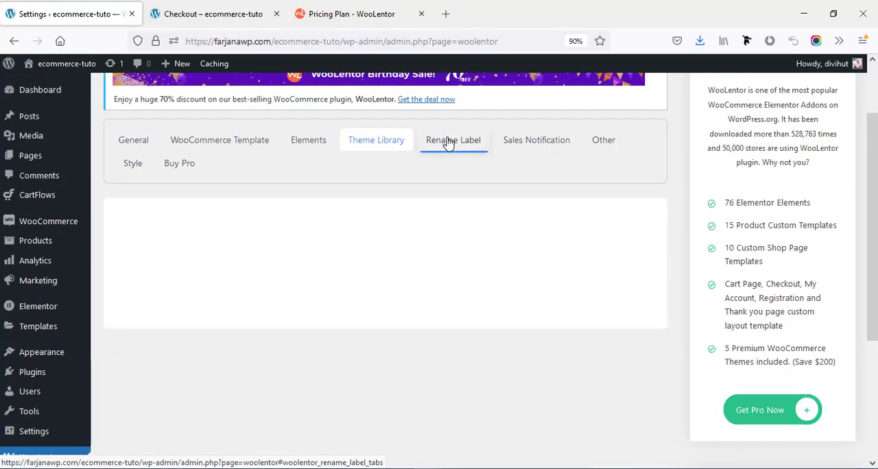
click(541, 142)
click(605, 142)
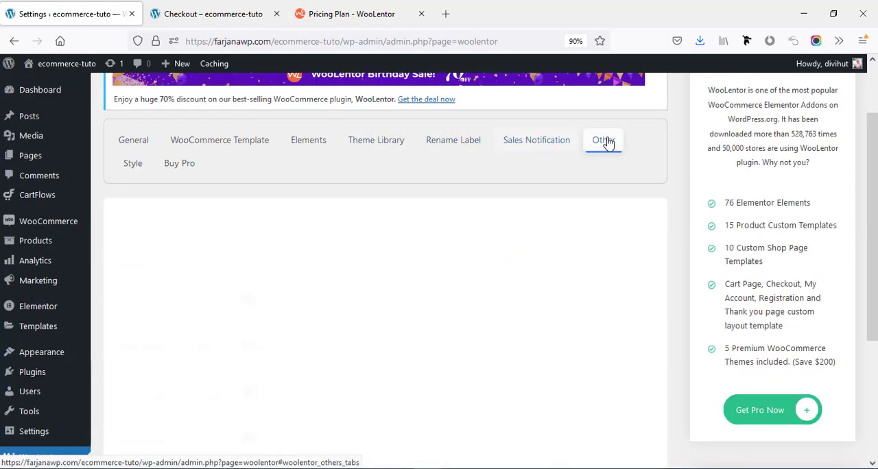
click(132, 163)
scroll(146, 223, down, 5)
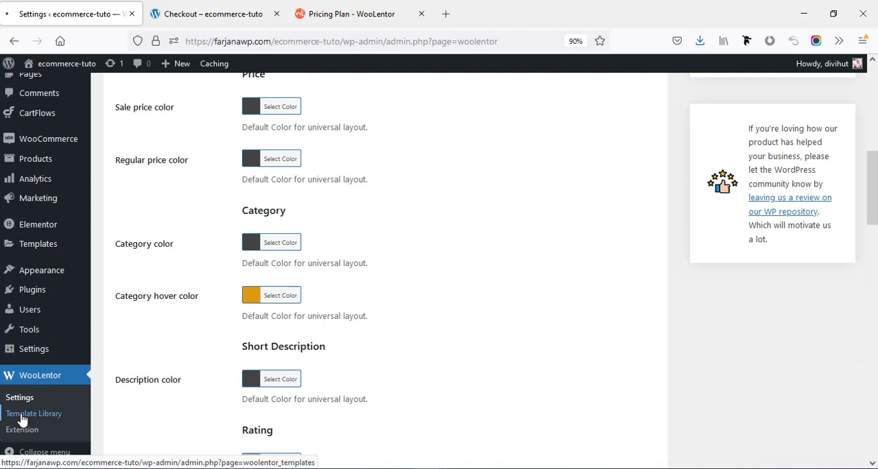
Open WooLentor's Template Library and examine the templates in the Home package.
click(23, 416)
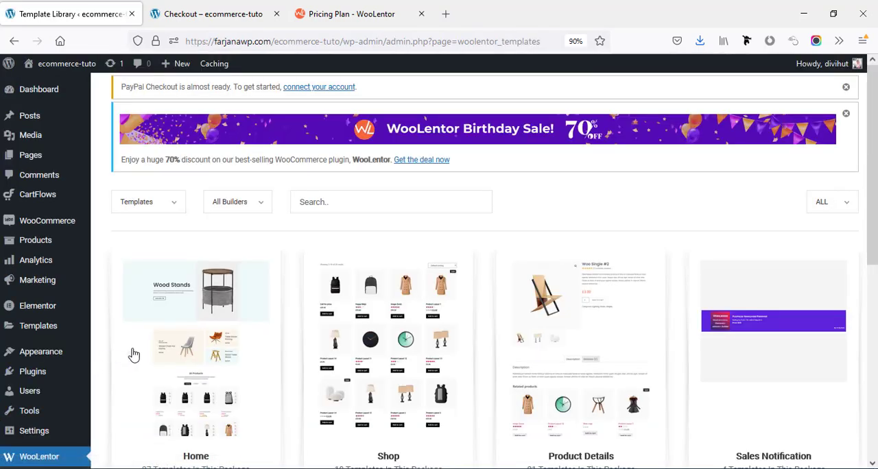
scroll(158, 354, down, 3)
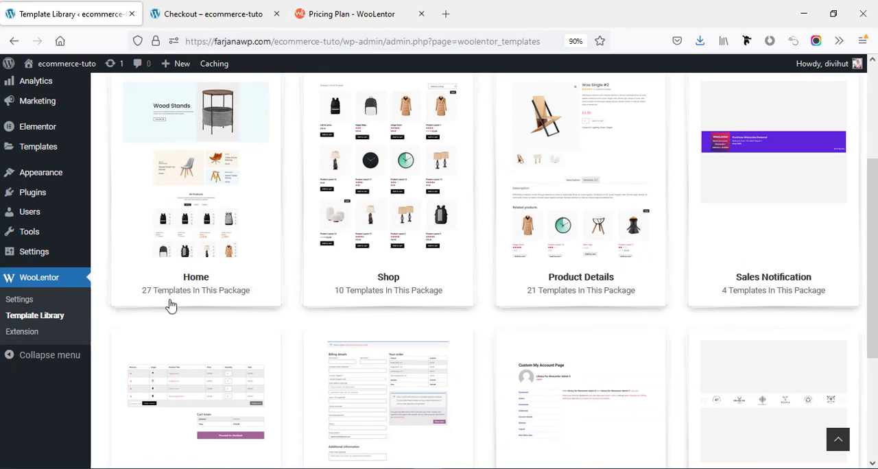
click(217, 253)
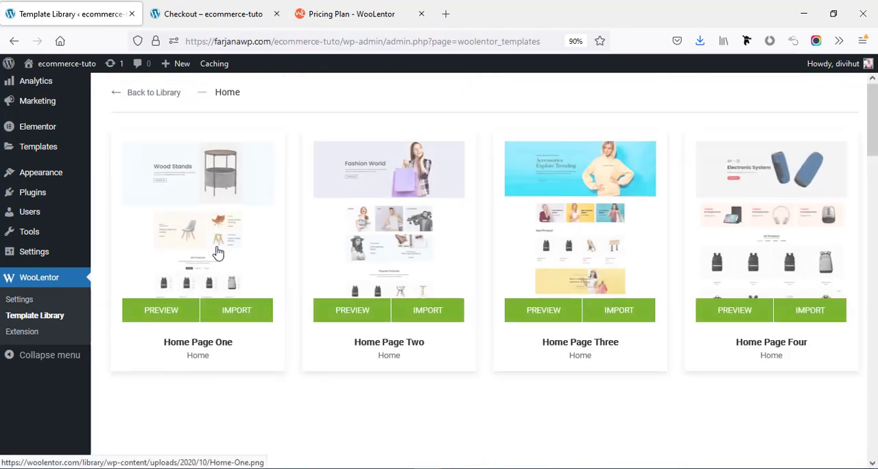
scroll(875, 141, down, 2)
scroll(875, 141, down, 2)
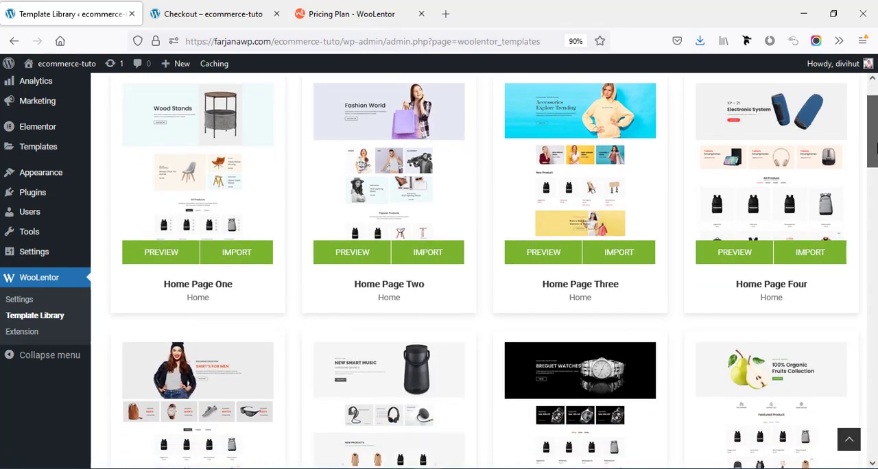
scroll(873, 141, down, 1)
scroll(875, 140, down, 10)
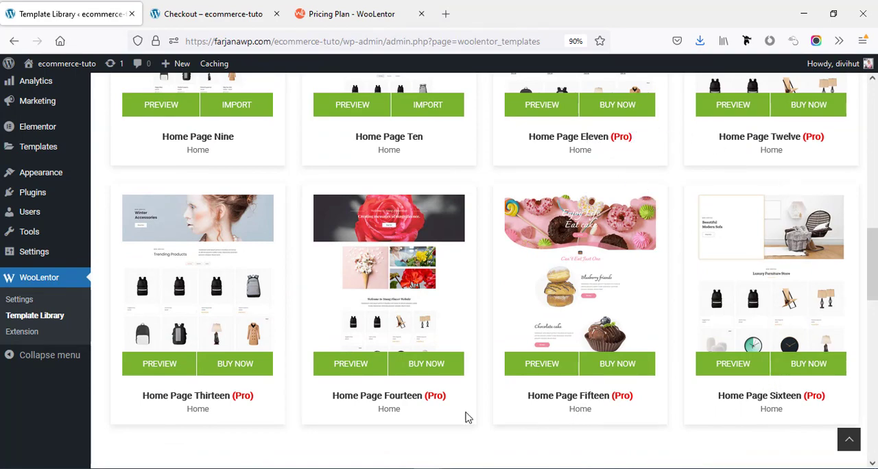
scroll(872, 268, down, 9)
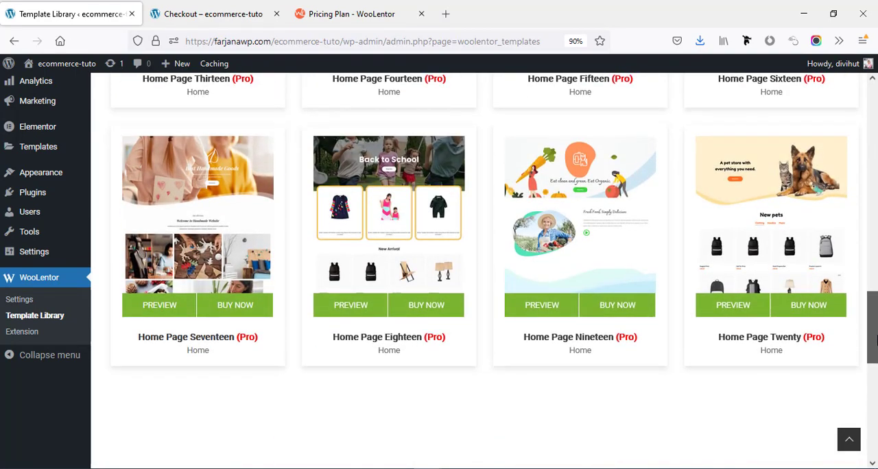
drag(872, 376, 872, 113)
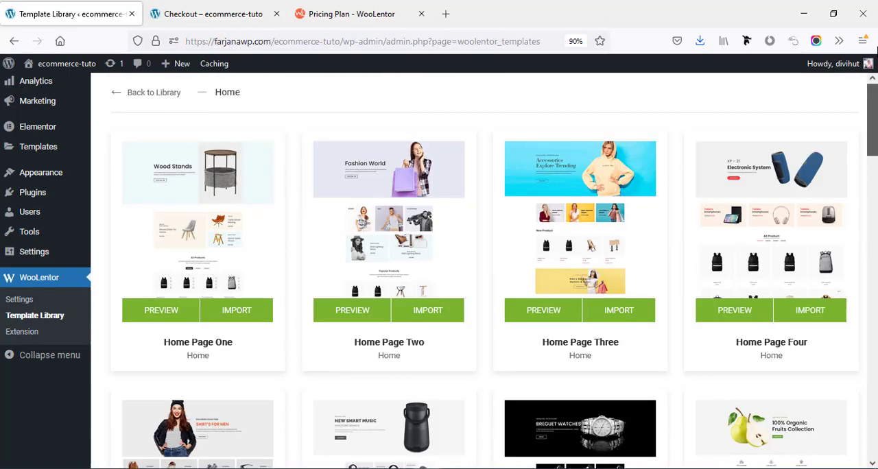
Examine the Shop package's templates, and return to the library to review the remaining template packages.
click(144, 93)
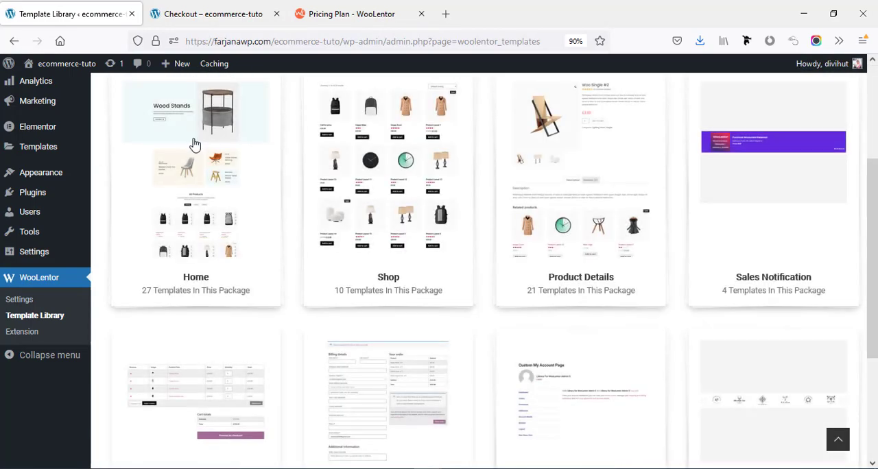
click(403, 238)
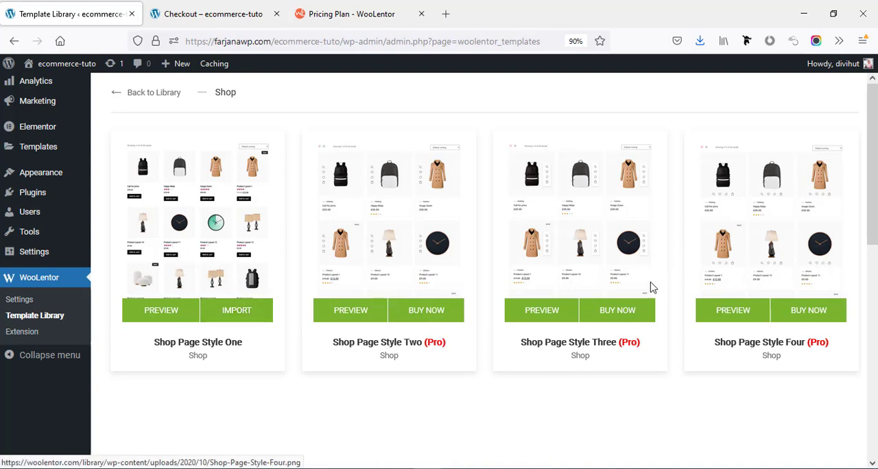
click(162, 92)
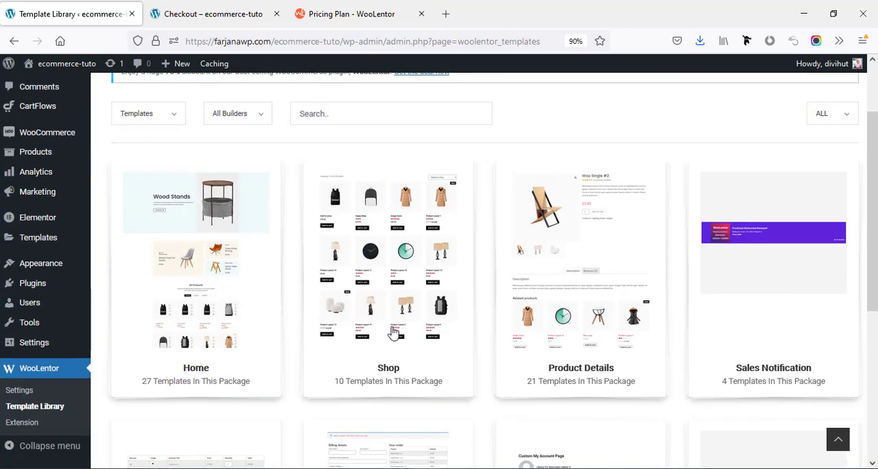
scroll(580, 384, down, 5)
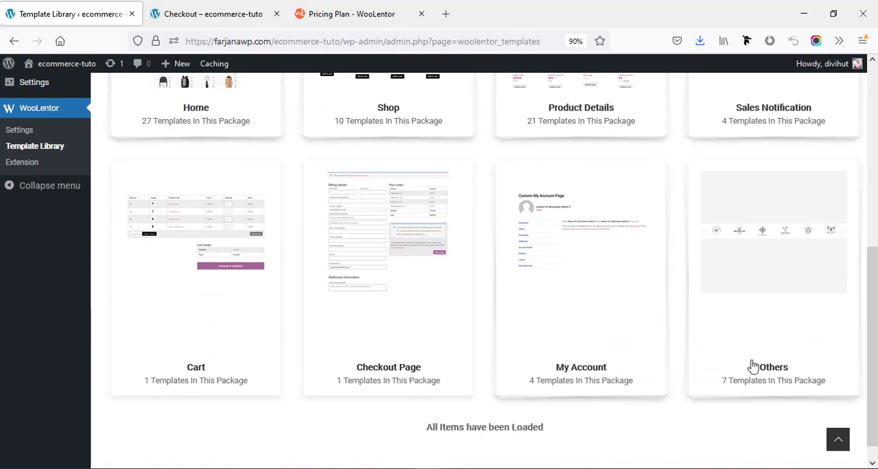
scroll(738, 372, up, 1)
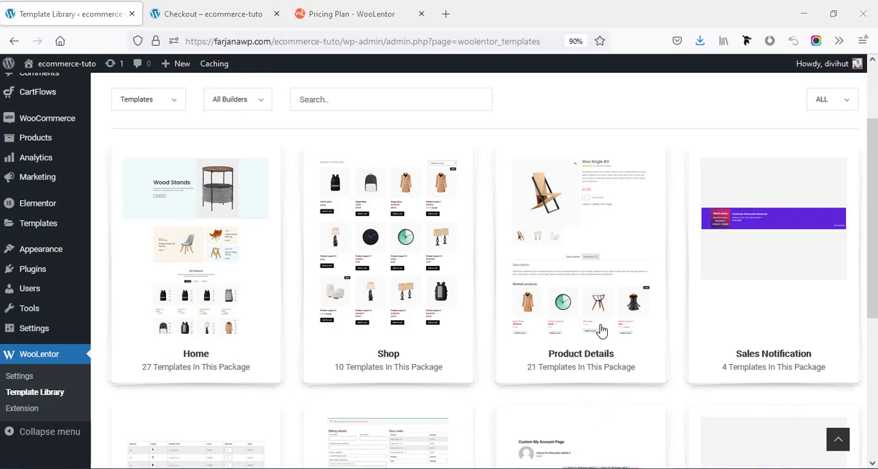
Open the Product Details package and examine its single product page templates.
click(628, 336)
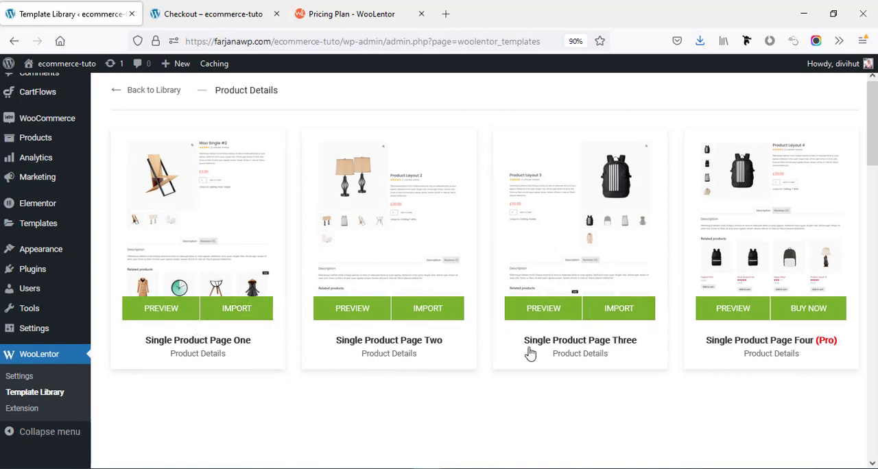
scroll(871, 161, down, 5)
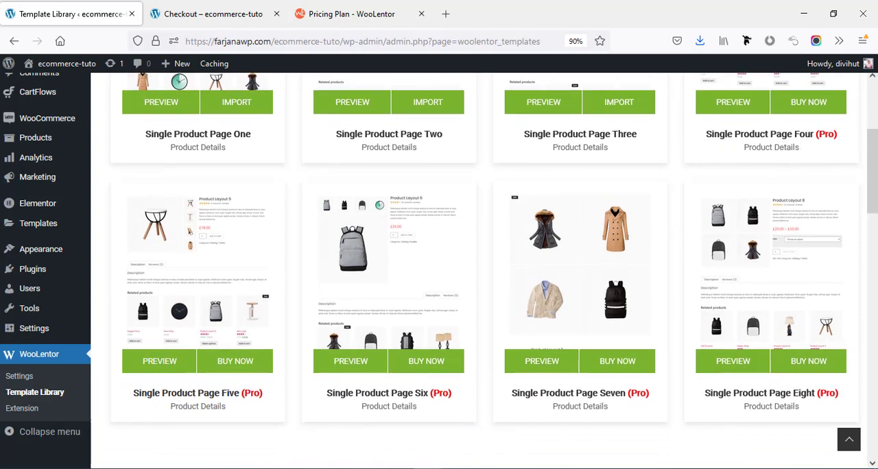
drag(874, 196, 860, 117)
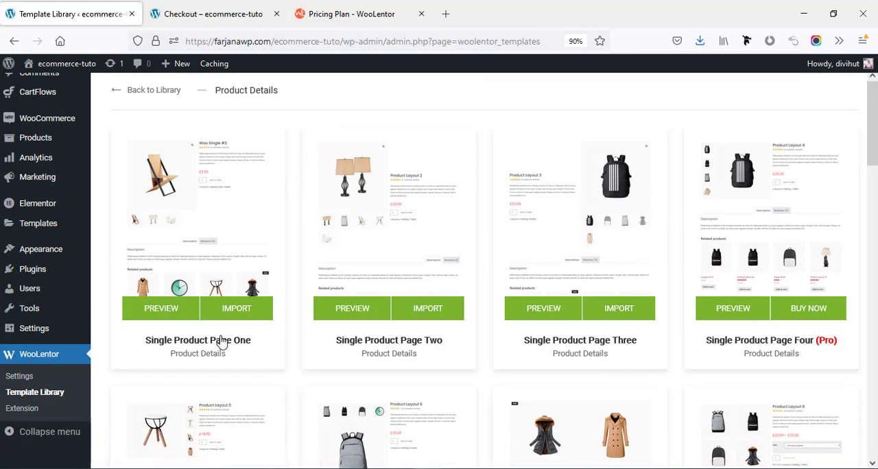
Import the Single Product Page One template to the library and close the import dialog.
click(233, 311)
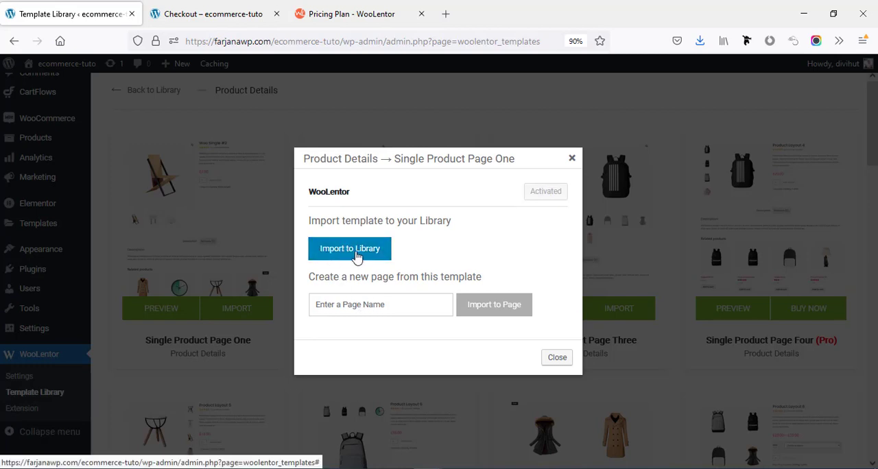
click(367, 252)
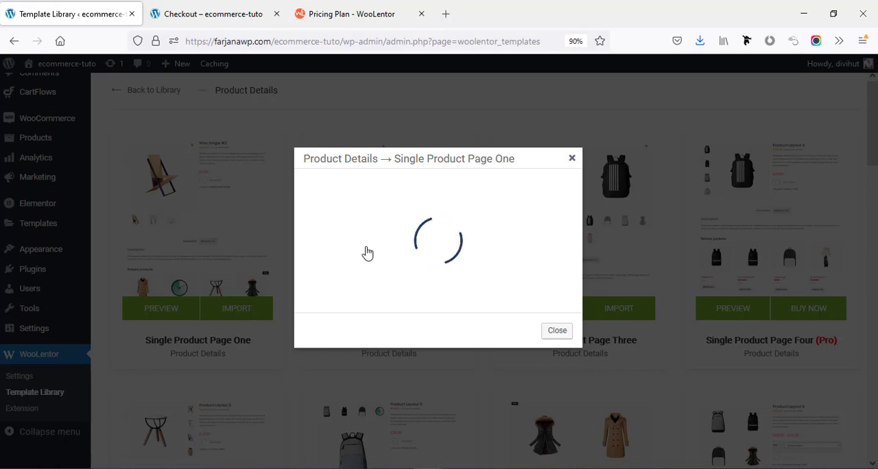
click(571, 160)
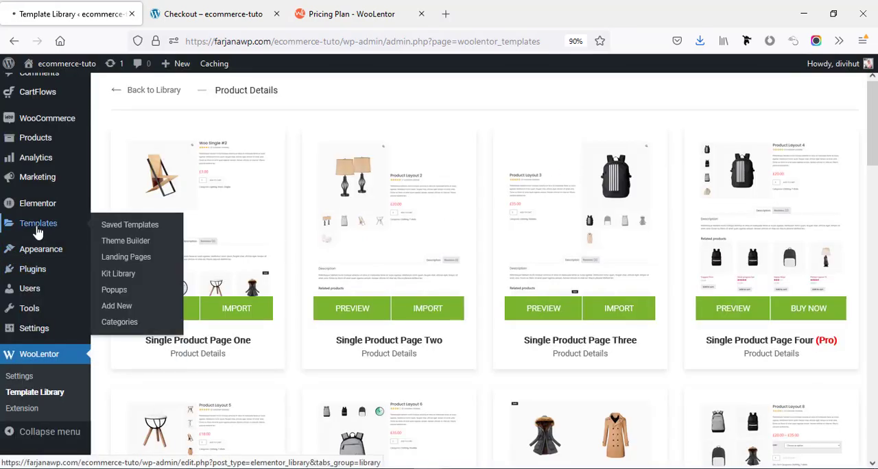
Open the saved template "Product Details -> Single Product Page One" for editing with Elementor.
click(38, 233)
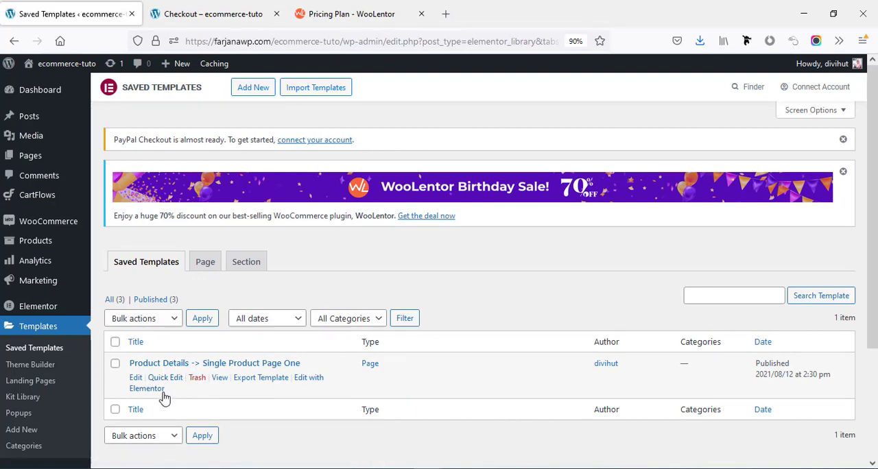
click(147, 391)
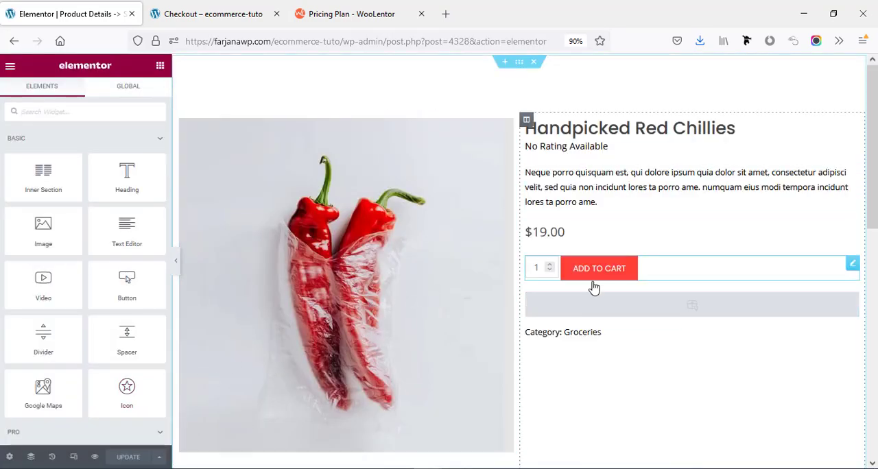
Set the template's page layout to Theme in the page settings.
mouse_move(873, 187)
mouse_down()
mouse_move(875, 370)
mouse_move(876, 198)
mouse_up()
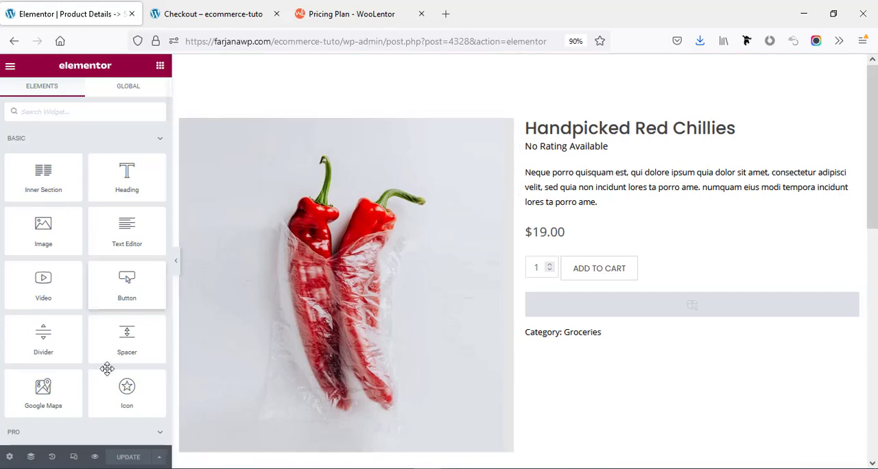
click(10, 457)
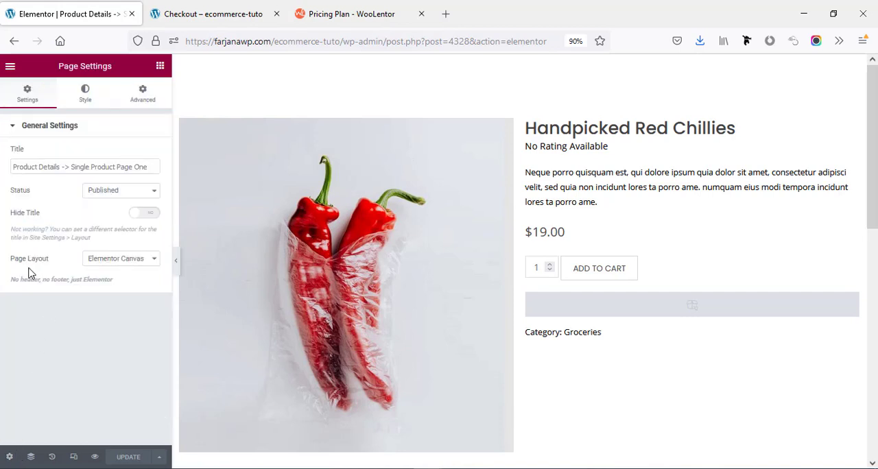
click(125, 262)
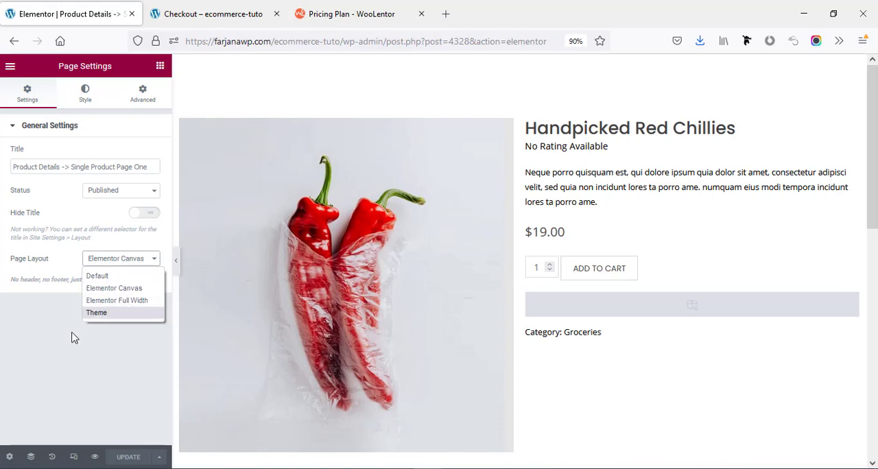
click(98, 314)
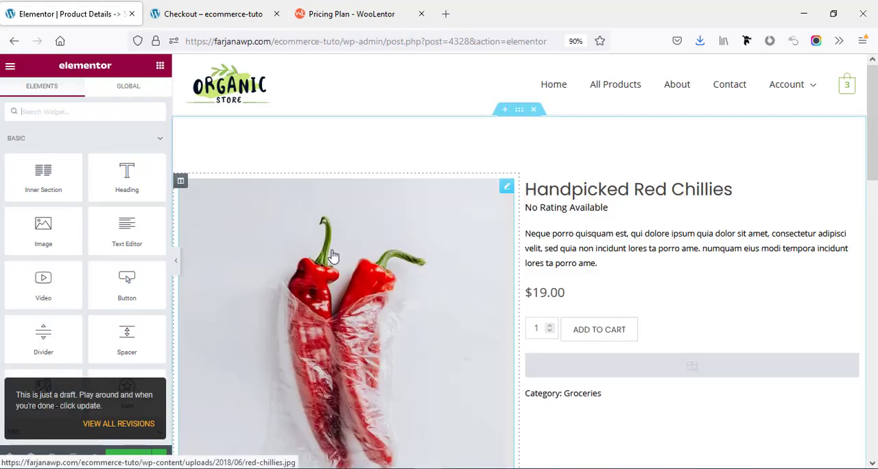
Update the single product template and exit the editor to the WordPress dashboard.
drag(872, 110, 875, 85)
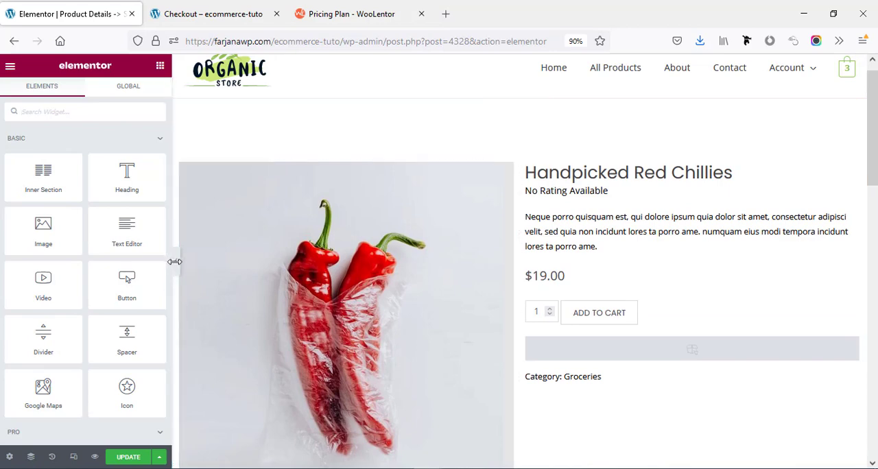
scroll(531, 273, down, 8)
scroll(533, 281, up, 2)
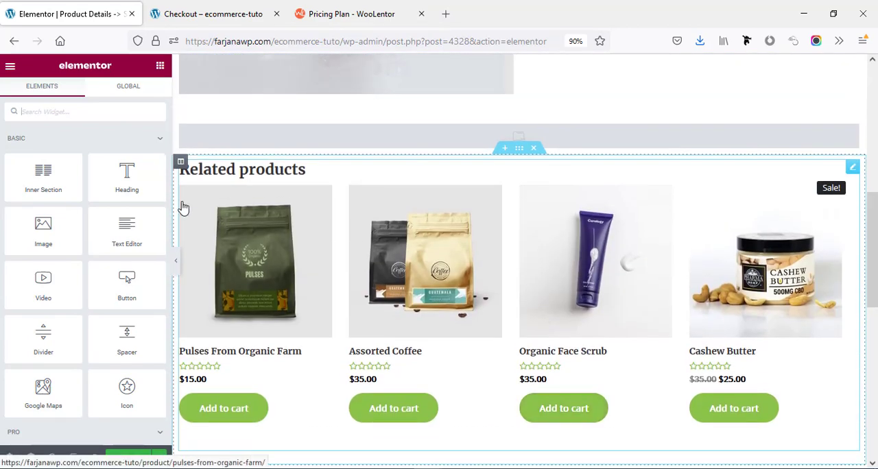
scroll(521, 164, up, 1)
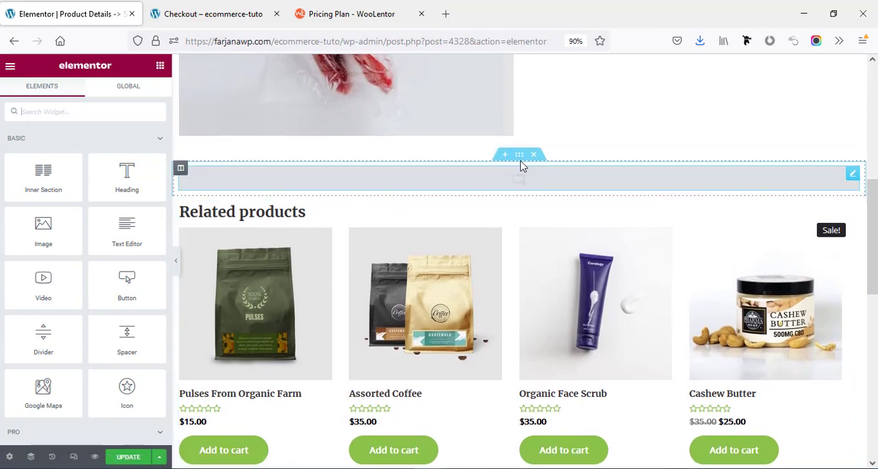
click(525, 180)
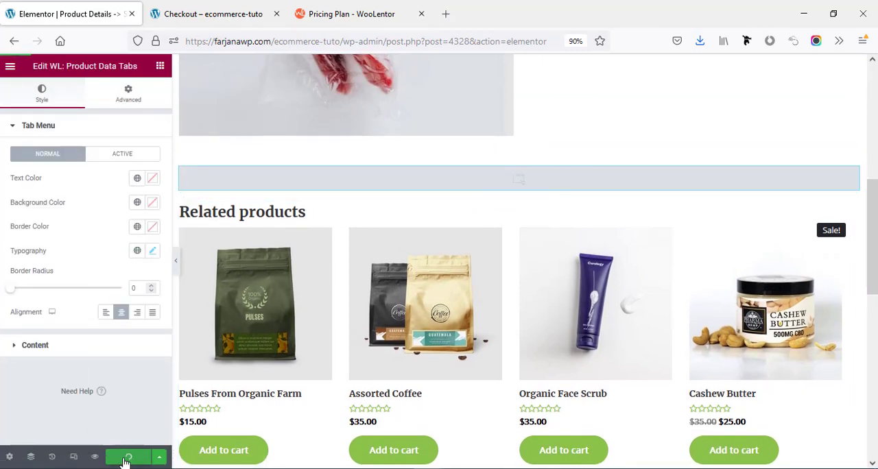
click(10, 65)
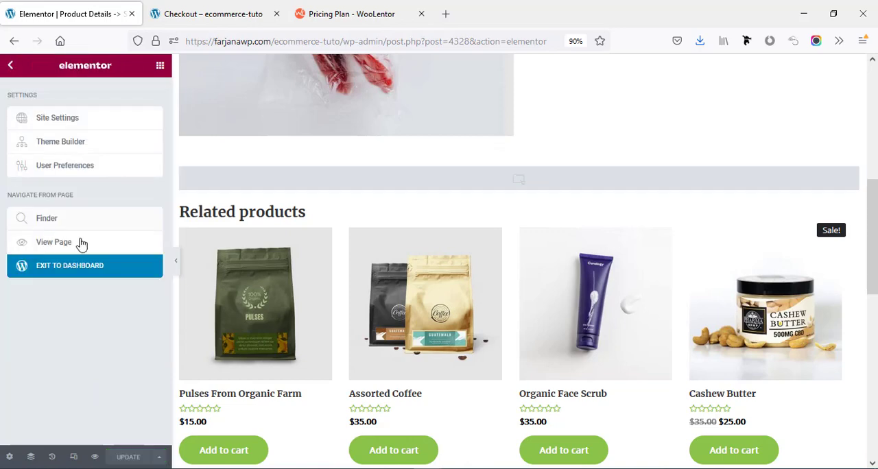
click(79, 274)
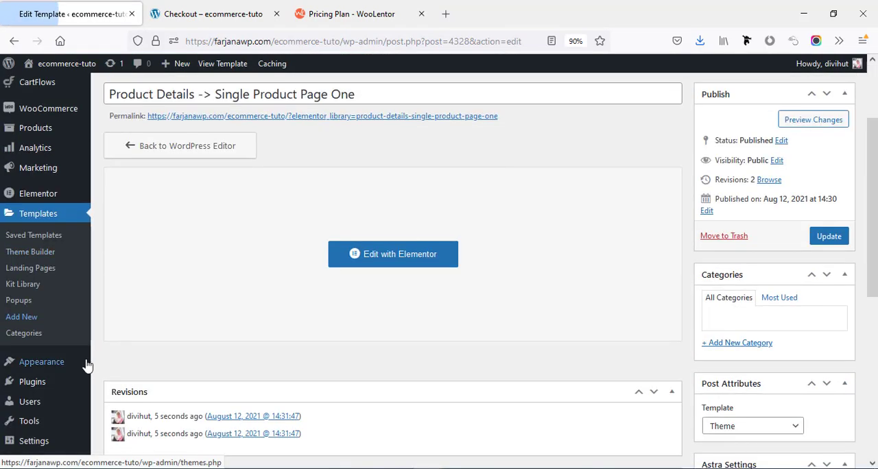
Open the WooCommerce Template section of the WooLentor settings.
scroll(78, 309, down, 4)
mouse_move(83, 365)
scroll(55, 405, down, 2)
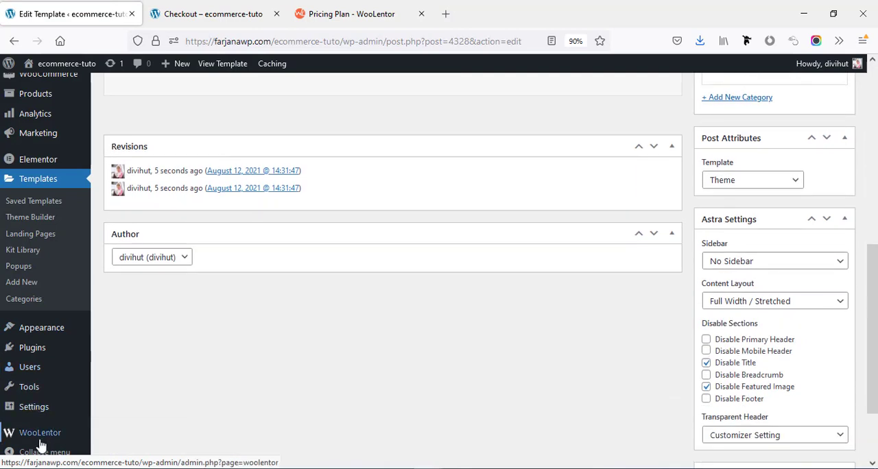
click(41, 442)
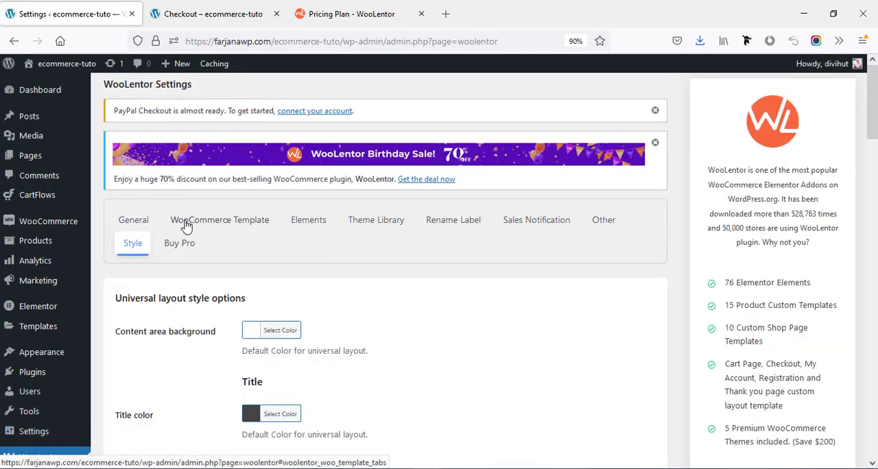
click(206, 221)
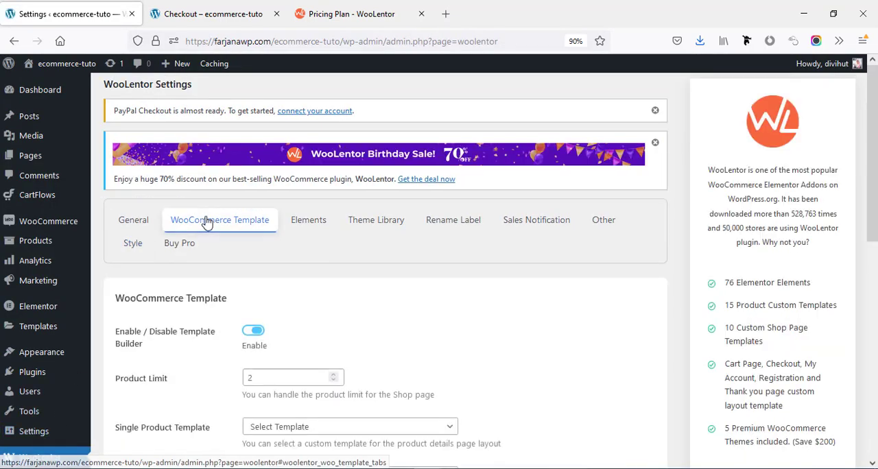
Set the Single Product Template to "Product Details -> Single Product Page One (page)" and save the settings.
scroll(209, 225, down, 5)
scroll(212, 226, down, 3)
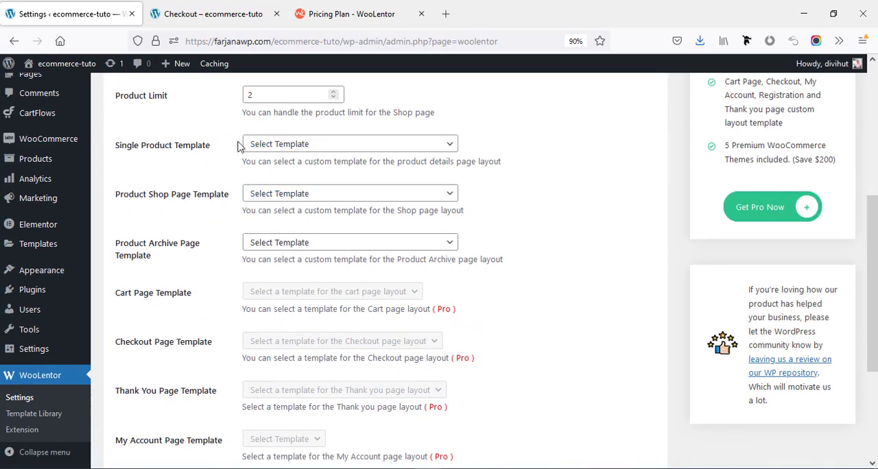
click(260, 145)
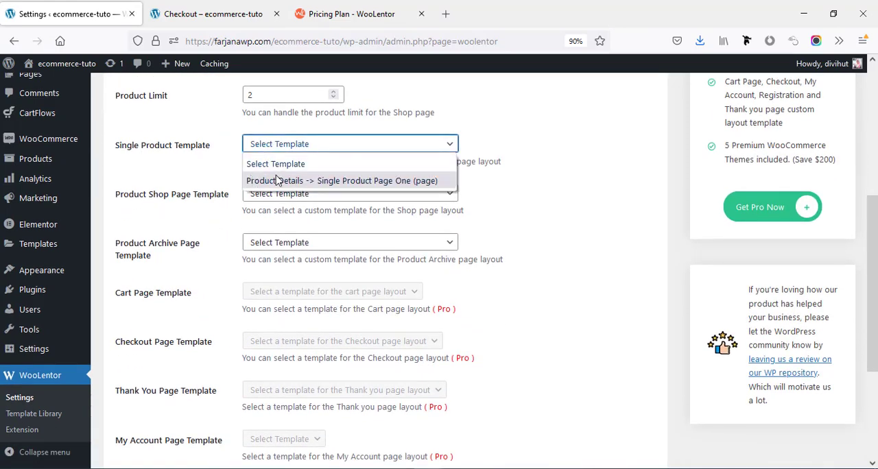
click(336, 181)
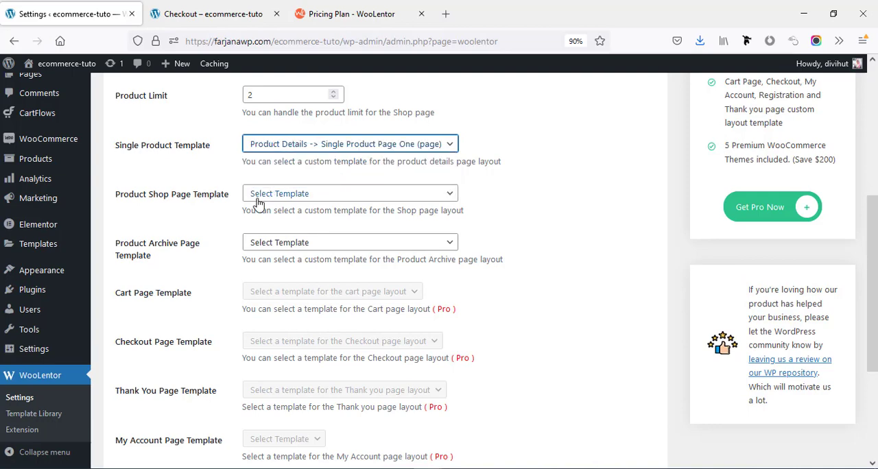
scroll(194, 358, down, 5)
click(149, 409)
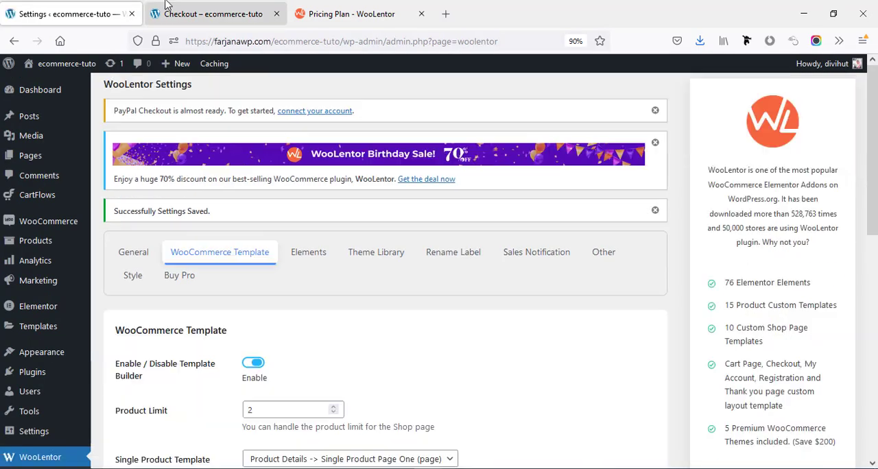
Open the Assorted Coffee product from the store's All Products page and examine its layout, description tabs and related products.
click(207, 11)
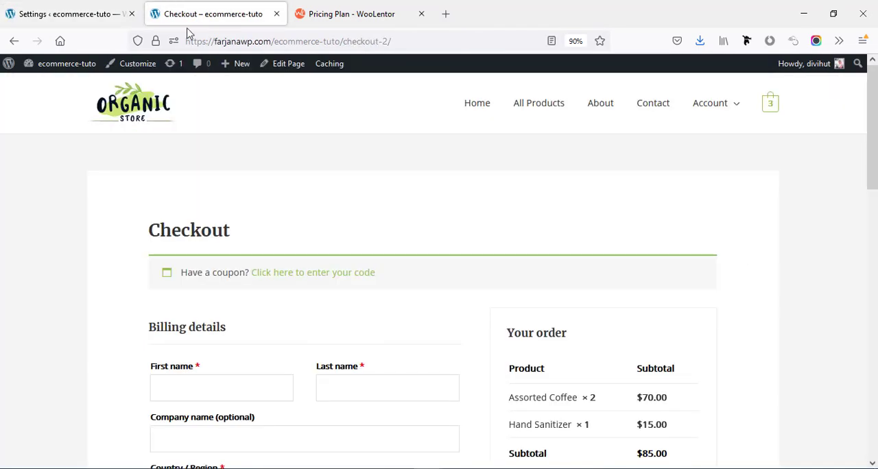
click(544, 116)
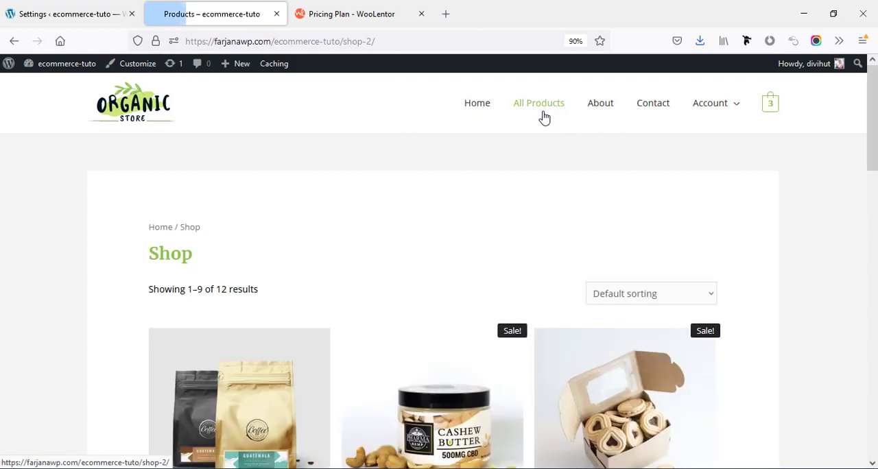
scroll(426, 328, down, 2)
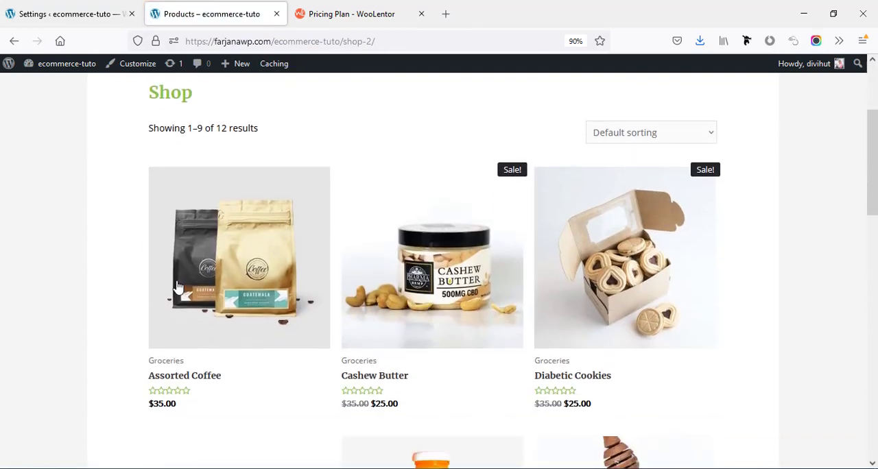
click(269, 279)
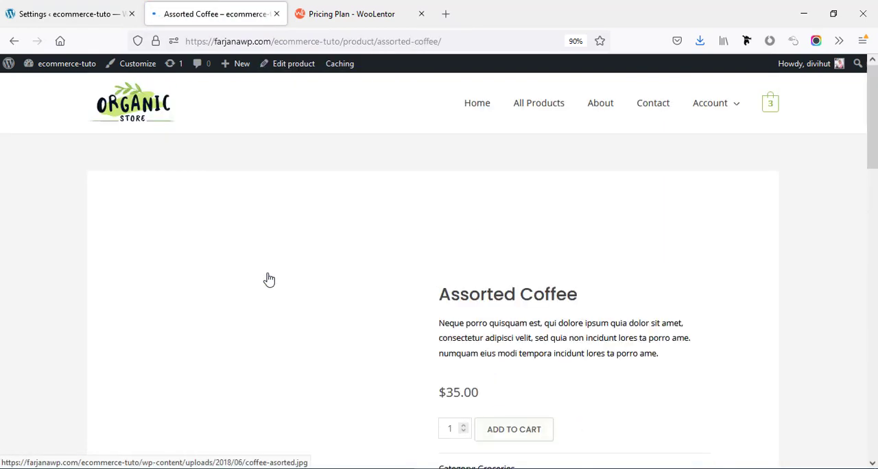
scroll(267, 279, down, 3)
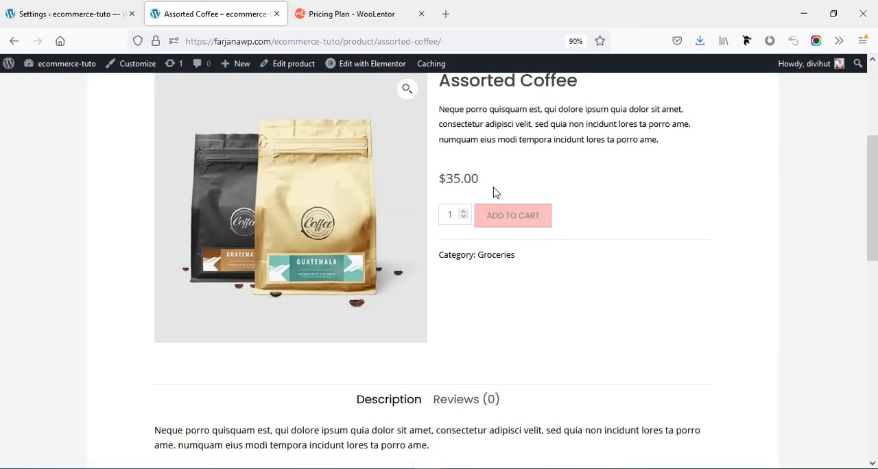
scroll(510, 180, down, 5)
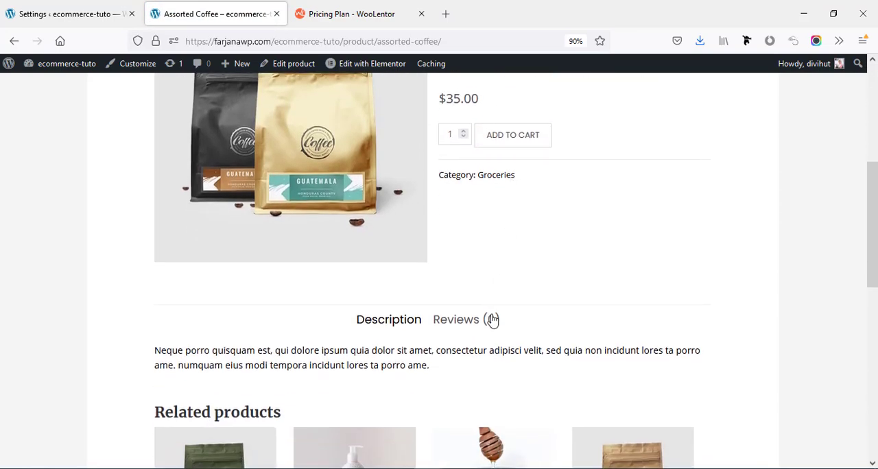
scroll(491, 326, up, 5)
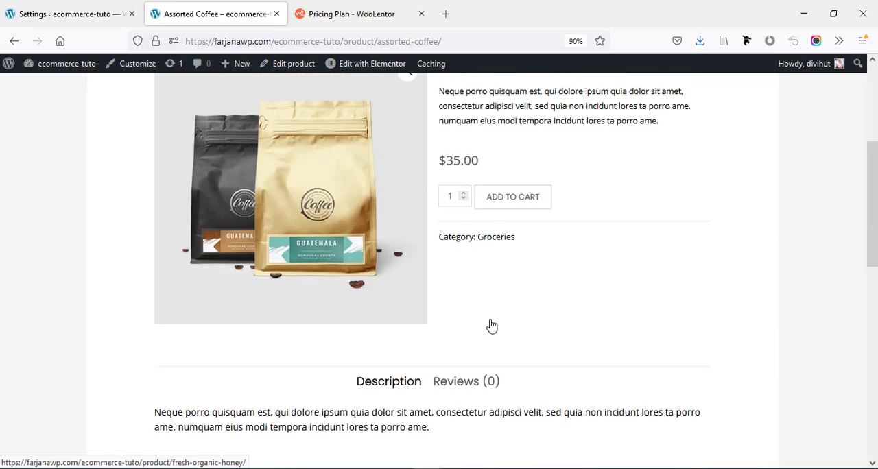
scroll(446, 231, up, 1)
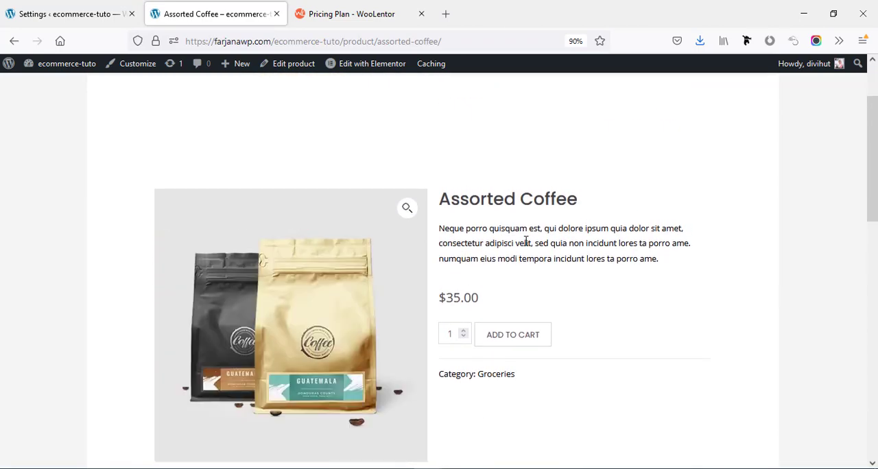
scroll(431, 245, up, 1)
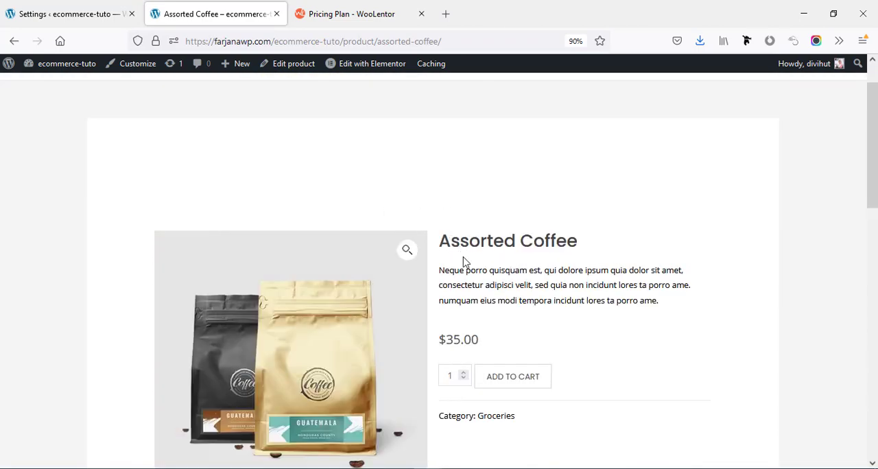
scroll(527, 296, up, 1)
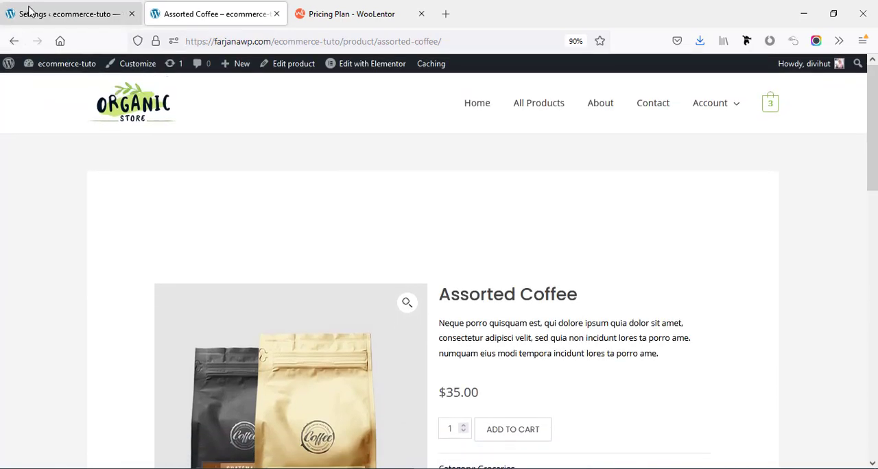
Return to the saved templates and reopen "Product Details -> Single Product Page One" for editing with Elementor.
click(29, 9)
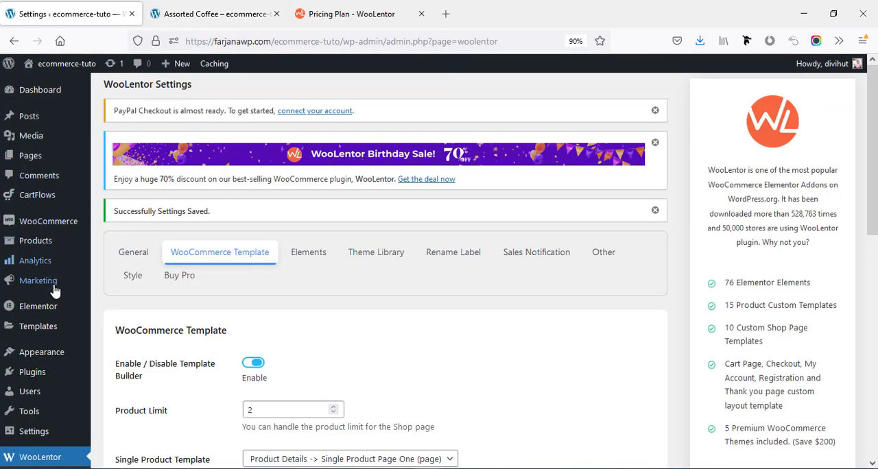
click(54, 328)
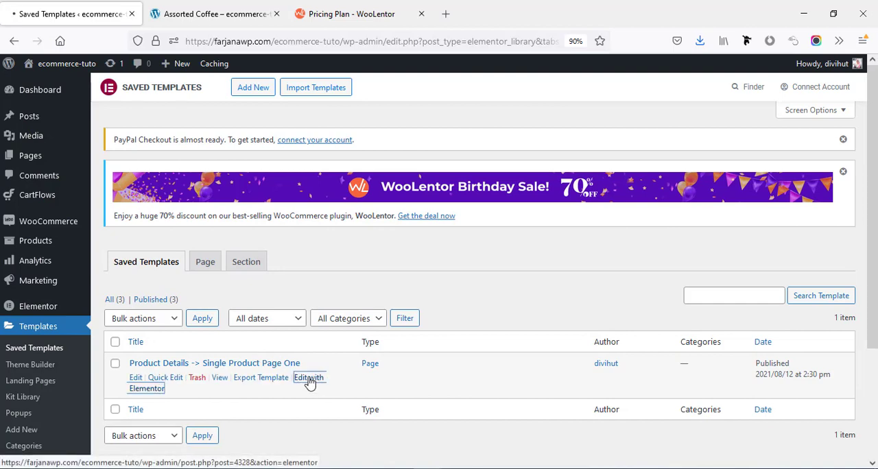
click(309, 380)
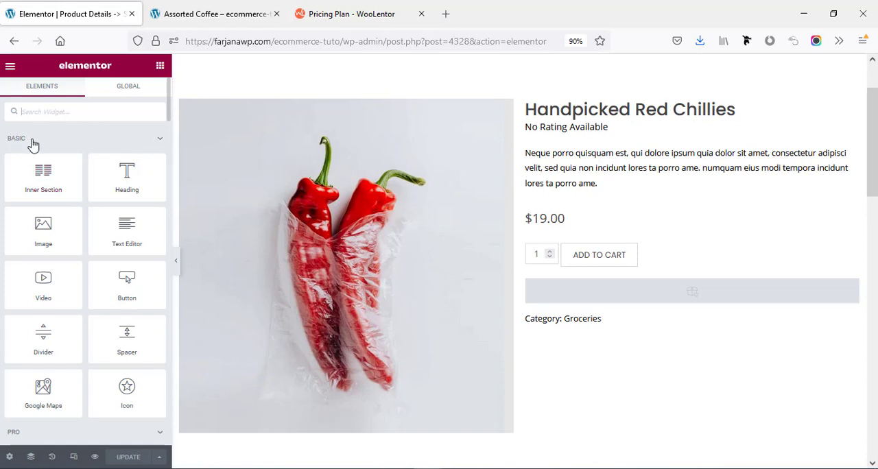
Collapse the Basic, Pro and General widget categories and look through the WooLentor Addons and product widgets.
click(162, 139)
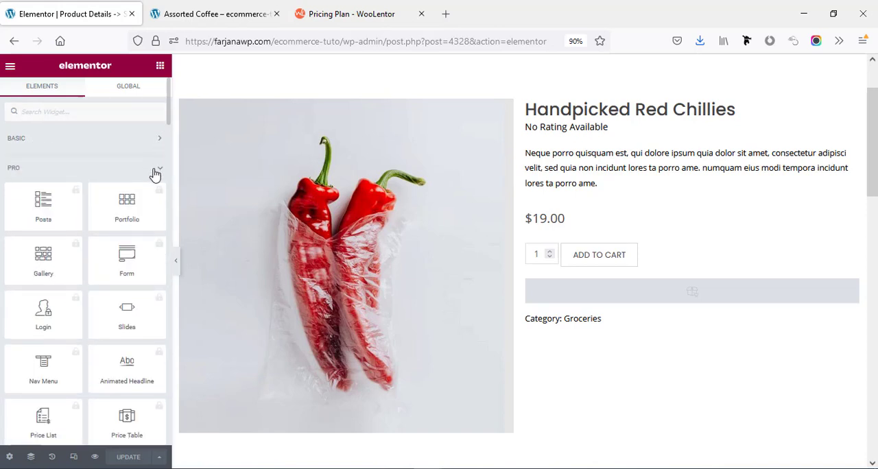
click(162, 168)
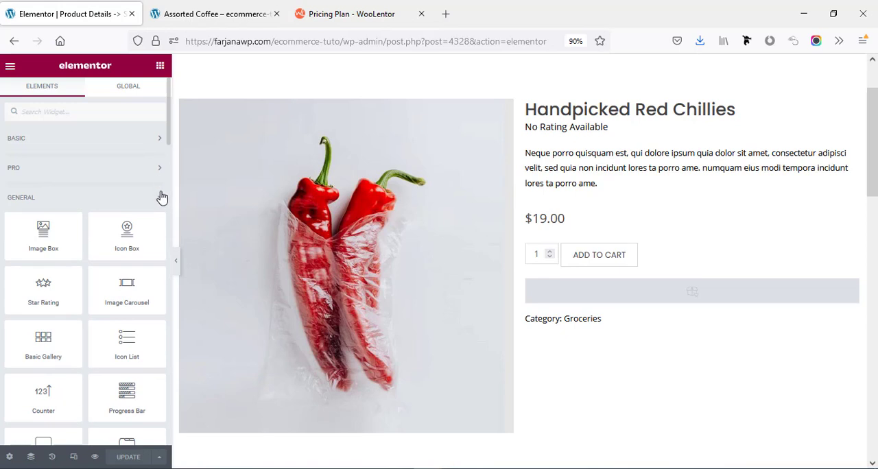
click(162, 197)
scroll(161, 196, down, 3)
scroll(161, 192, up, 1)
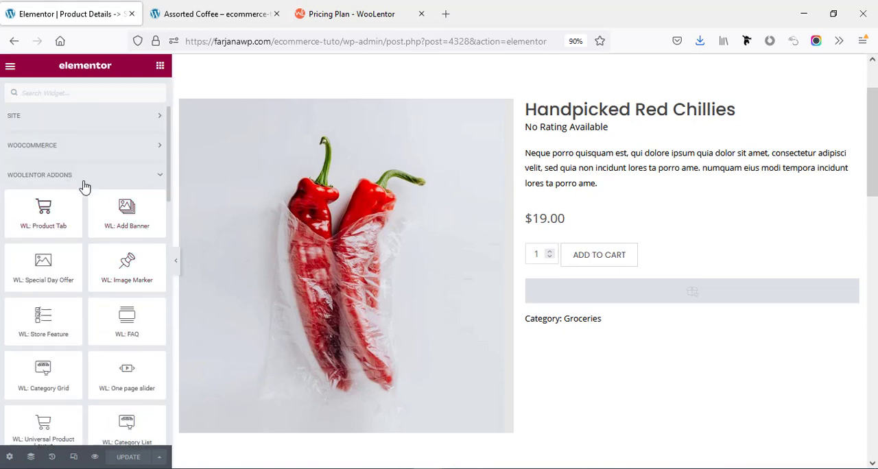
scroll(123, 197, down, 2)
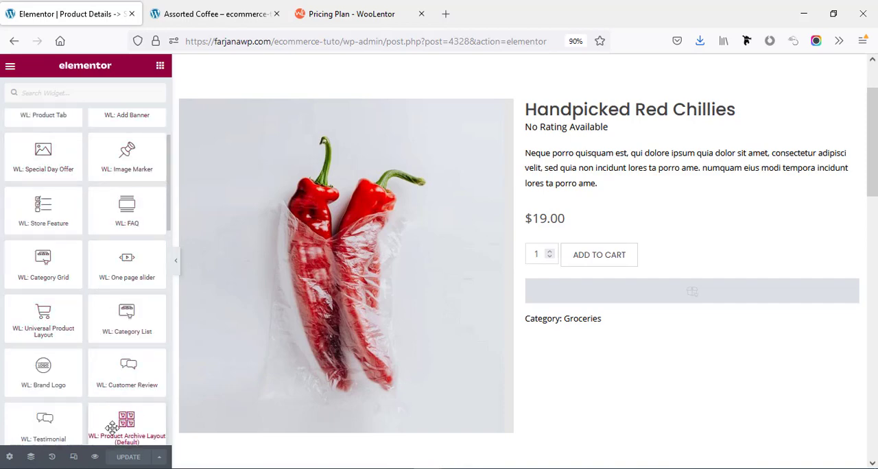
scroll(76, 394, down, 10)
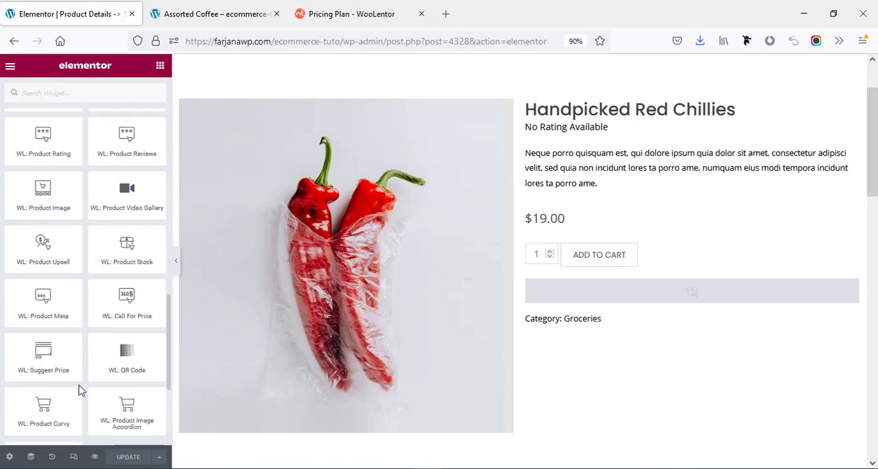
Add the WL: Product Rating widget between the price and the Add to Cart button.
scroll(78, 390, down, 5)
scroll(103, 329, up, 8)
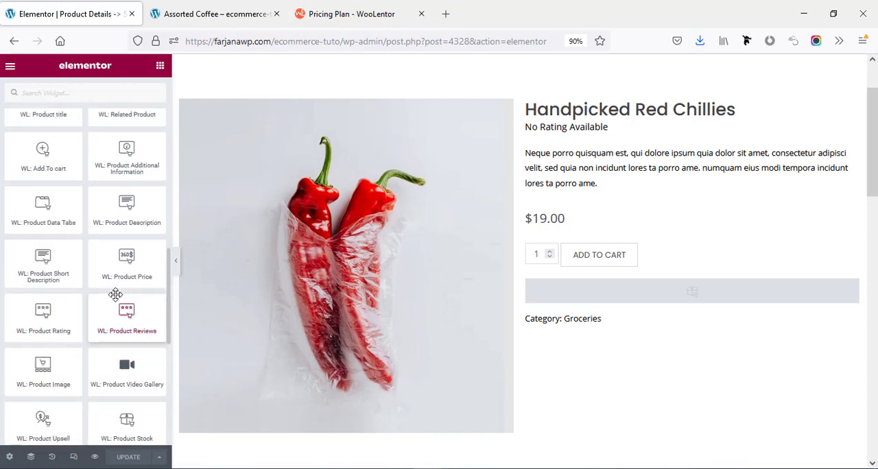
scroll(103, 288, up, 10)
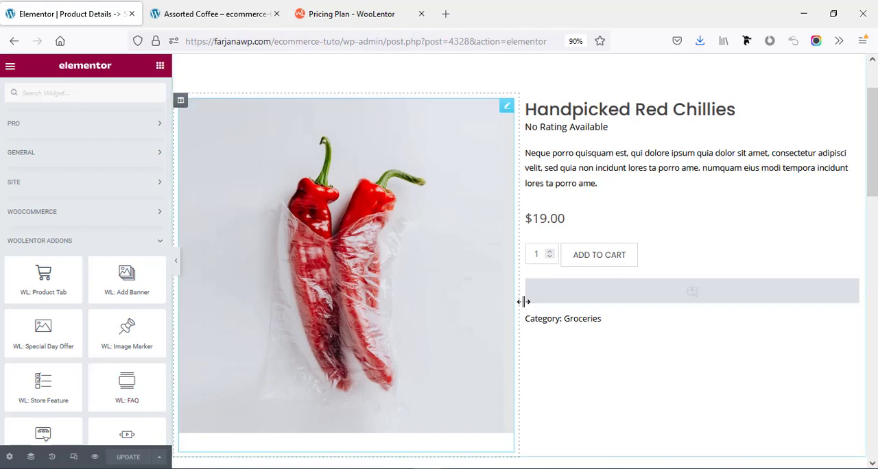
scroll(40, 313, down, 10)
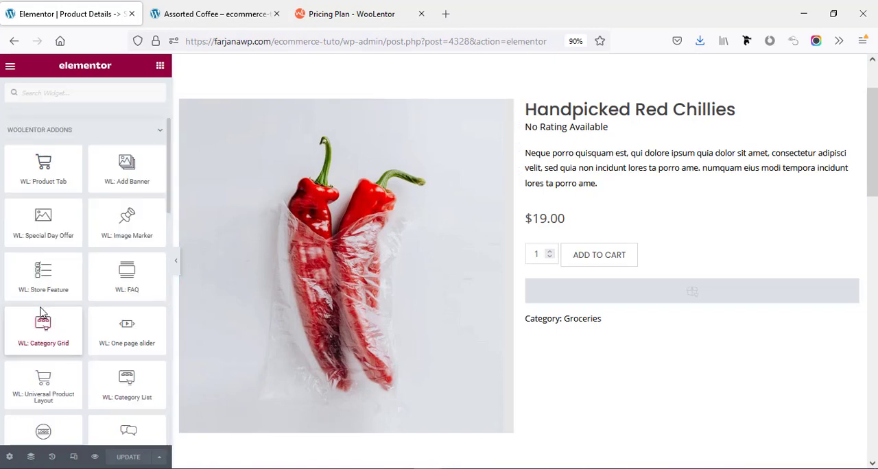
drag(44, 173, 575, 234)
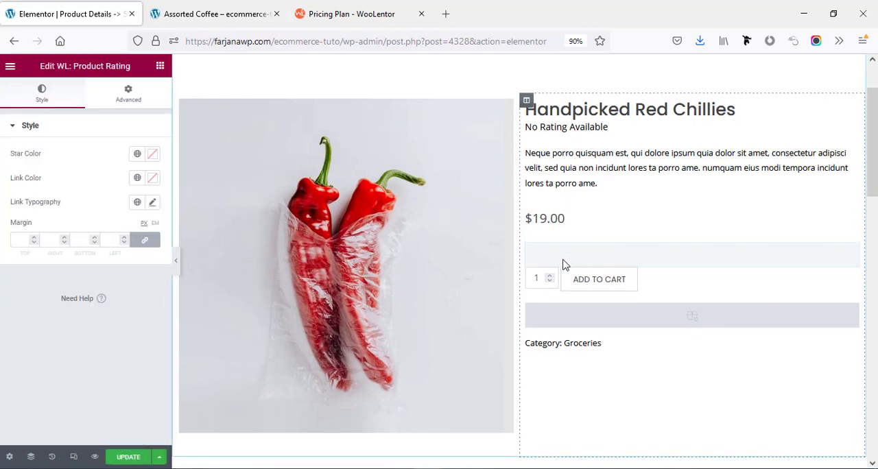
Unlink the new Product Rating widget's margin values and set its bottom margin to 20 px.
click(127, 102)
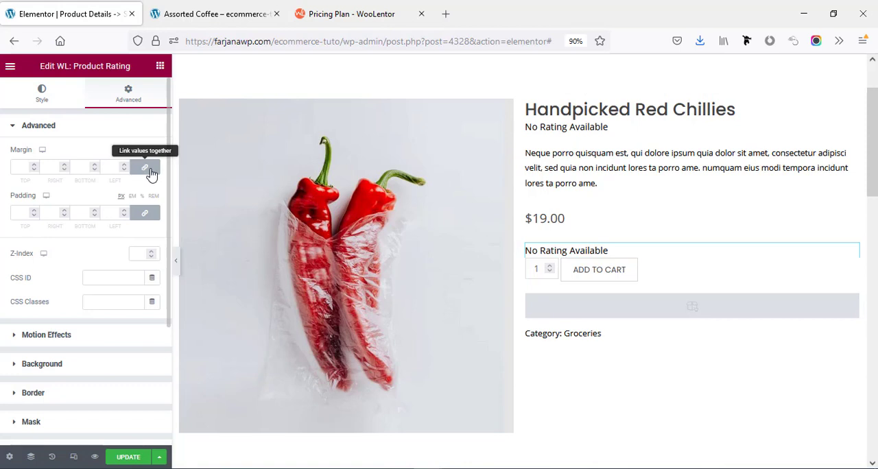
click(150, 171)
click(76, 172)
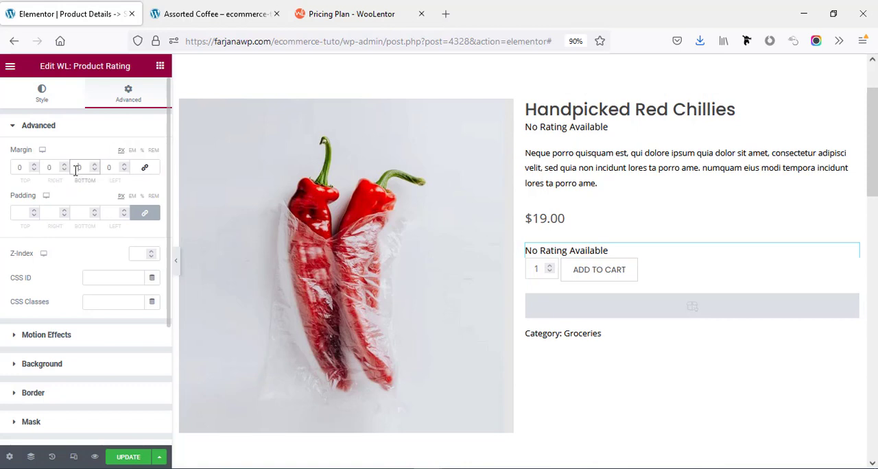
text(2)
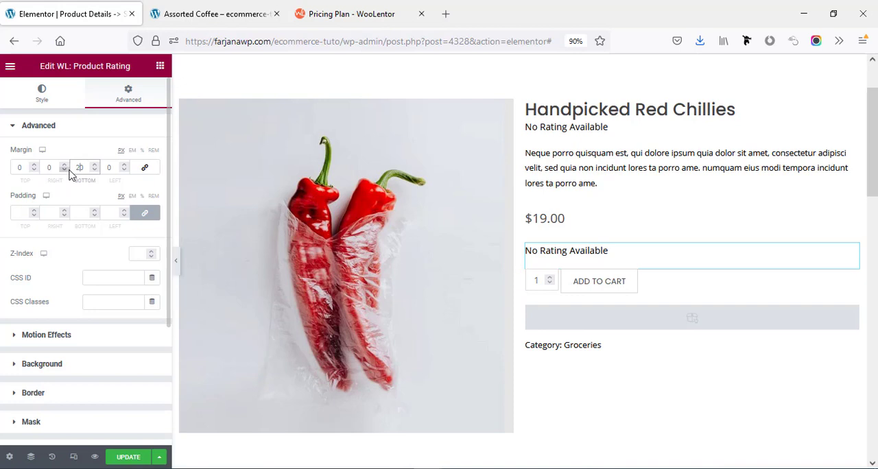
Set the product price's color to the global color Saved Color #5.
click(539, 221)
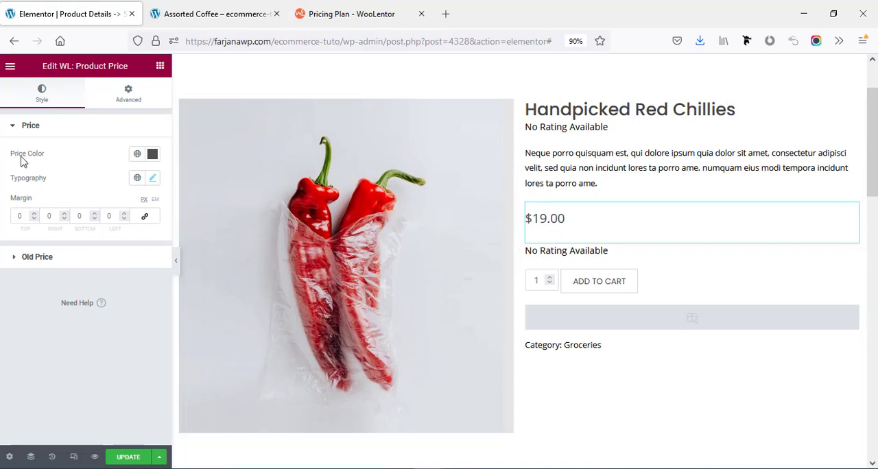
click(137, 155)
scroll(76, 274, down, 2)
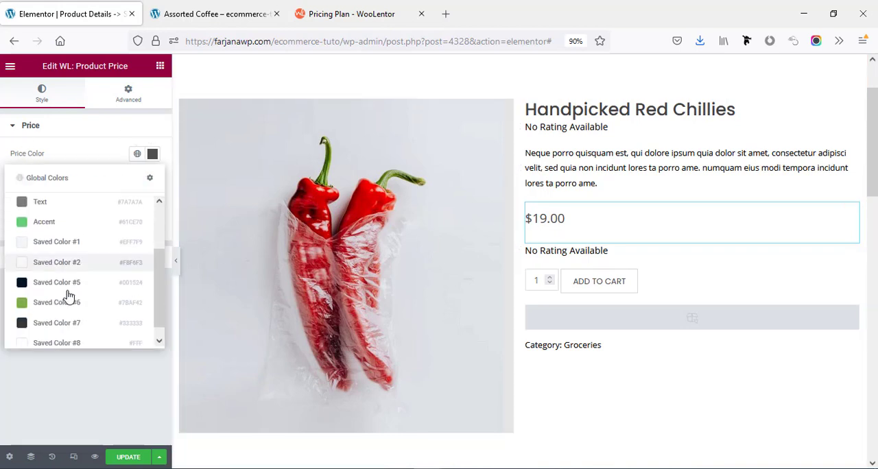
click(36, 282)
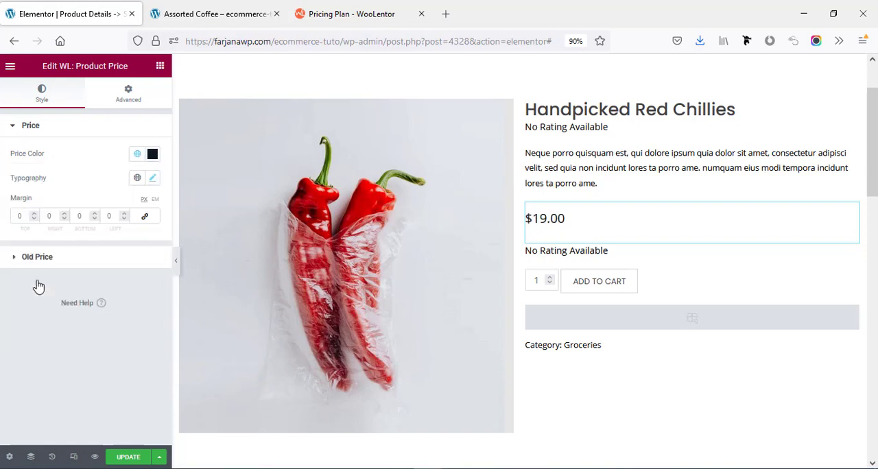
Set the product price's font size to 43 px and its weight to Bold.
click(150, 181)
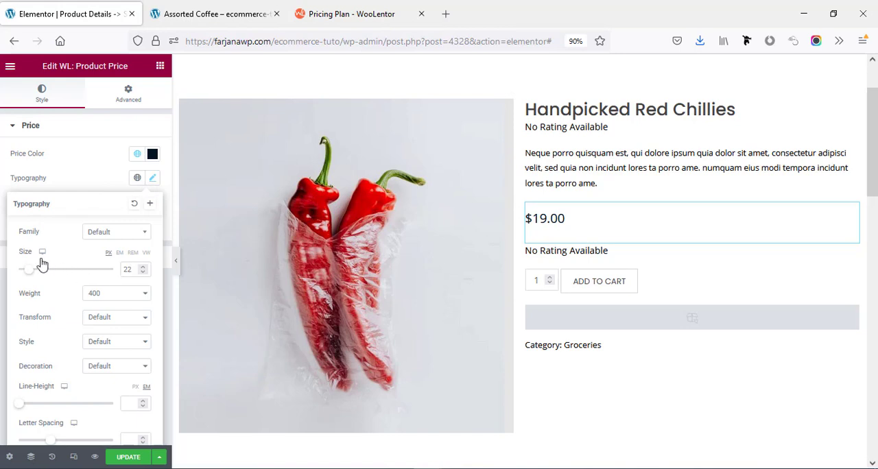
drag(34, 273, 43, 276)
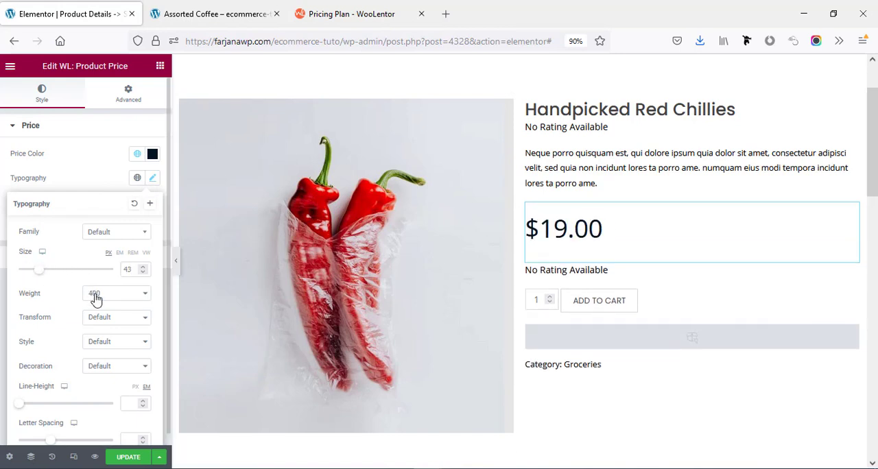
click(94, 295)
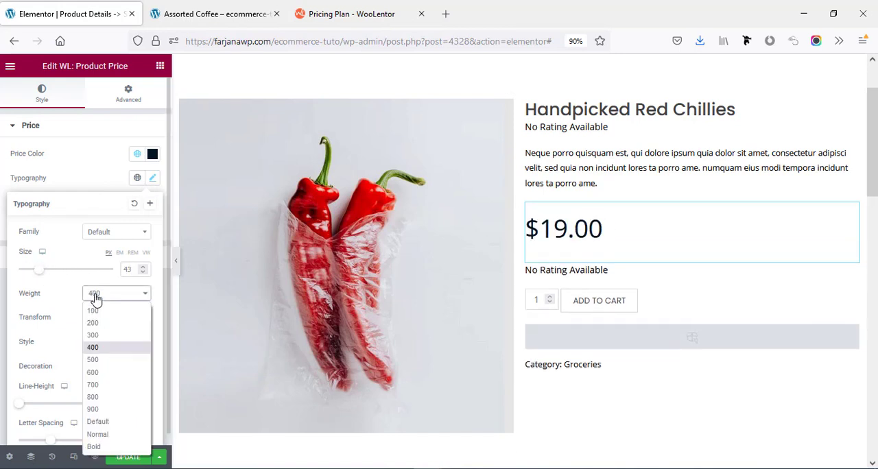
click(96, 446)
Set the product price's font family to Montserrat and its line height to 0.3 em.
click(106, 235)
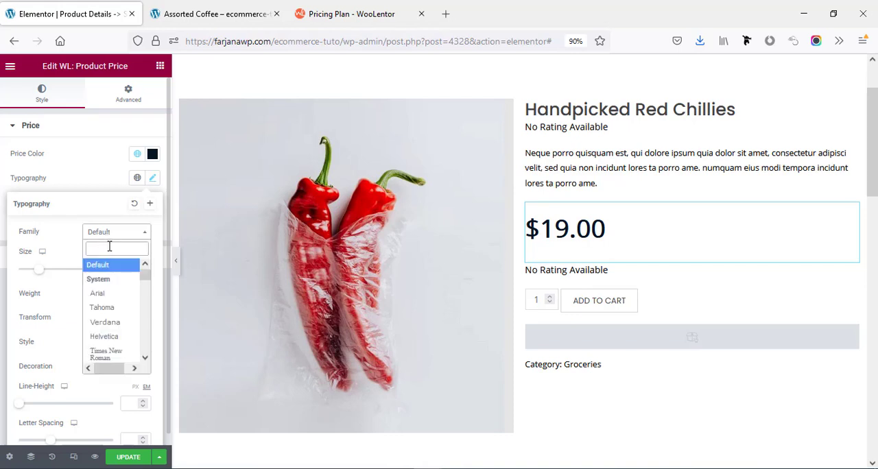
scroll(118, 322, down, 2)
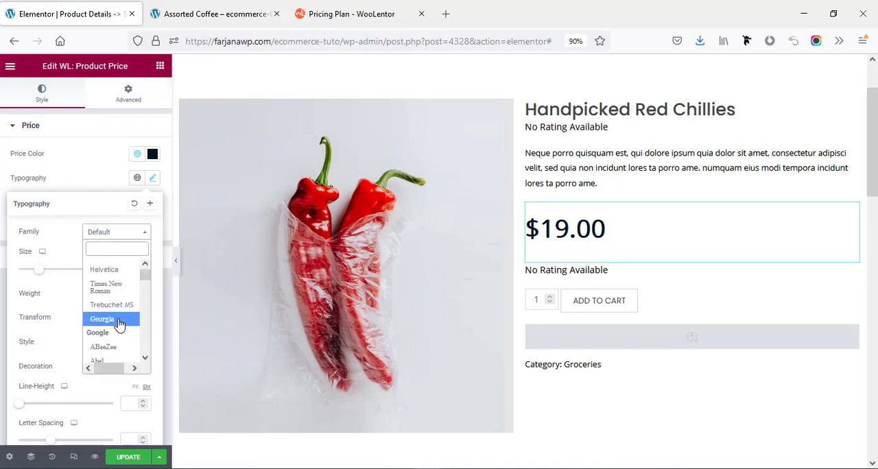
text(mont)
click(111, 313)
scroll(110, 312, down, 1)
drag(20, 393, 22, 394)
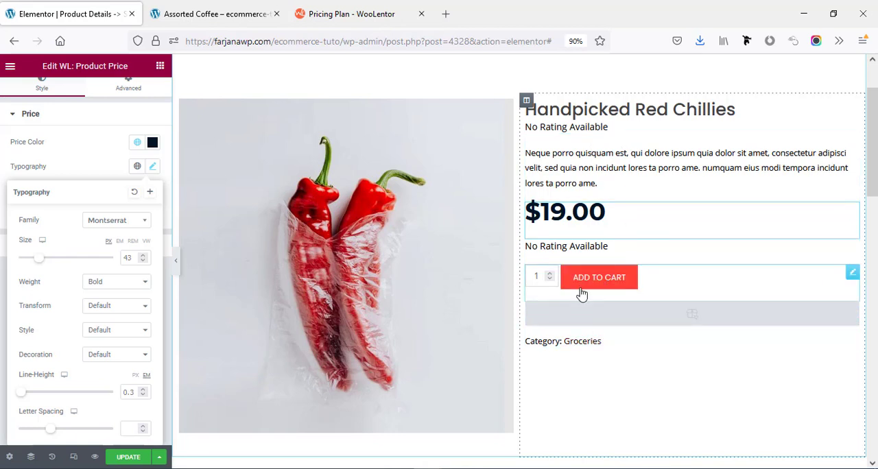
Set the Add to Cart button's hover background and border to Saved Color #4 and its hover text to Saved Color #1.
click(616, 283)
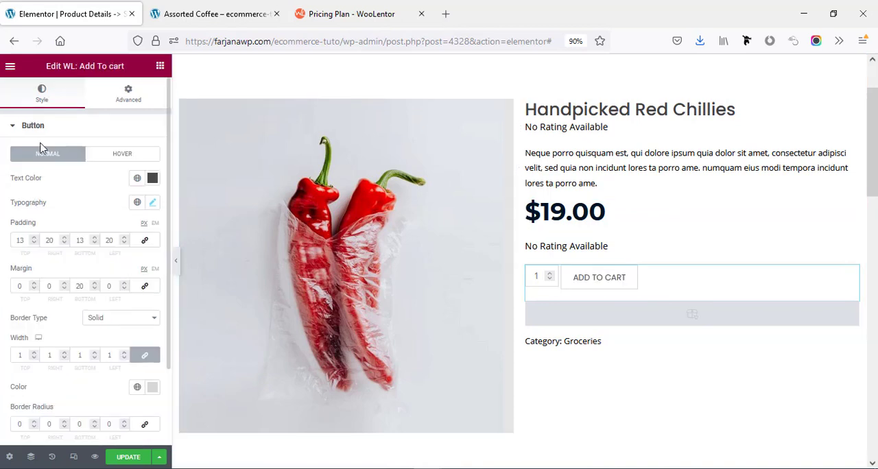
scroll(78, 308, down, 3)
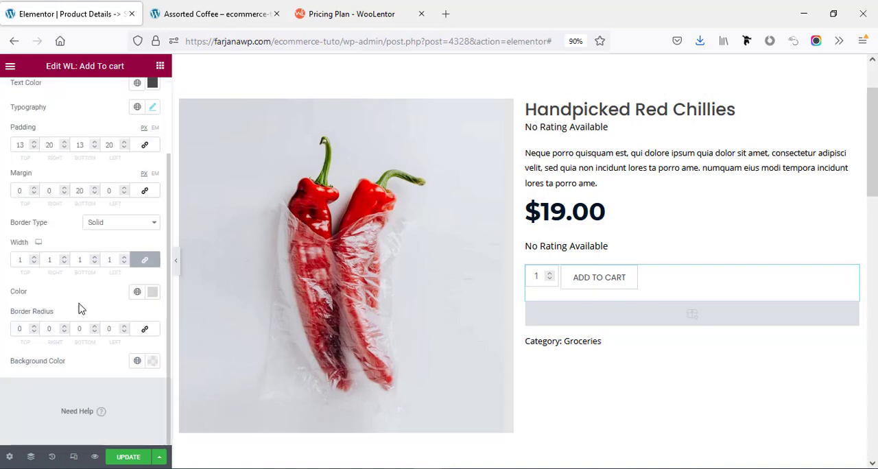
scroll(78, 308, up, 3)
click(113, 154)
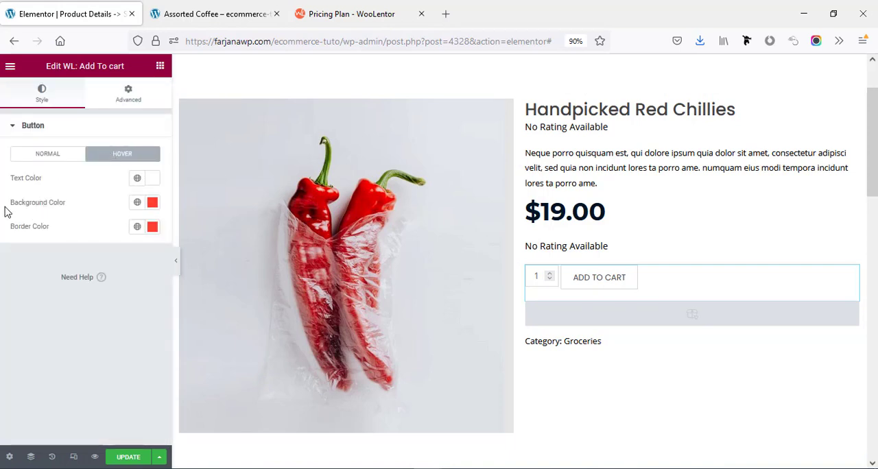
click(138, 202)
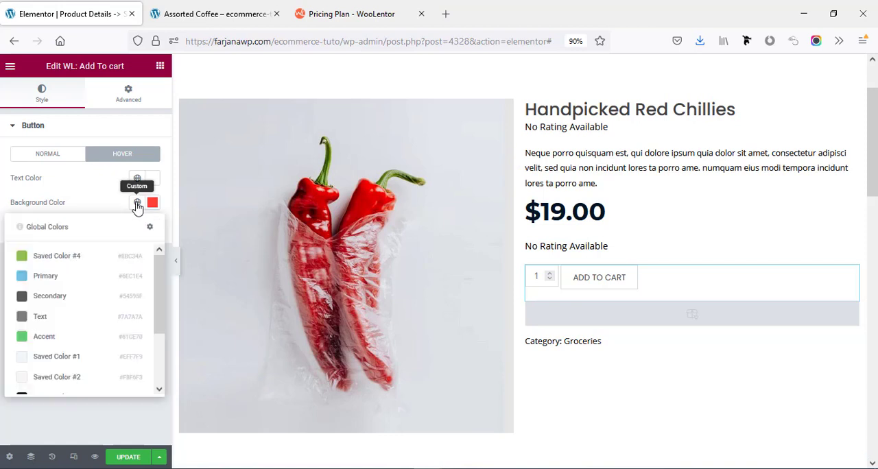
click(73, 259)
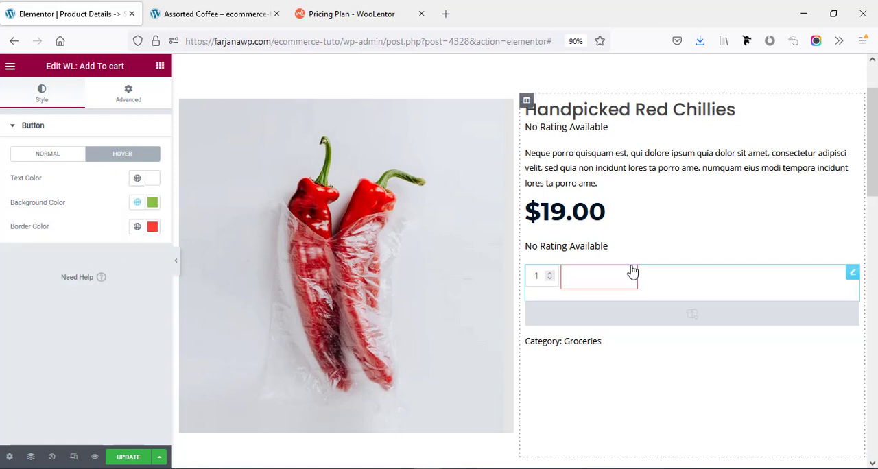
click(138, 178)
click(82, 336)
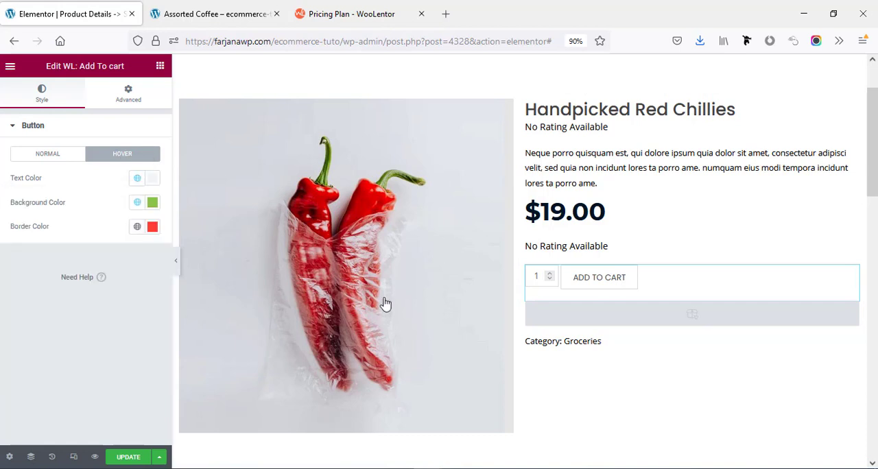
click(138, 227)
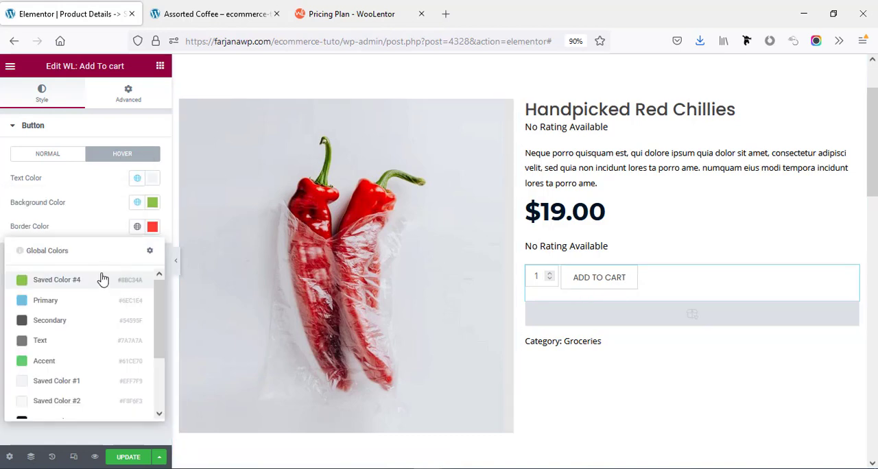
click(100, 281)
Set custom hover colors for the Add to Cart button: background #5B9E0E and text #EEF0F1.
click(152, 204)
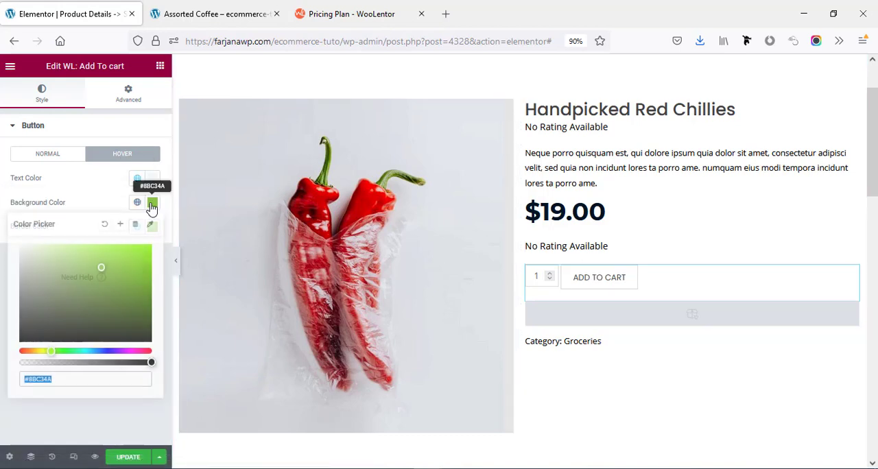
click(139, 281)
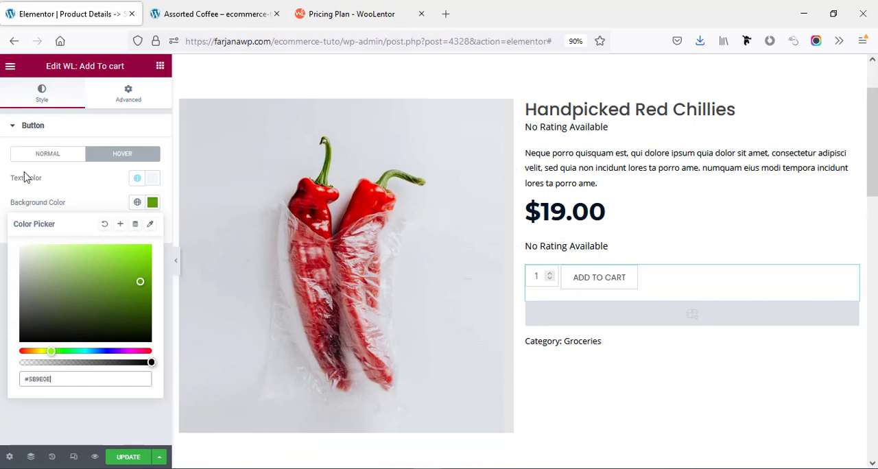
click(146, 180)
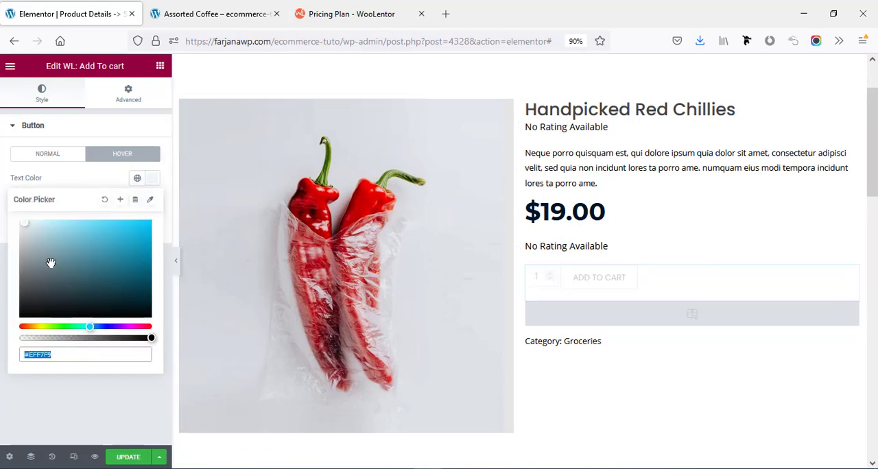
click(27, 234)
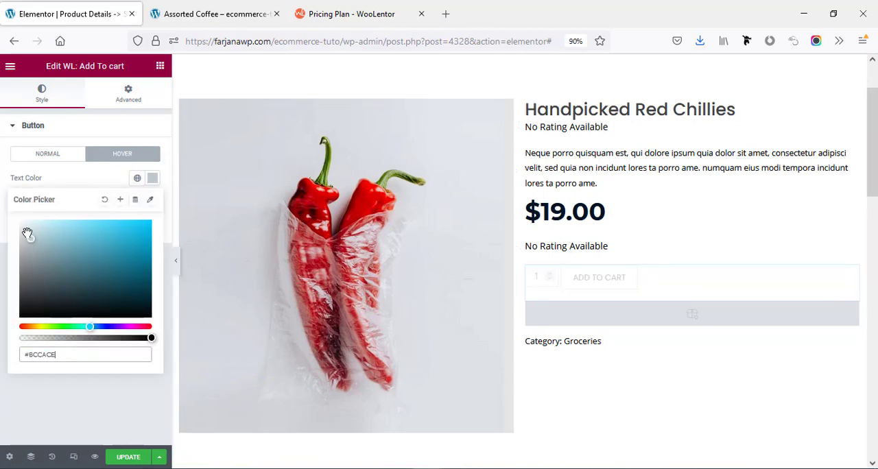
click(80, 182)
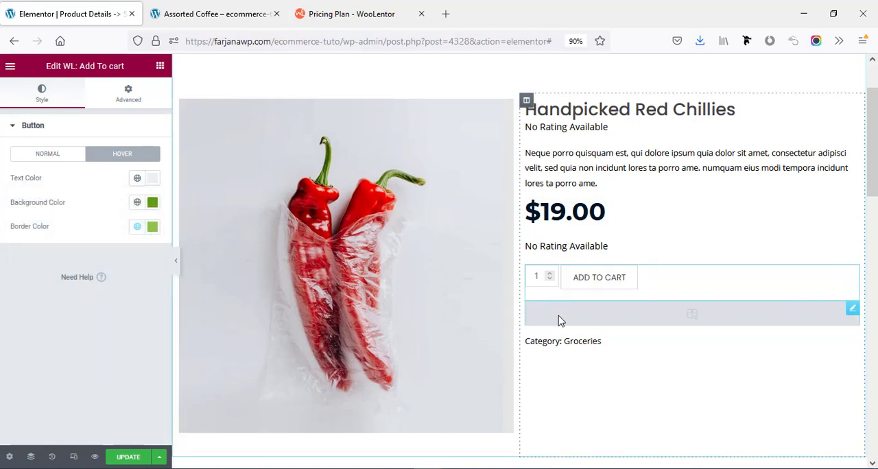
Add the WL: Call For Price widget directly above the Add to Cart button and check its button text and phone number fields.
click(161, 67)
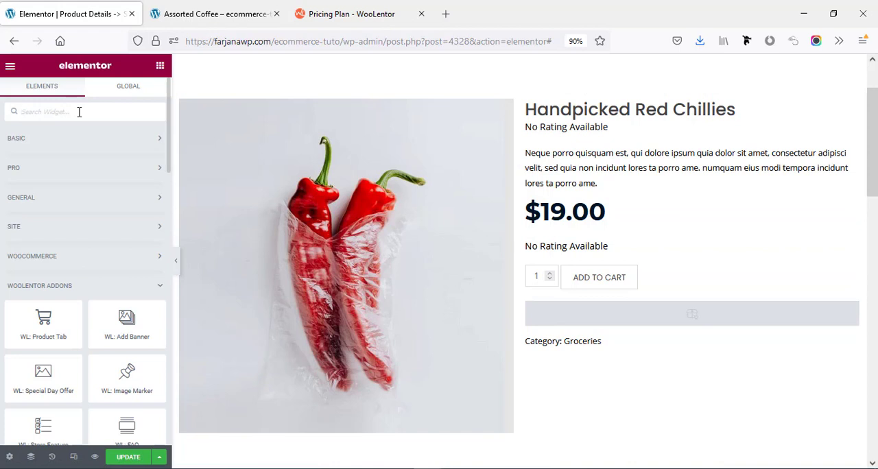
click(79, 112)
text(call)
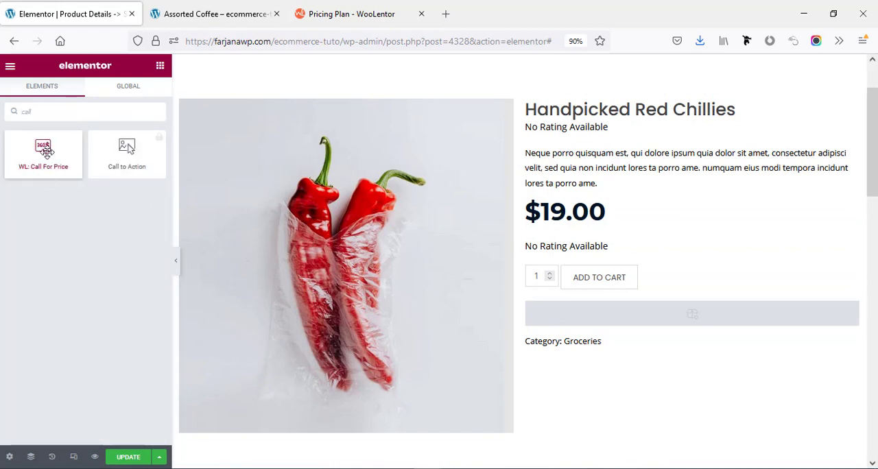
drag(43, 160, 614, 267)
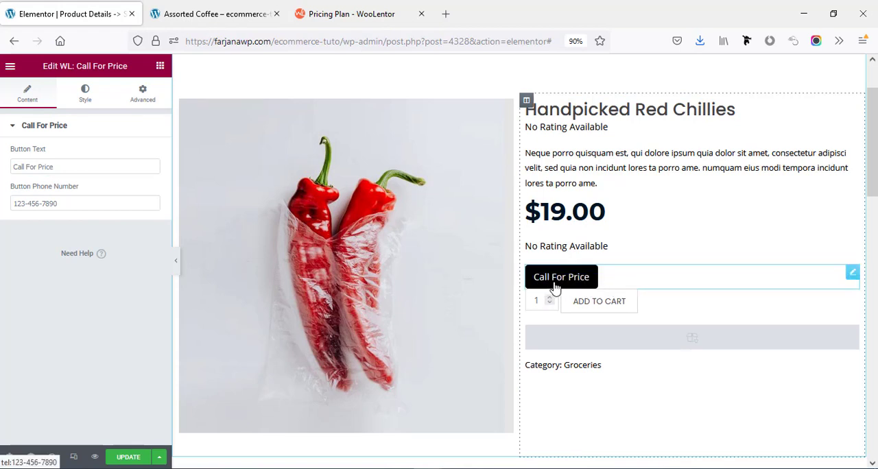
click(22, 166)
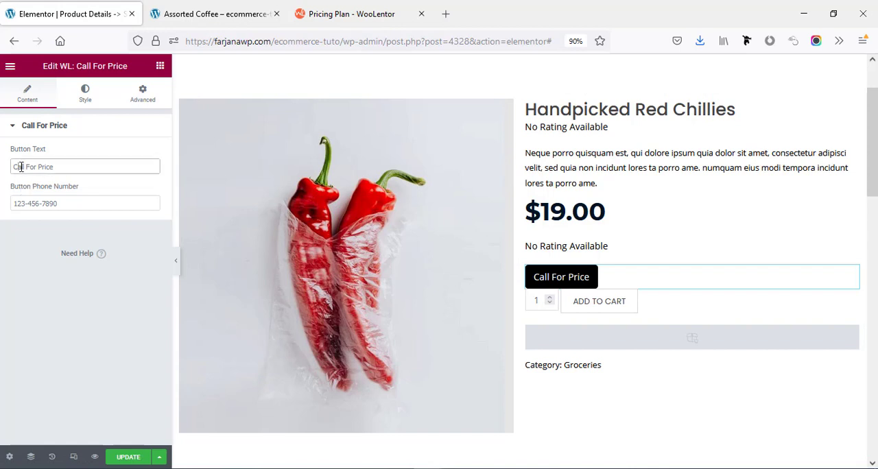
click(38, 204)
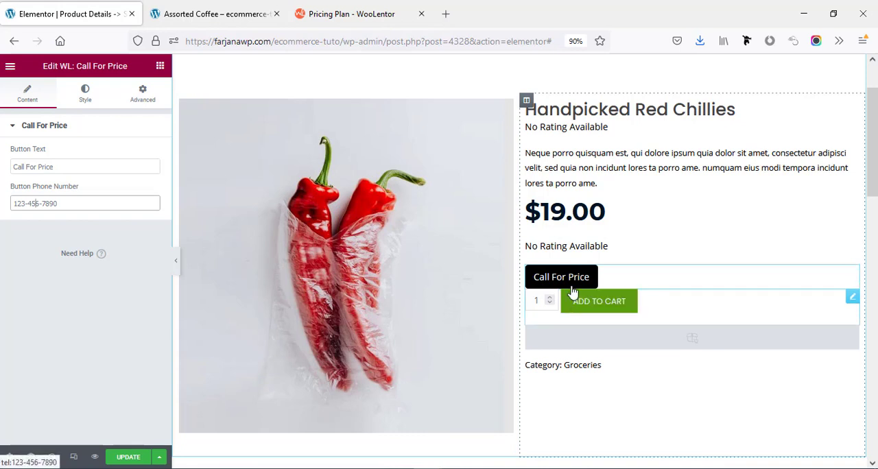
Unlink the Call For Price widget's margins and set its bottom margin to 20 px.
click(136, 101)
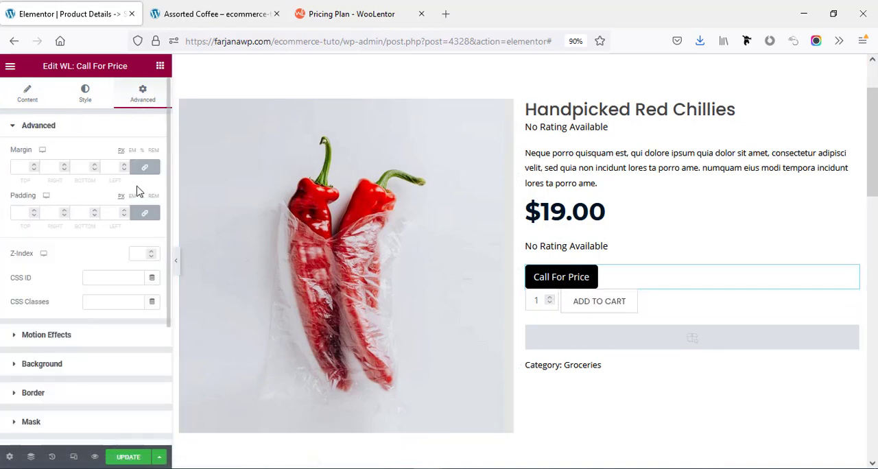
click(144, 167)
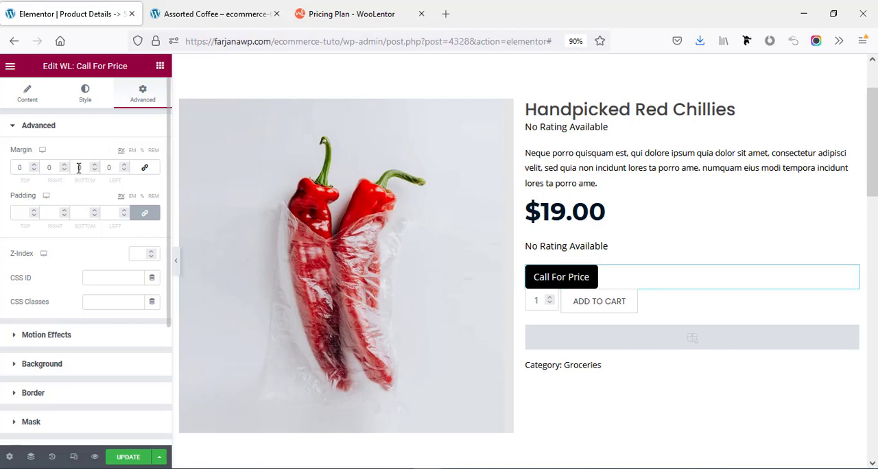
click(75, 167)
text(20)
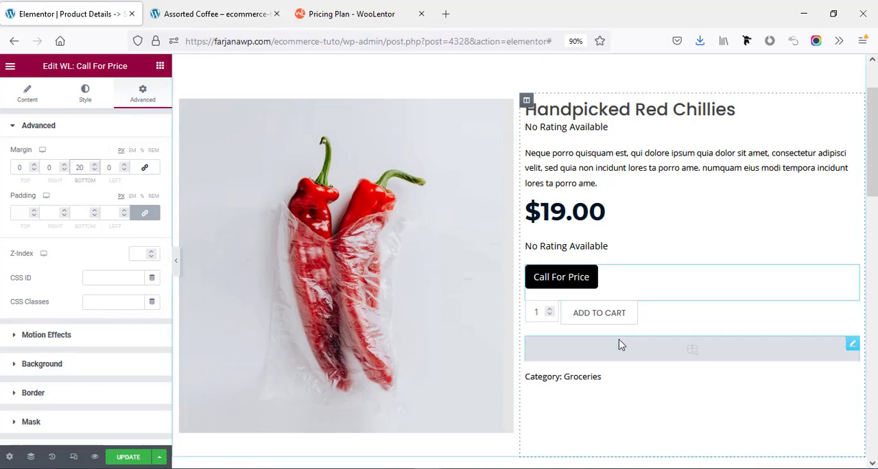
scroll(608, 356, down, 2)
scroll(607, 380, up, 1)
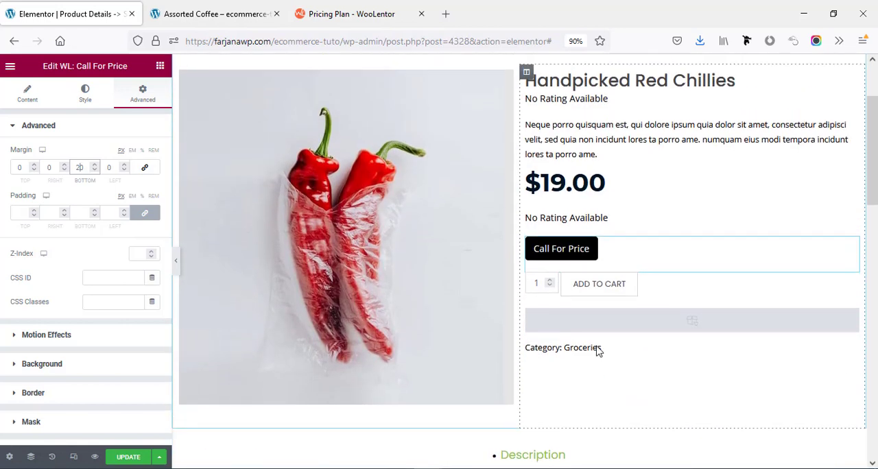
scroll(596, 351, up, 3)
scroll(429, 423, down, 4)
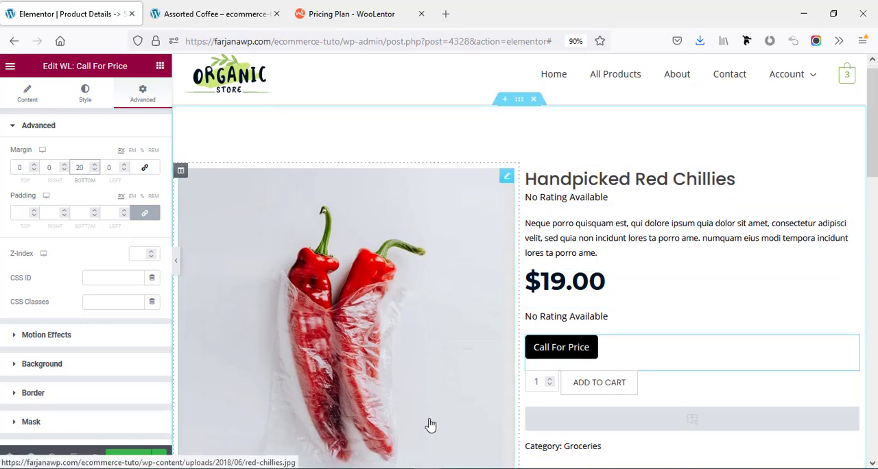
Update the single product template and exit the Elementor editor to the WordPress dashboard.
click(126, 458)
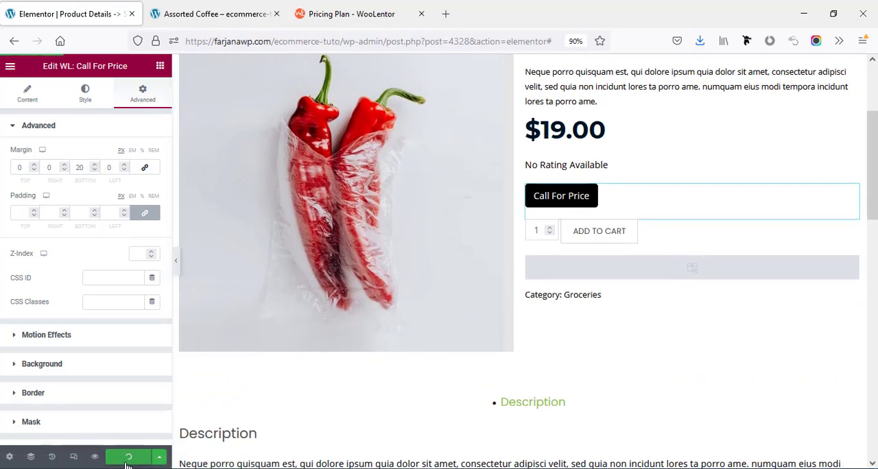
click(9, 66)
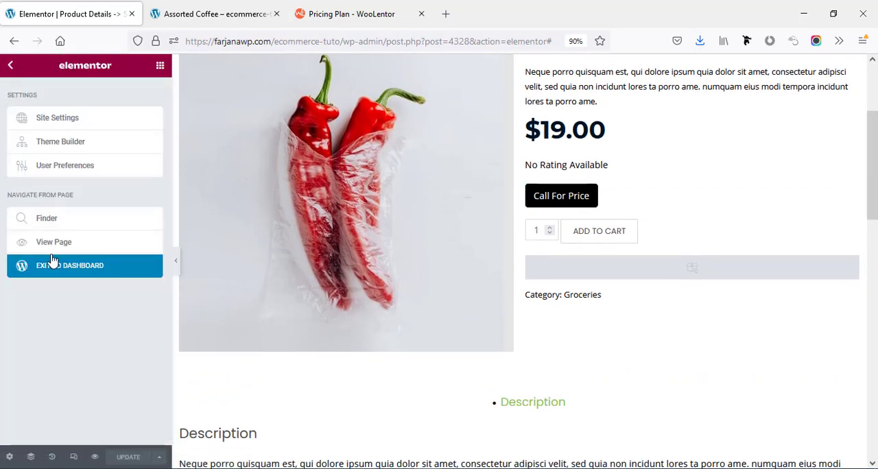
click(59, 274)
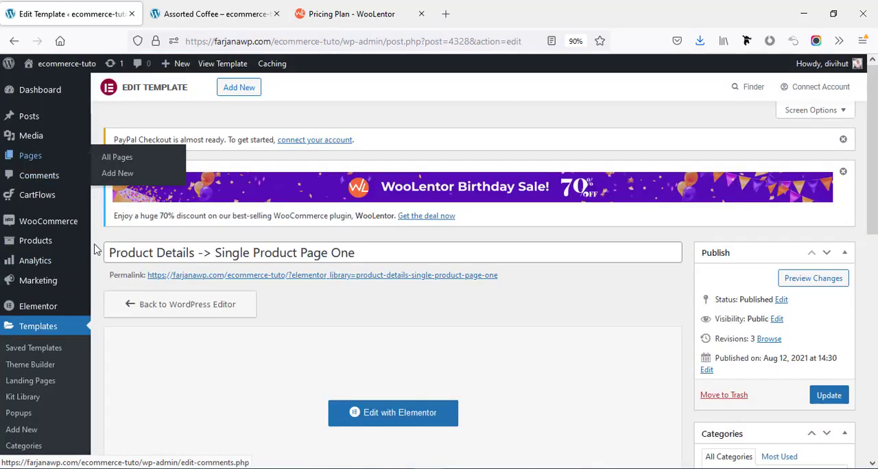
Examine the one-year and lifetime prices and features of the Personal, Developer and Agency plans on WooLentor's pricing page.
click(209, 11)
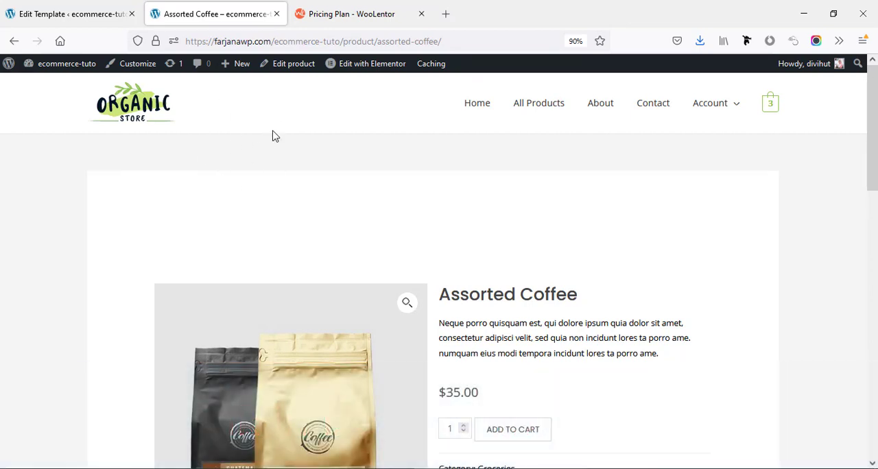
click(351, 7)
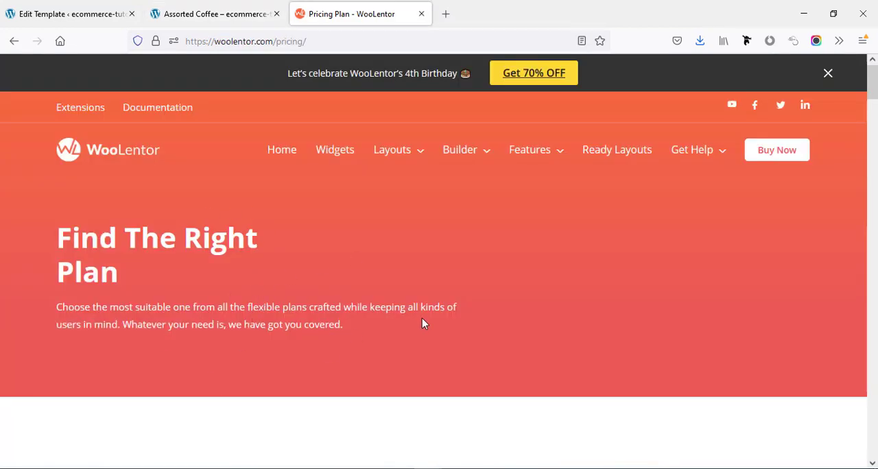
scroll(423, 319, down, 3)
scroll(426, 301, up, 3)
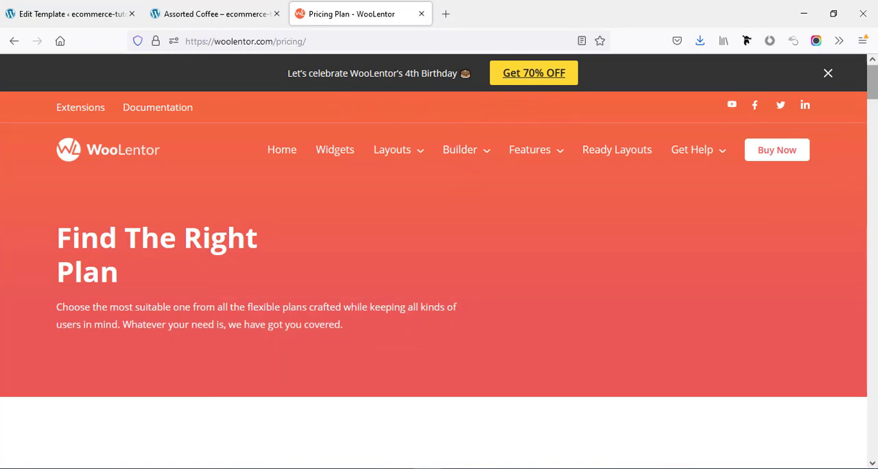
drag(877, 94, 876, 133)
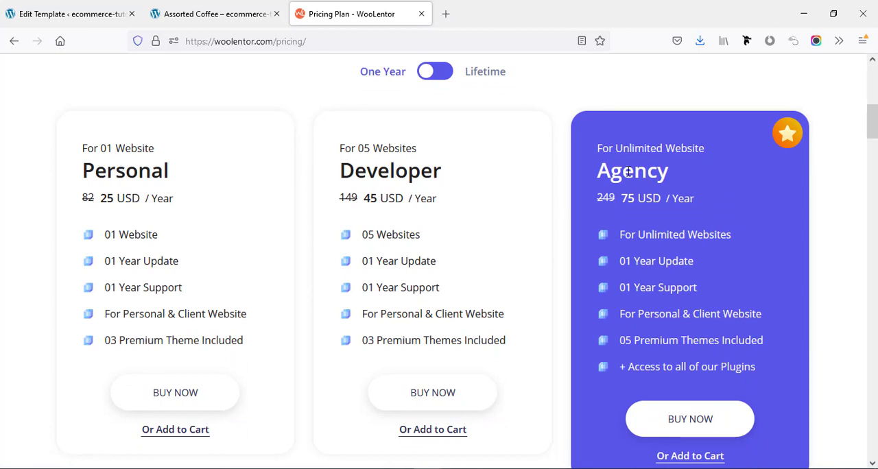
scroll(629, 171, up, 1)
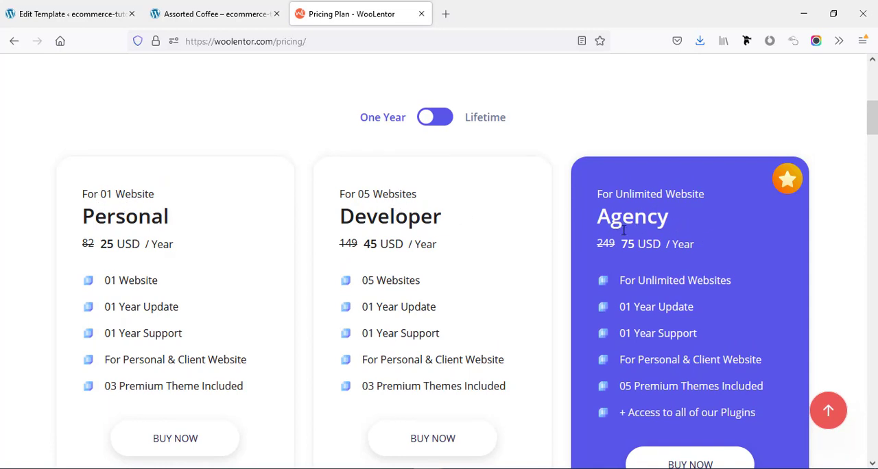
click(442, 120)
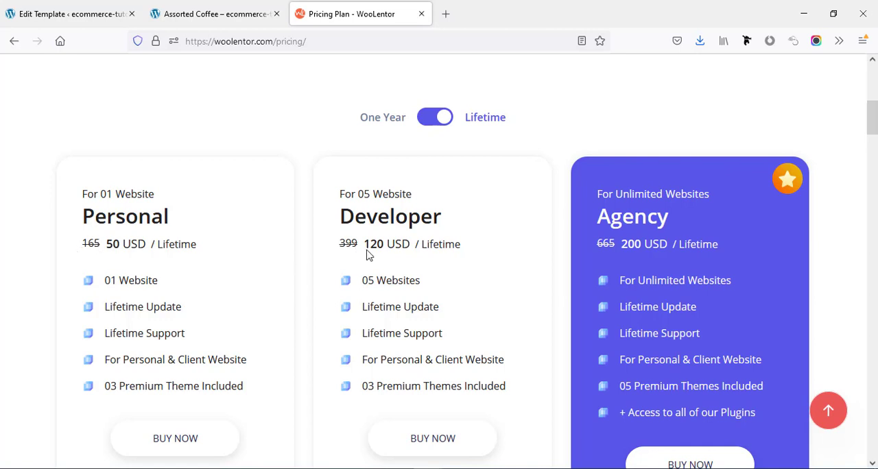
scroll(432, 220, down, 1)
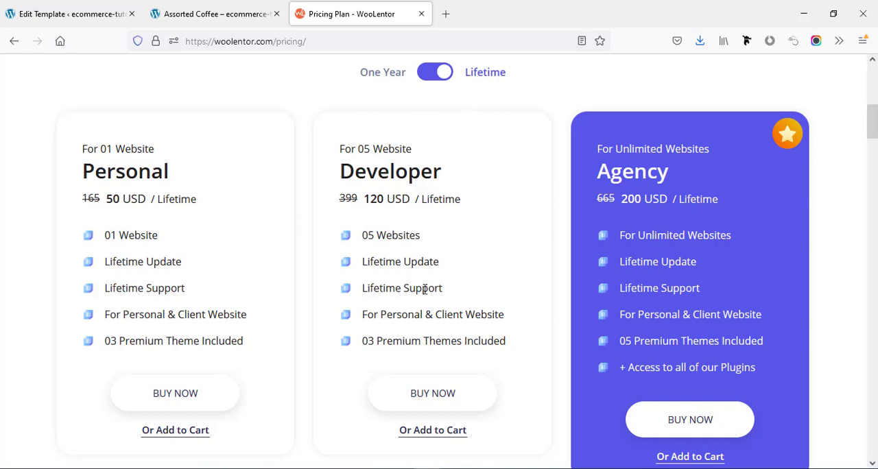
scroll(446, 292, up, 6)
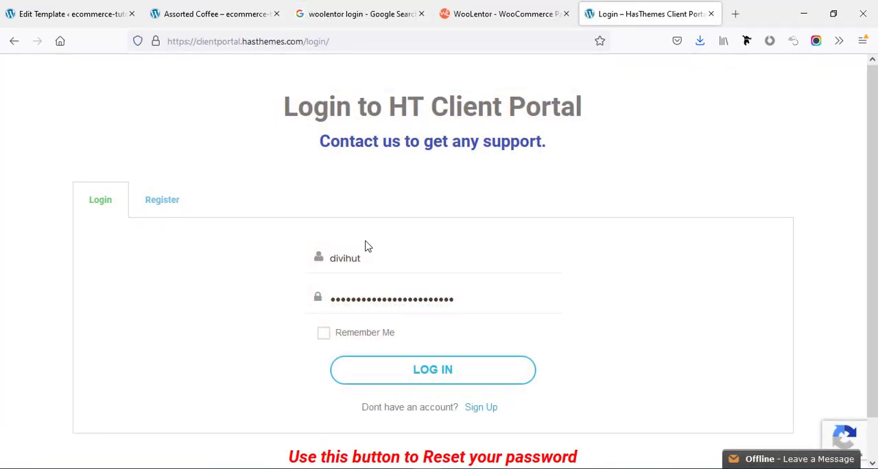
Log in to the HT Client Portal with the already filled-in username and password.
click(349, 288)
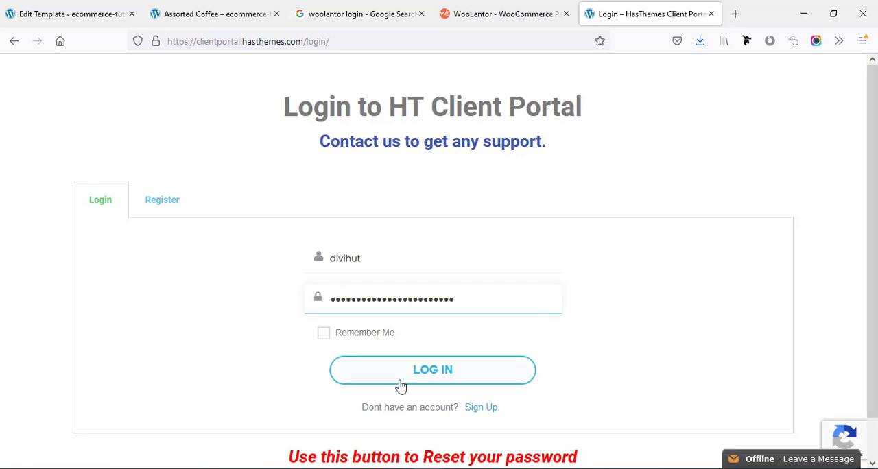
click(403, 380)
click(358, 262)
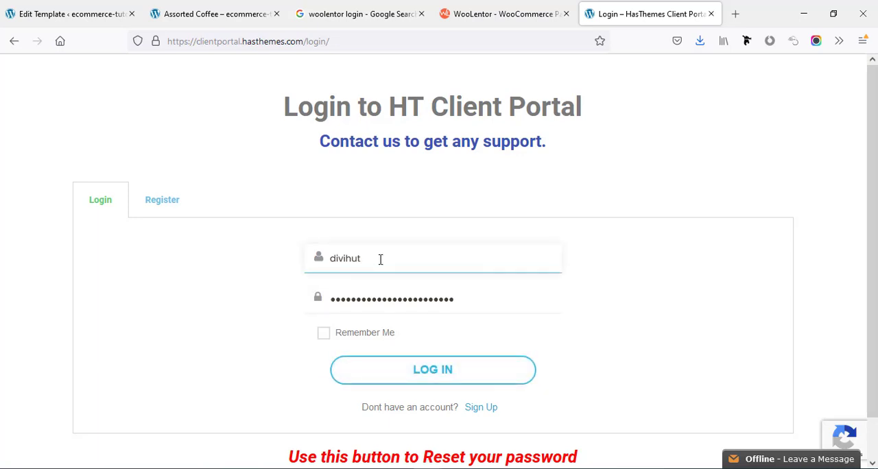
click(394, 302)
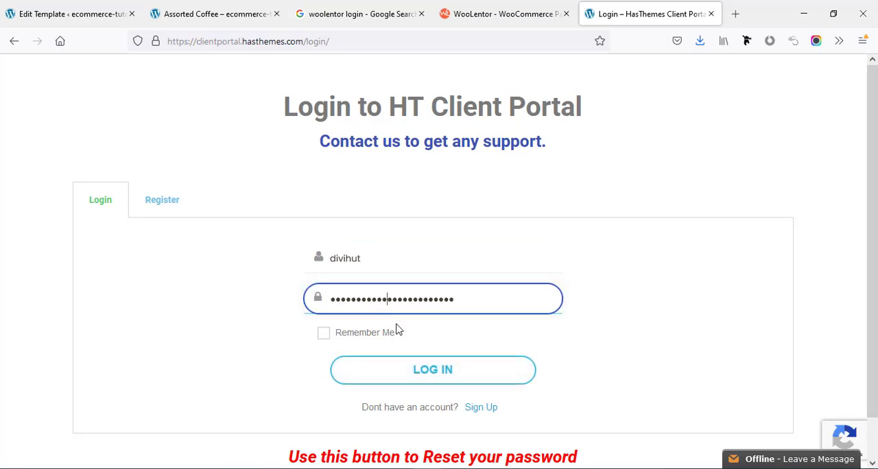
click(418, 384)
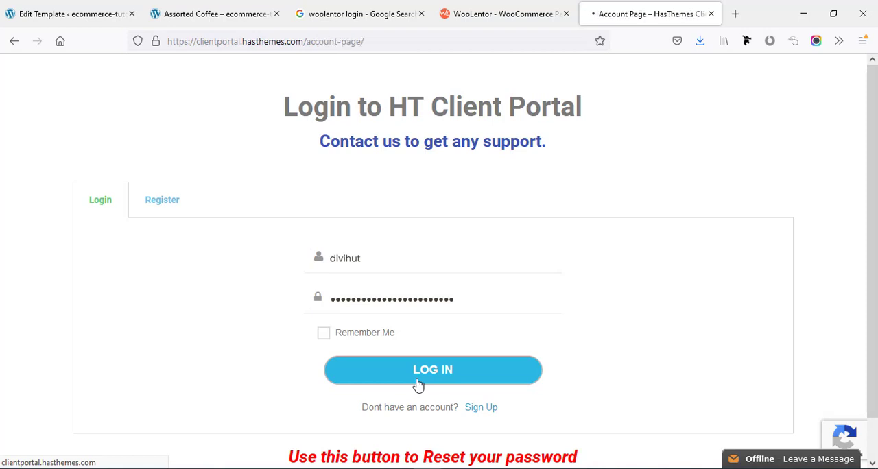
Download the WooLentor Pro file woolentor-addons-pro-v1.7.0-installable.zip from the account's WooLentor downloads and save it.
scroll(403, 372, down, 1)
scroll(403, 371, down, 5)
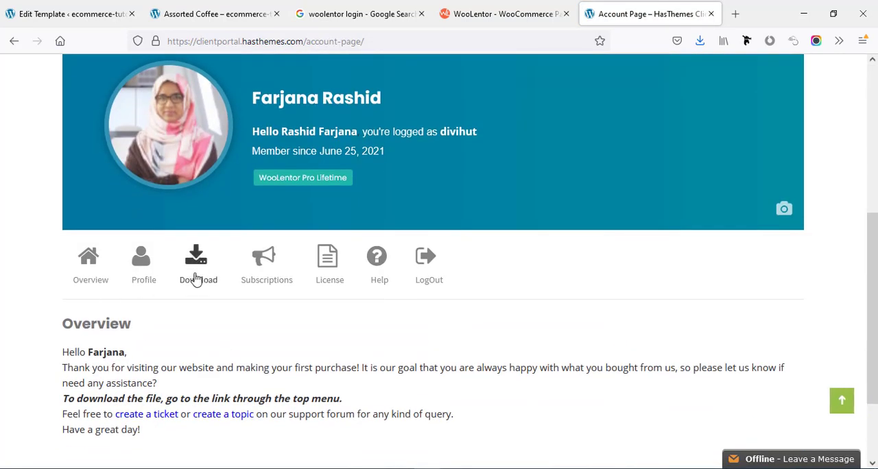
click(197, 280)
scroll(233, 309, down, 6)
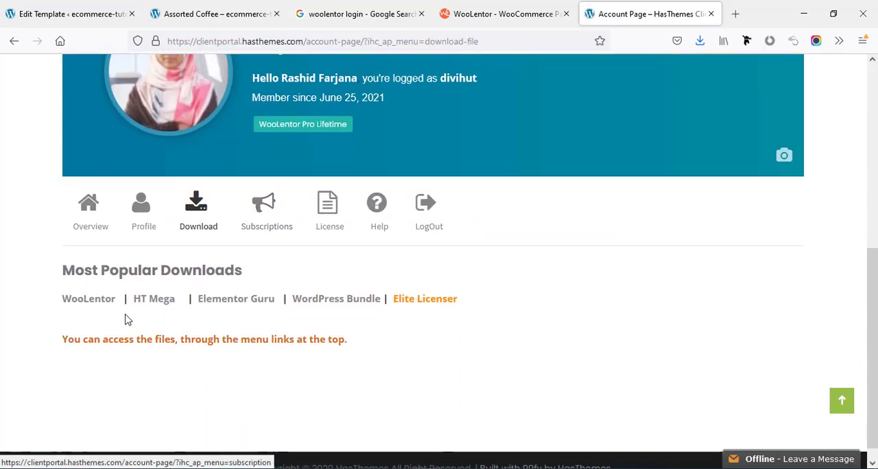
click(98, 300)
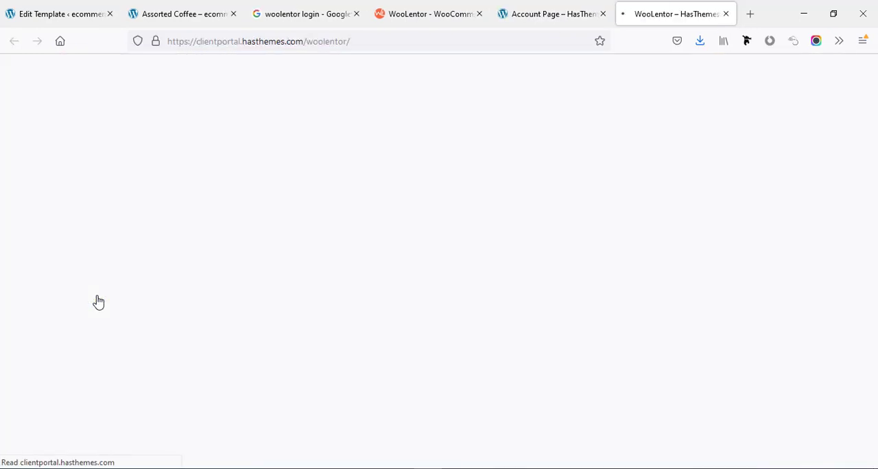
click(671, 321)
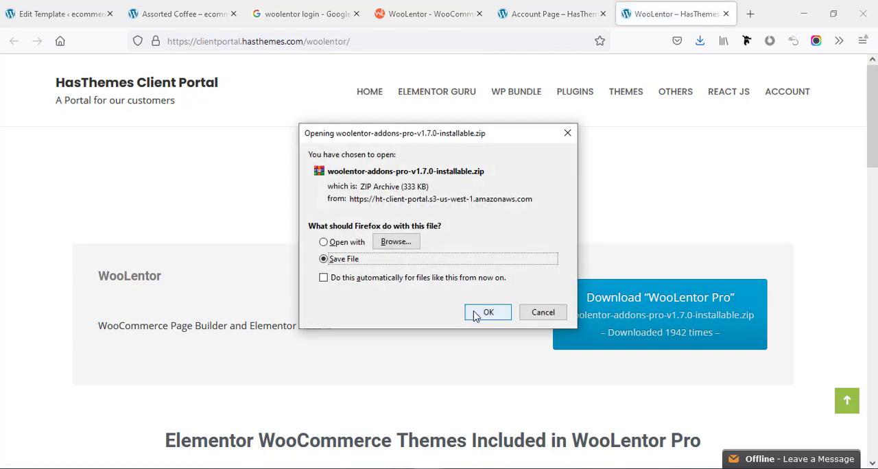
click(475, 314)
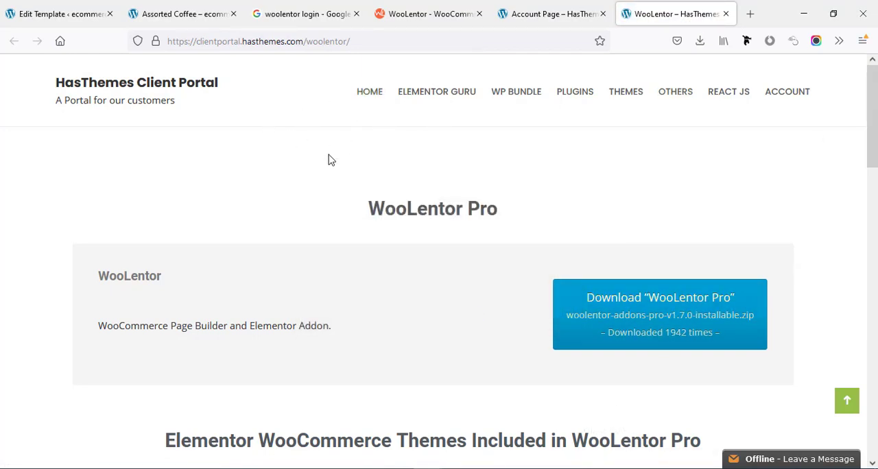
Return to the WordPress site's admin and open the plugin upload form for adding a new plugin.
click(60, 14)
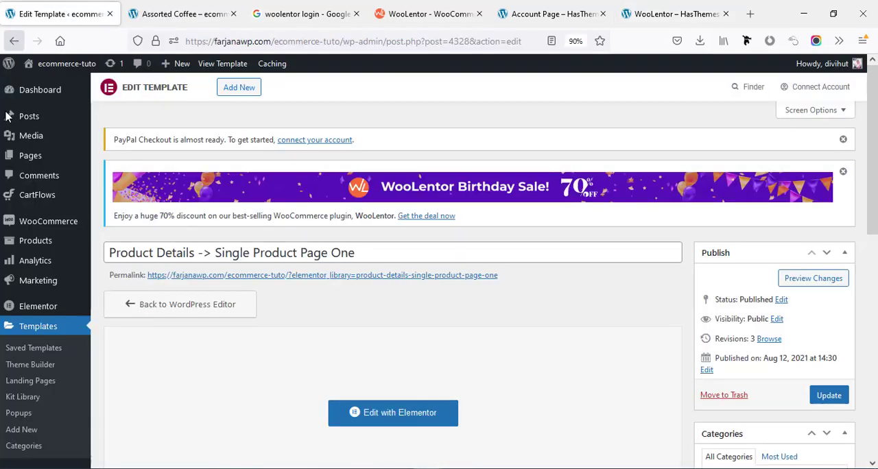
scroll(41, 346, down, 5)
mouse_move(44, 351)
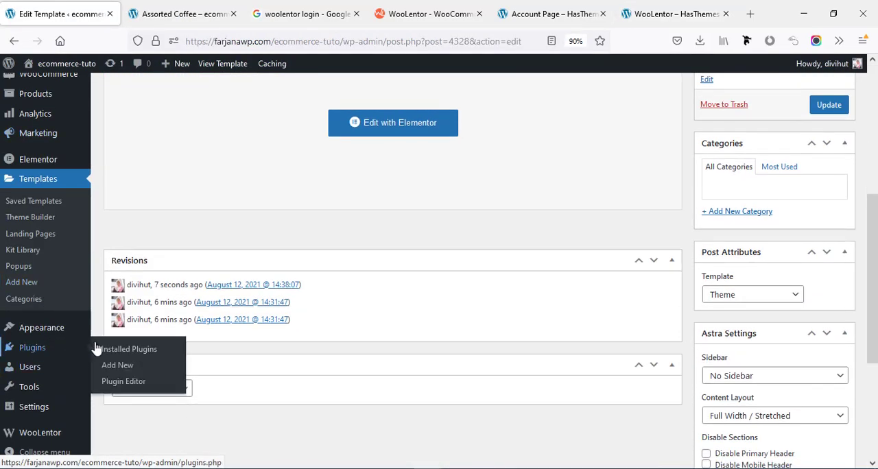
click(115, 366)
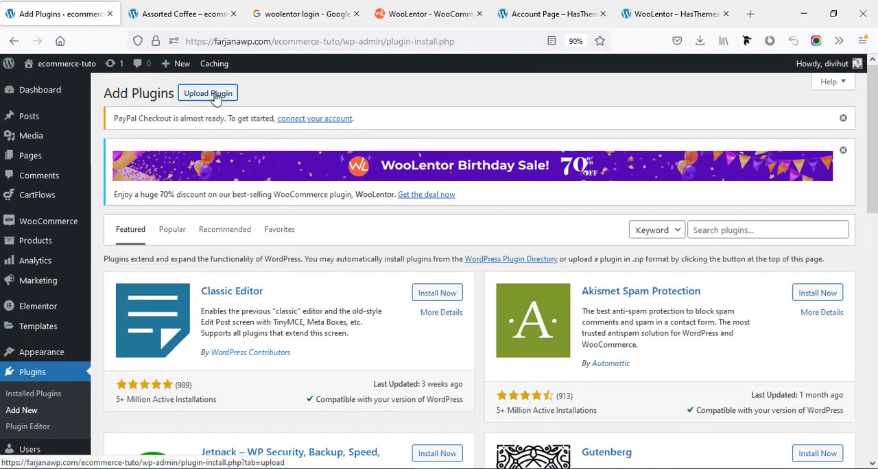
click(214, 95)
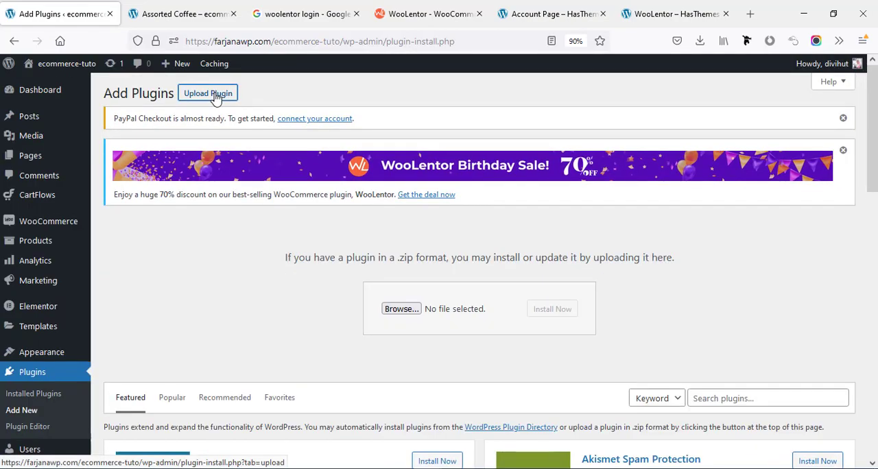
Install the WooLentor Pro plugin from woolentor-addons-pro-v1.7.0-installable.zip in Downloads and activate it.
click(415, 310)
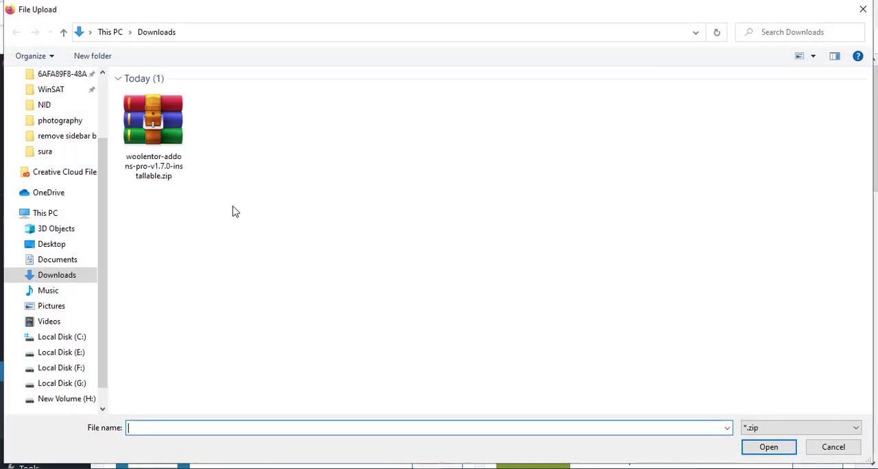
click(164, 163)
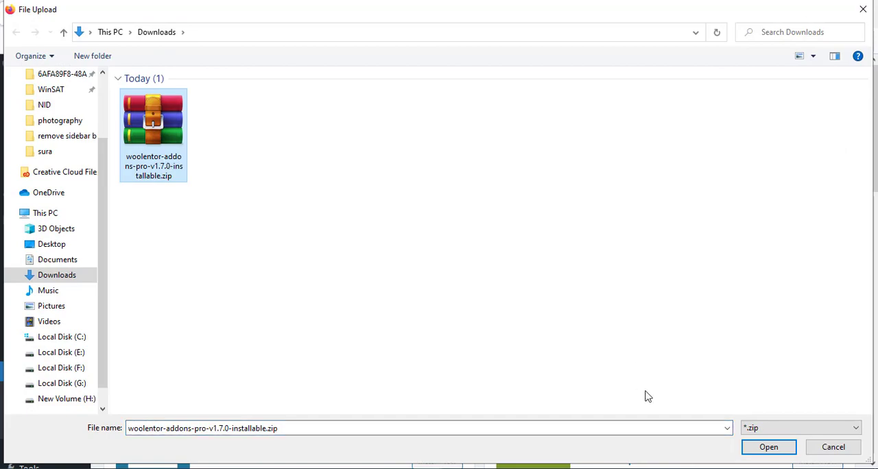
click(763, 447)
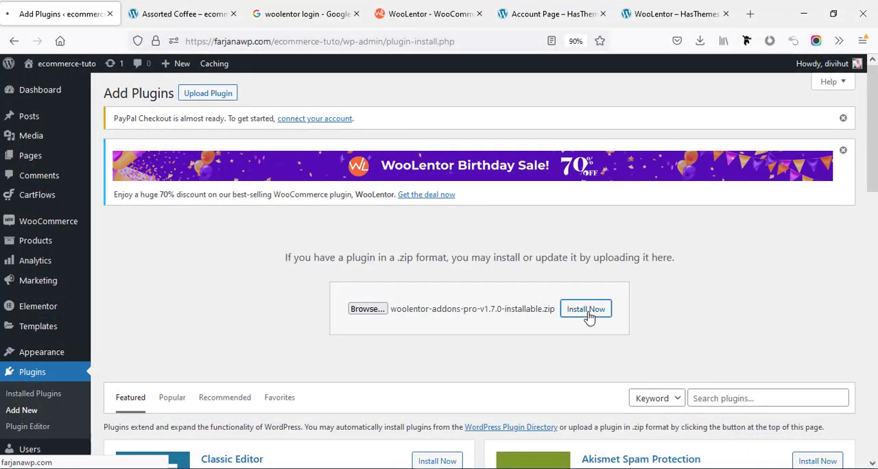
click(586, 309)
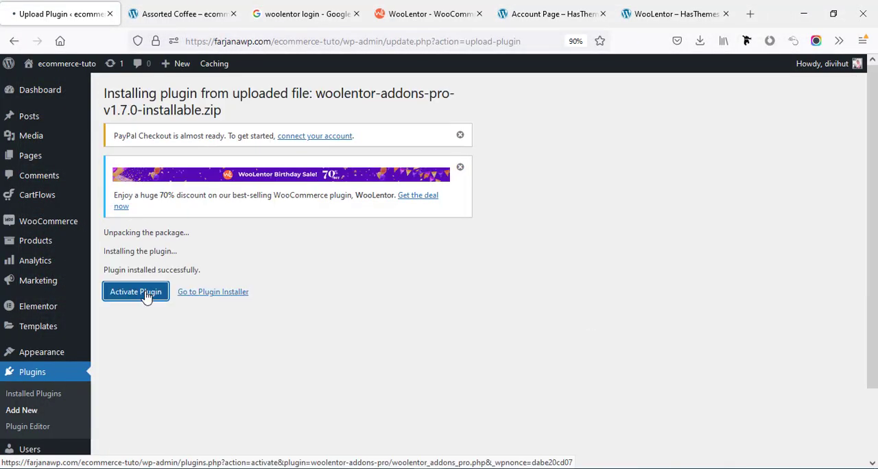
click(136, 293)
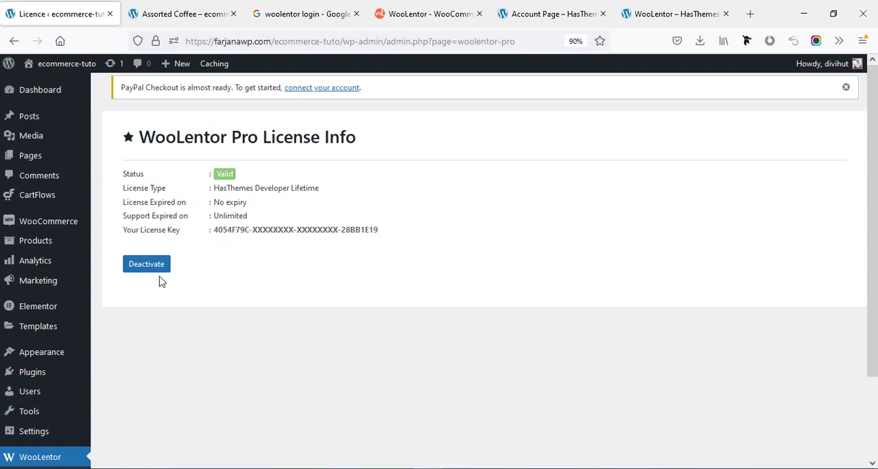
Open WooLentor's Template Library from the WooLentor Pro licence page.
scroll(151, 363, down, 3)
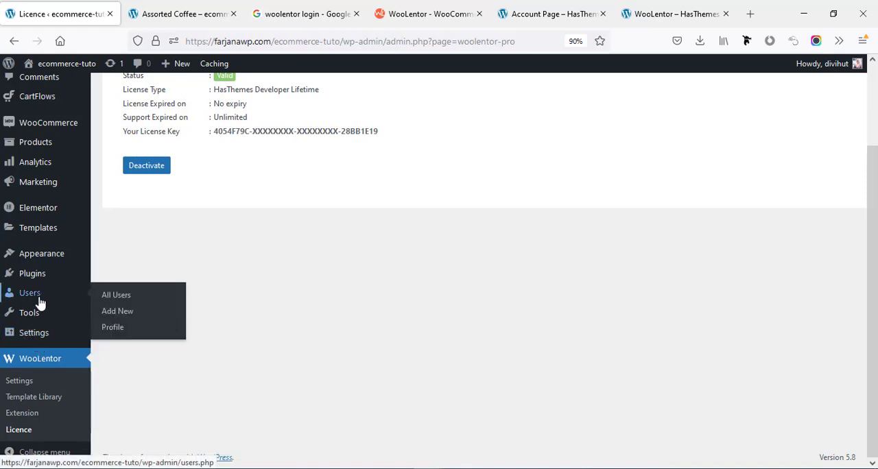
click(30, 397)
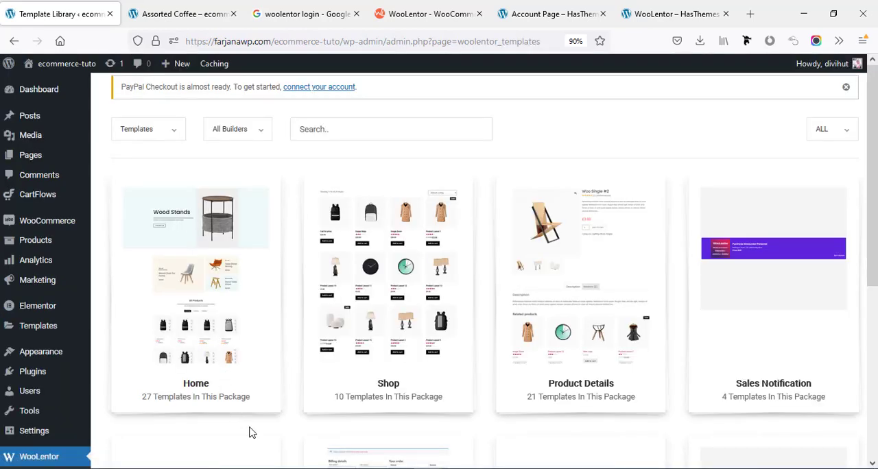
Open the Shop package in the template library and import Shop Page Style Two into the library.
scroll(286, 428, down, 2)
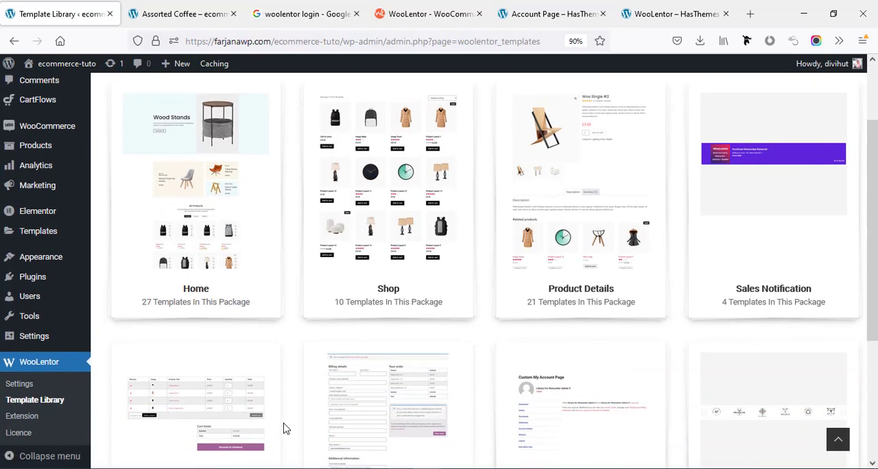
click(374, 305)
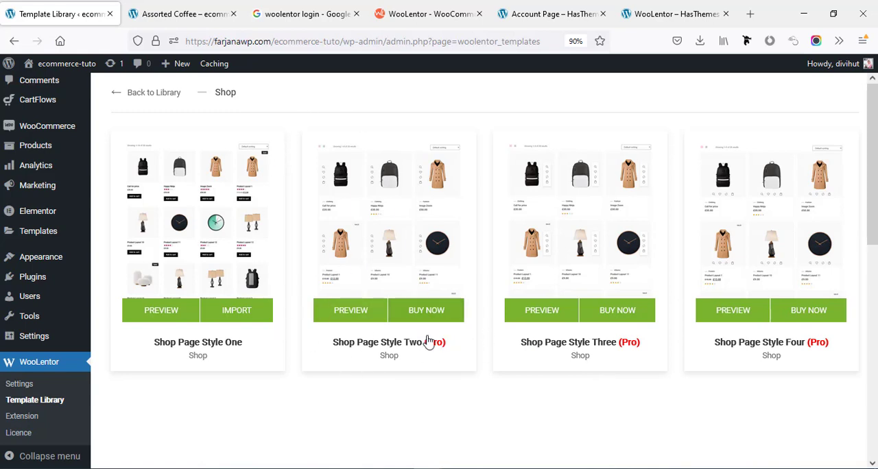
right_click(292, 96)
click(375, 110)
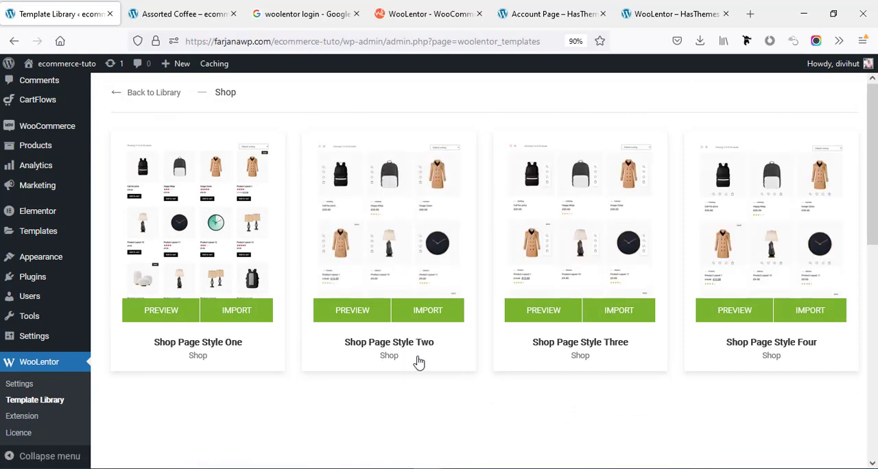
scroll(869, 302, down, 3)
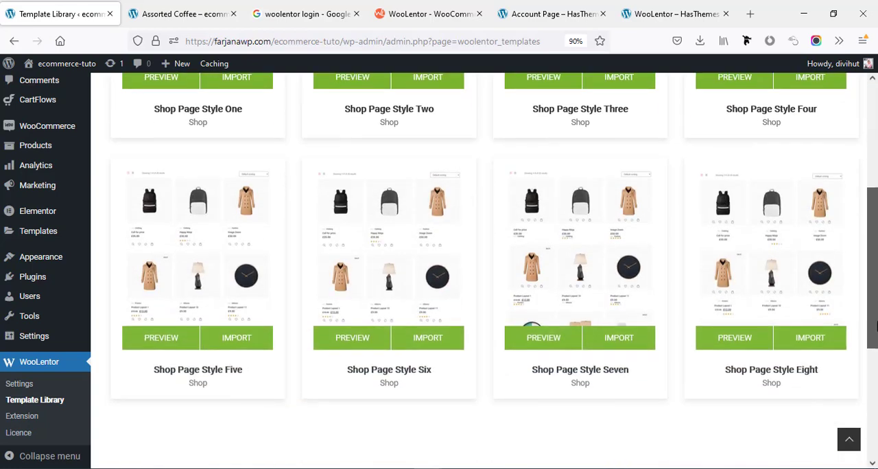
drag(873, 324, 876, 205)
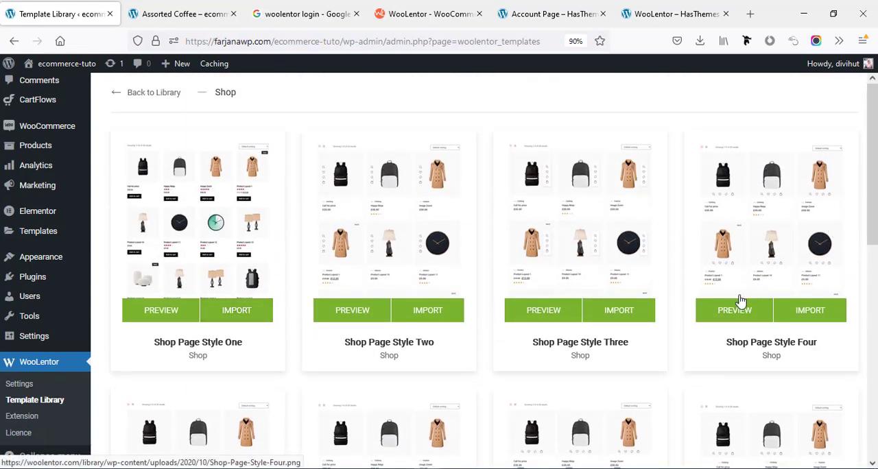
click(430, 312)
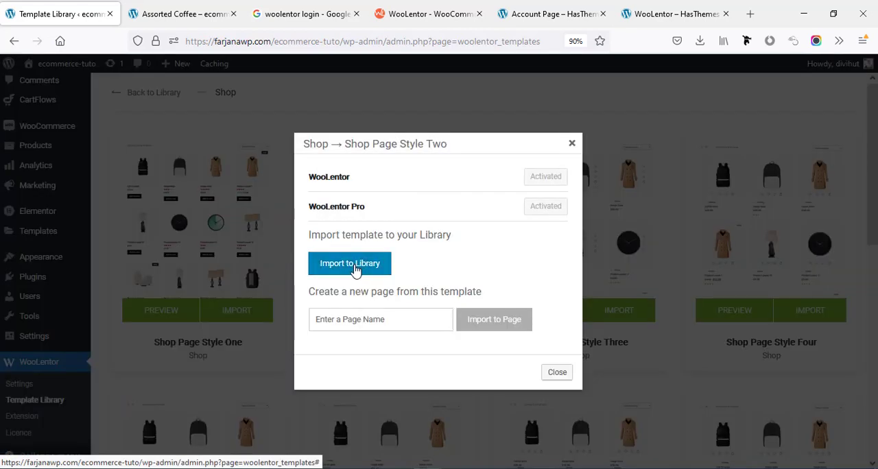
click(351, 264)
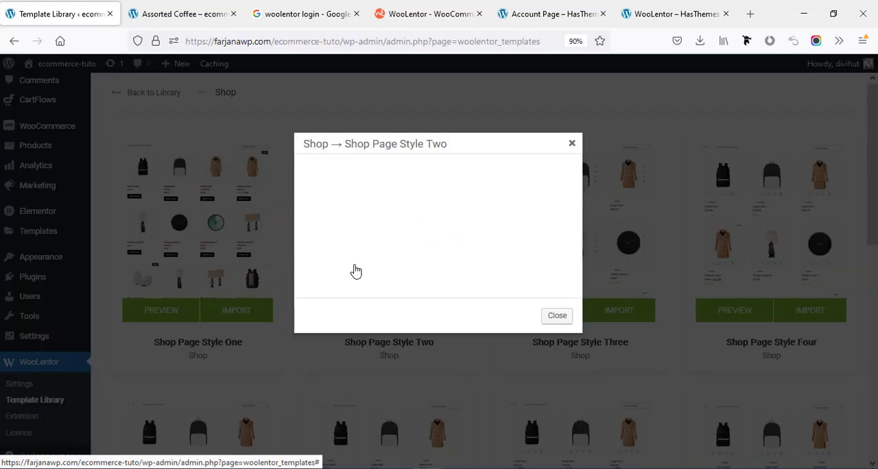
click(571, 144)
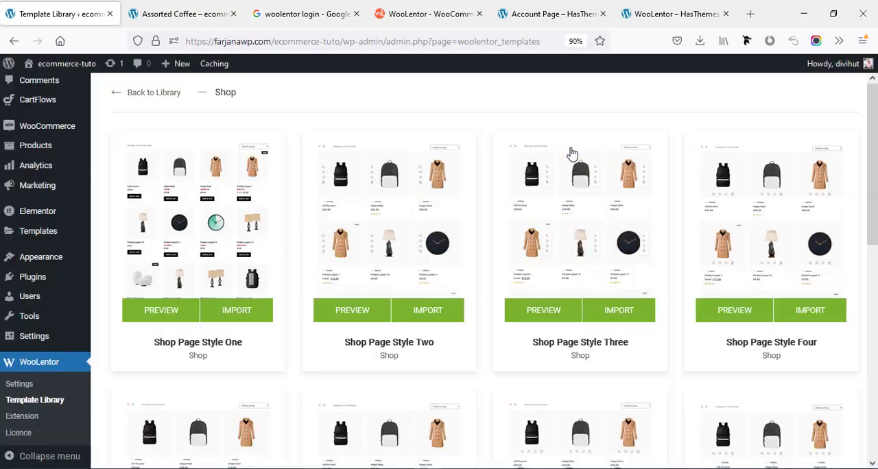
Return to the library overview, open the Cart package and import its Cart Page template into the library.
click(151, 92)
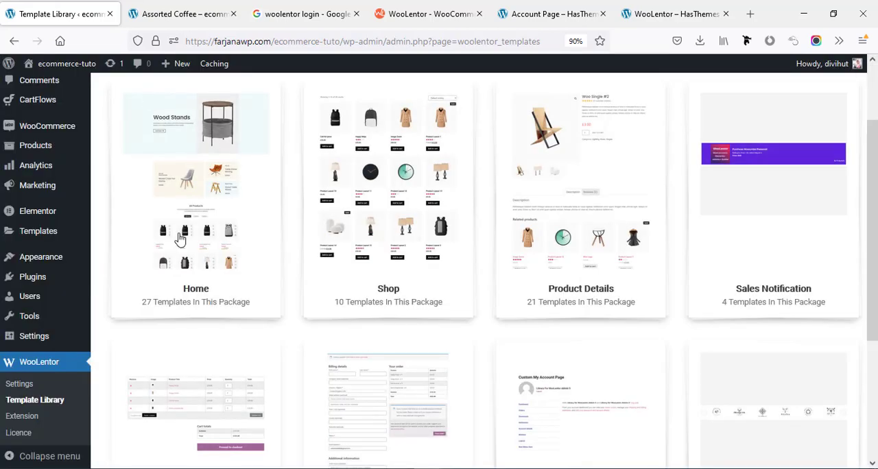
scroll(177, 239, down, 3)
scroll(183, 241, down, 3)
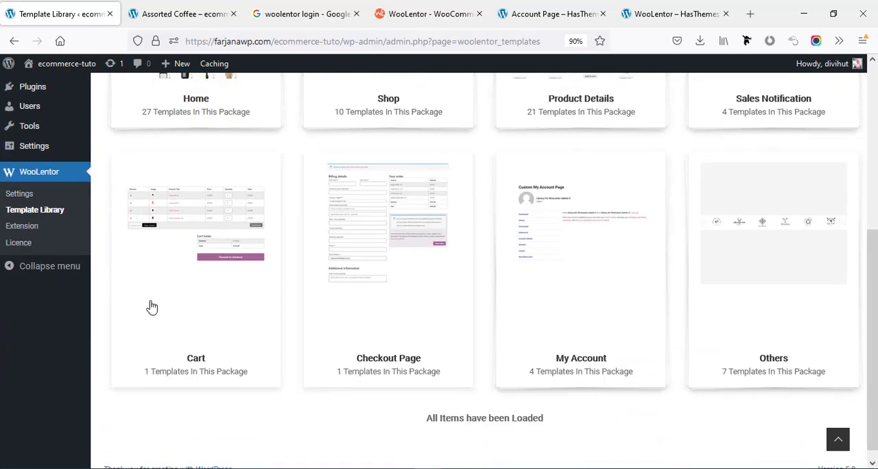
click(190, 245)
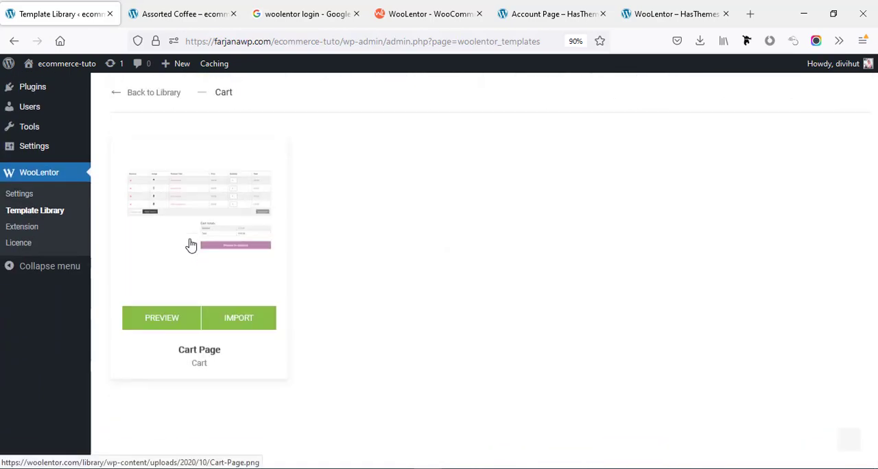
click(237, 317)
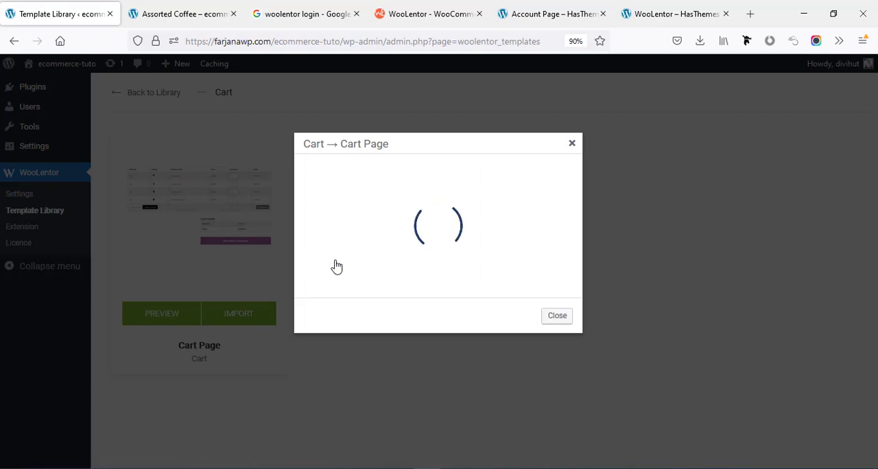
click(572, 143)
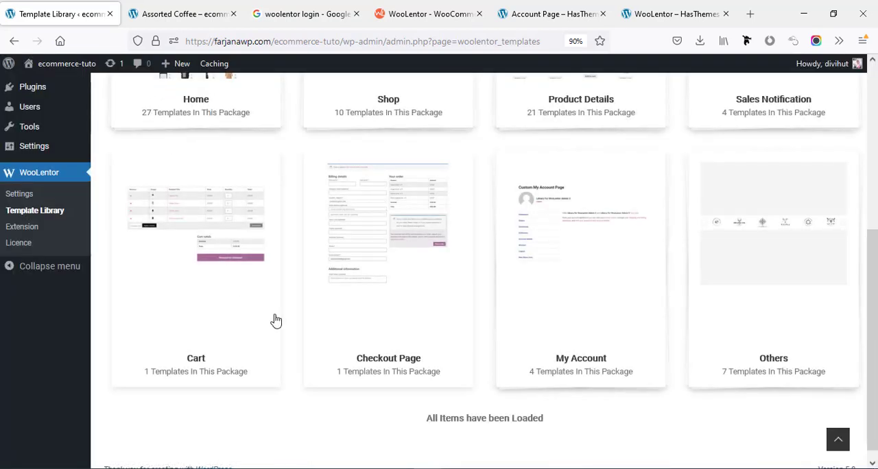
Import the Checkout Page template into the library from its package and return to the library overview.
click(394, 359)
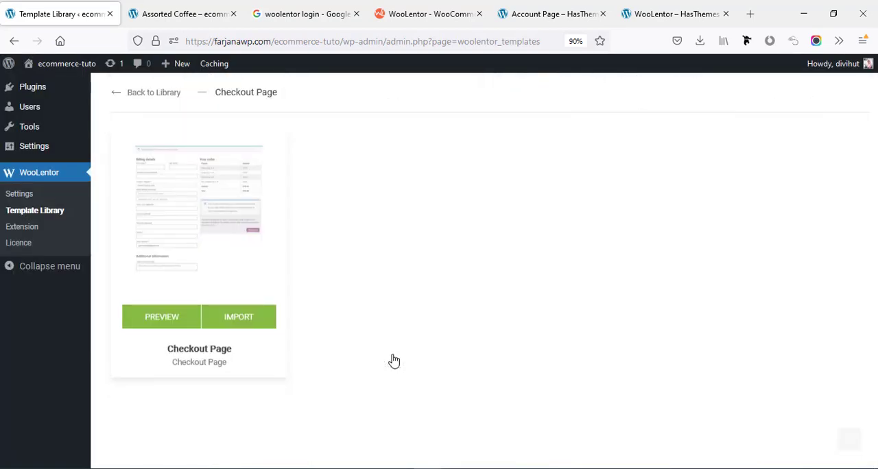
click(240, 312)
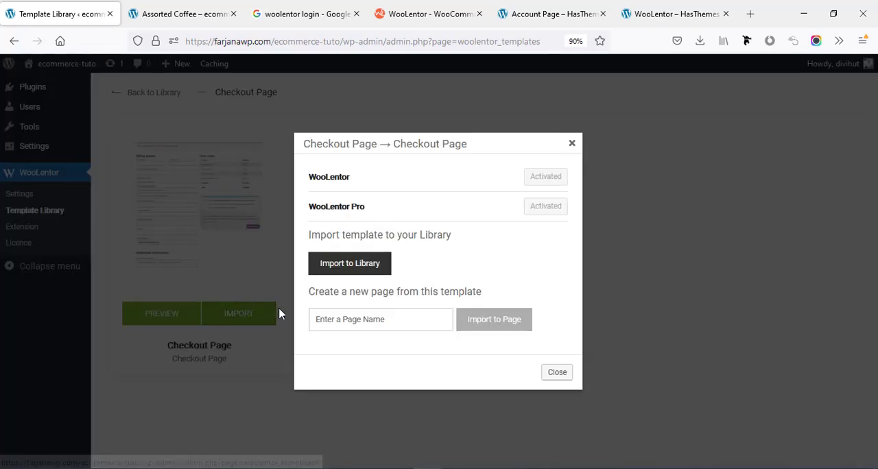
click(343, 265)
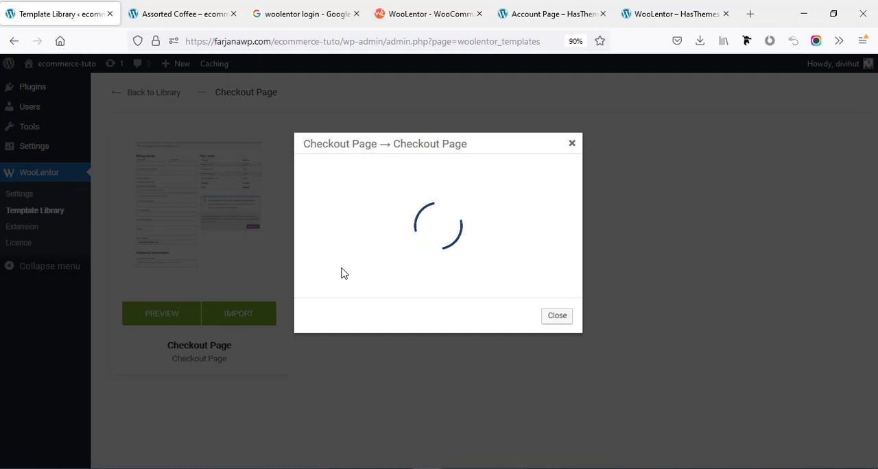
click(571, 146)
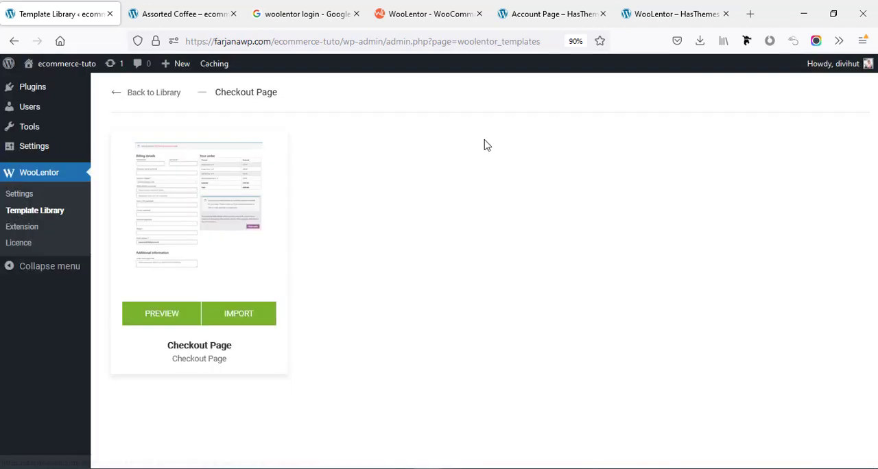
click(157, 97)
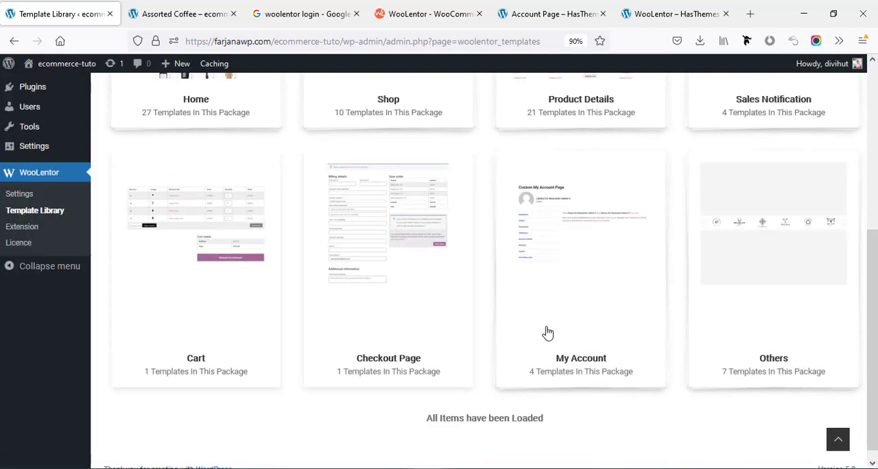
In WooLentor's settings, set the Product Shop Page Template to Shop -> Shop Page Style Two (page).
scroll(559, 336, up, 2)
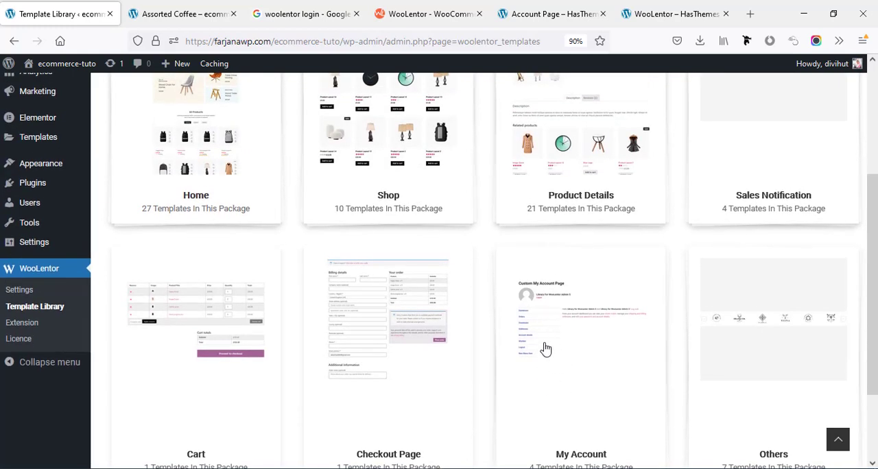
scroll(645, 333, down, 1)
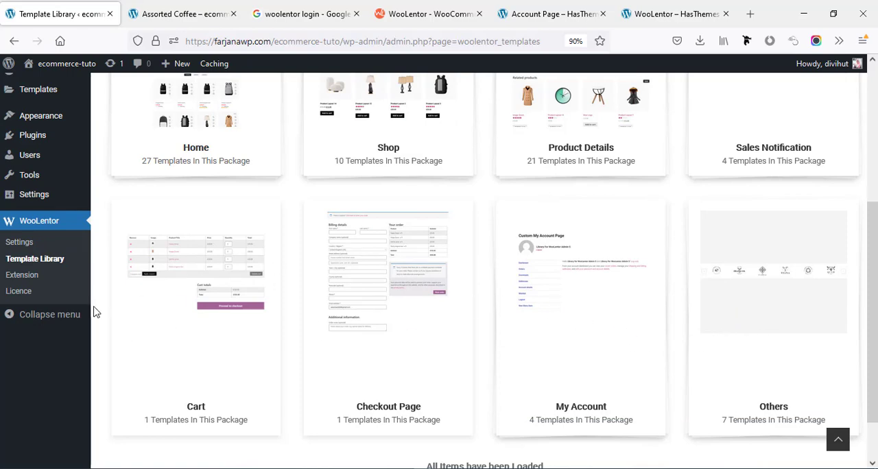
scroll(75, 288, up, 2)
scroll(51, 267, down, 1)
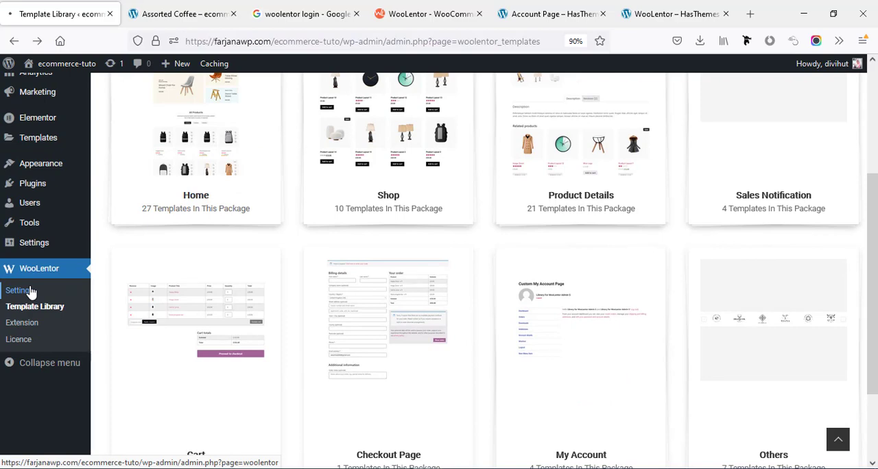
click(30, 291)
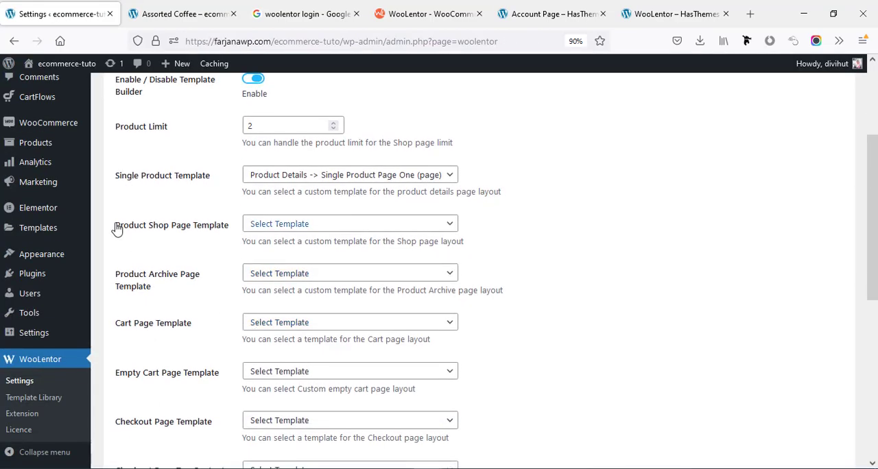
click(267, 227)
click(266, 310)
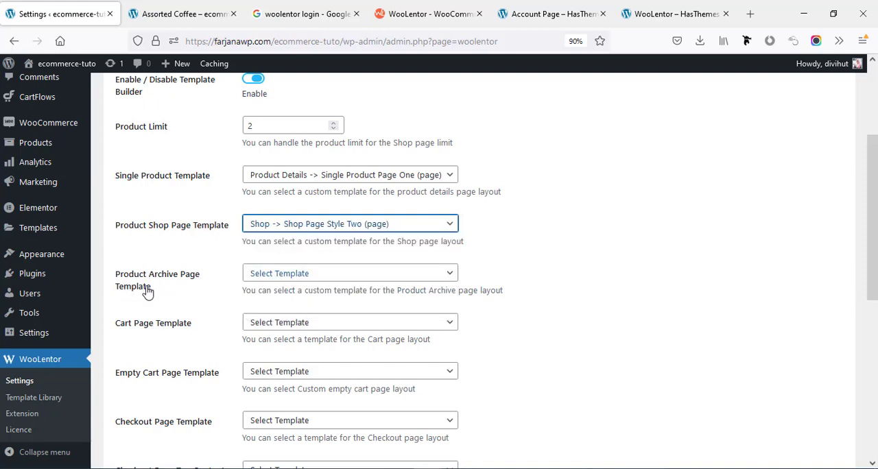
click(288, 273)
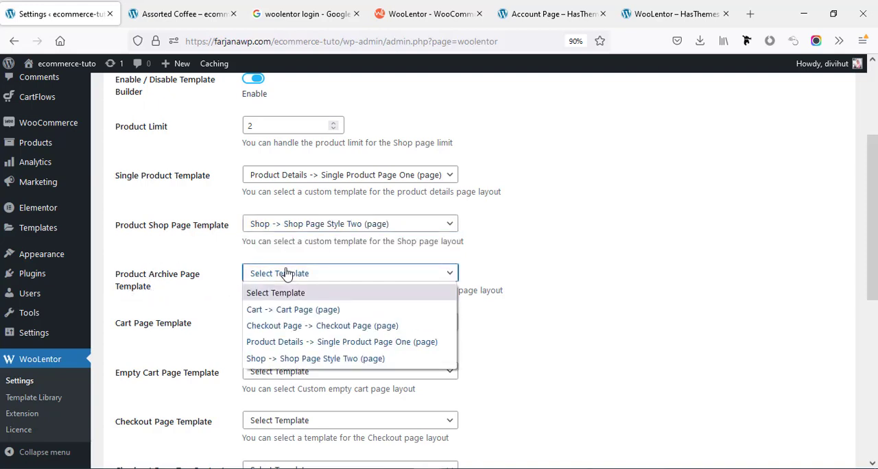
click(141, 333)
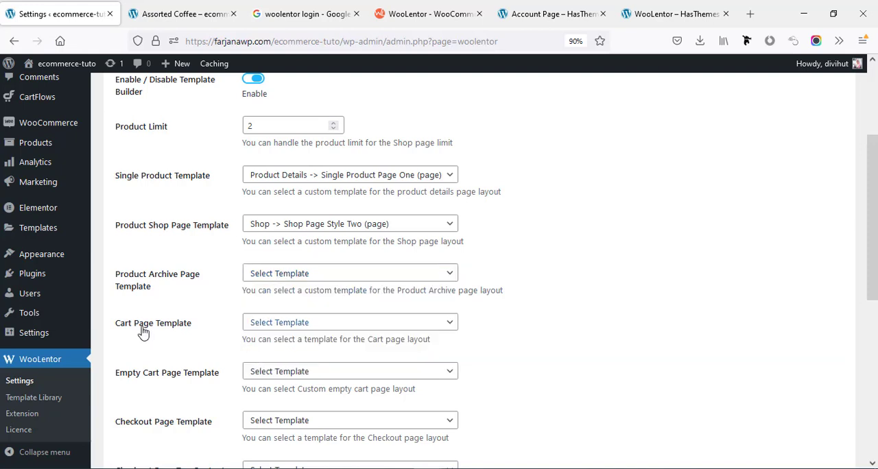
Set the Cart Page Template to Cart -> Cart Page (page) and the Checkout Page Template to Checkout Page -> Checkout Page (page).
click(251, 322)
click(288, 358)
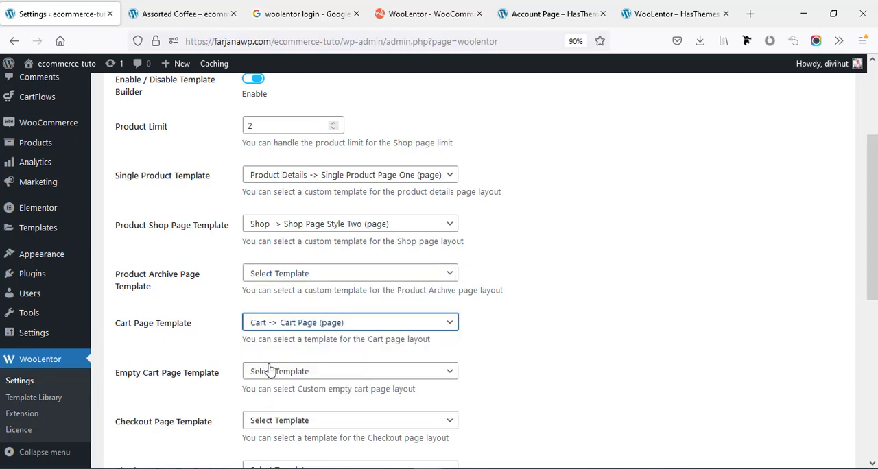
scroll(132, 230, down, 3)
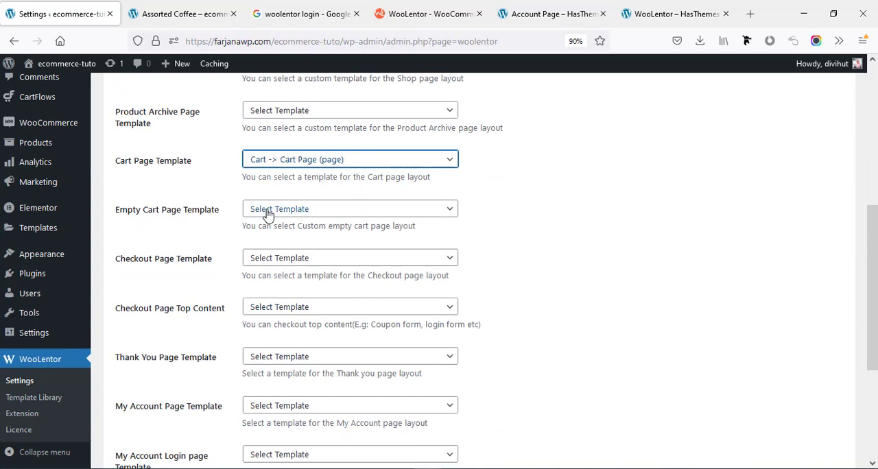
click(262, 267)
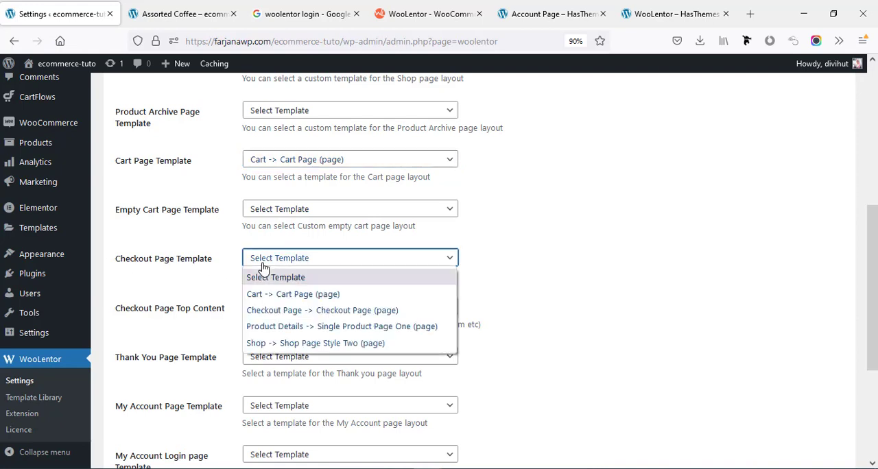
click(264, 314)
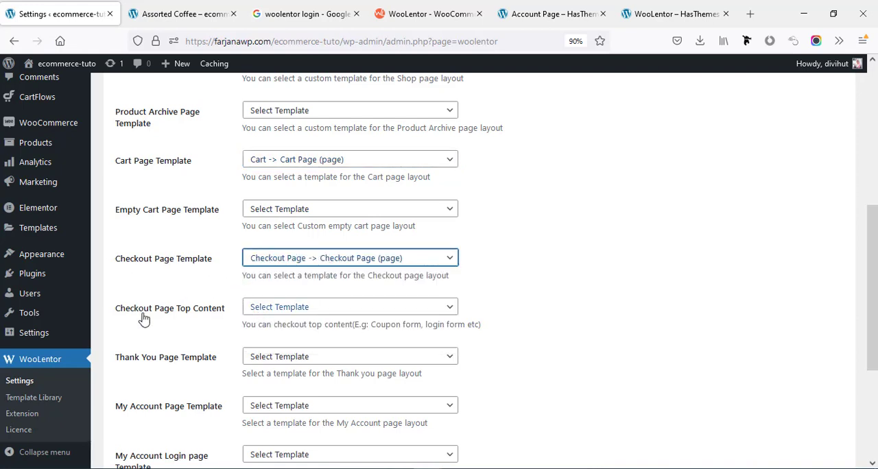
Save the changed WooCommerce Template settings.
scroll(143, 317, down, 2)
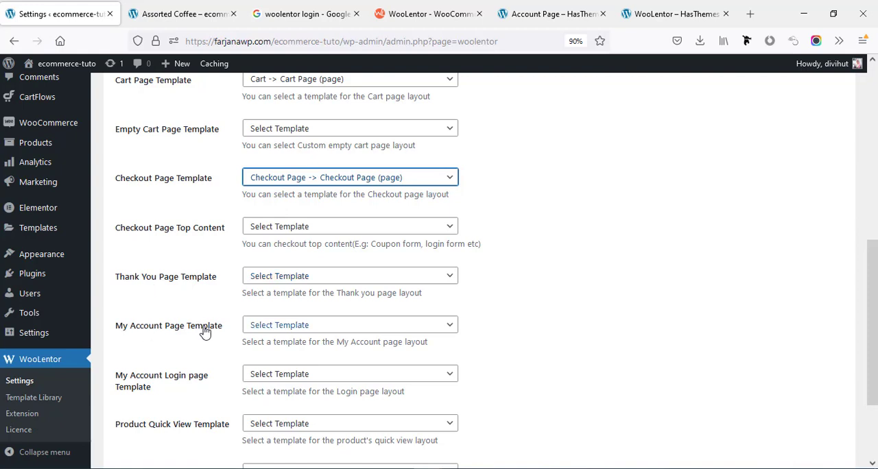
scroll(167, 402, down, 2)
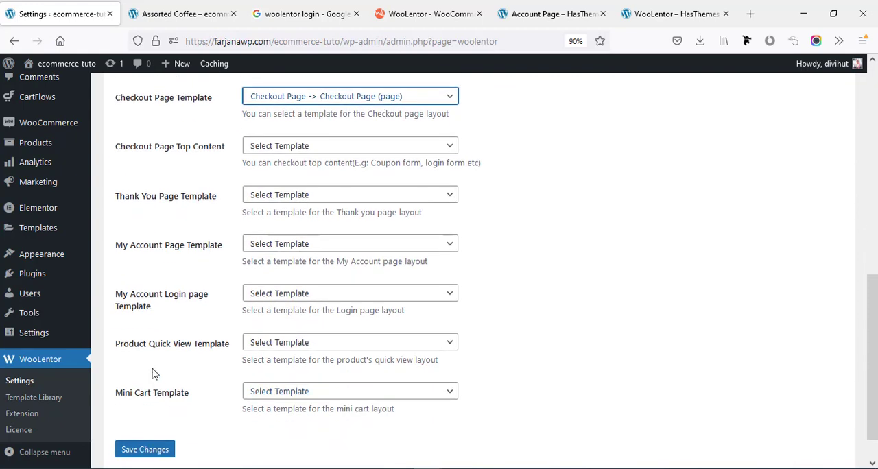
scroll(175, 404, down, 1)
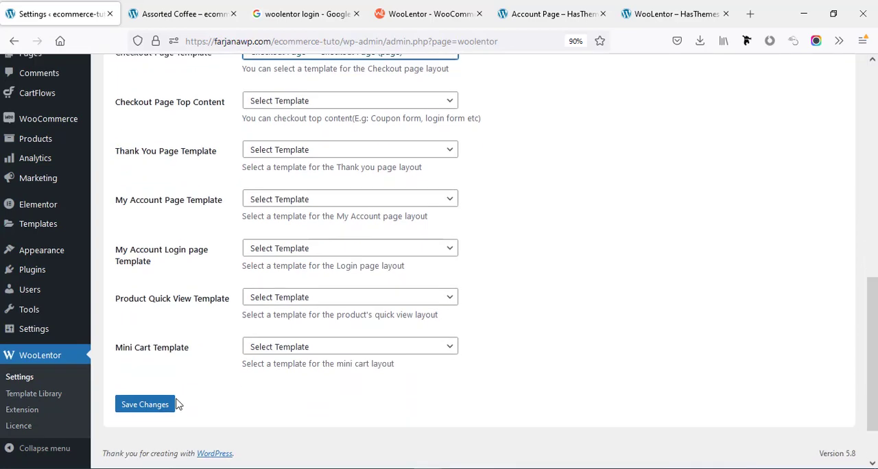
click(139, 417)
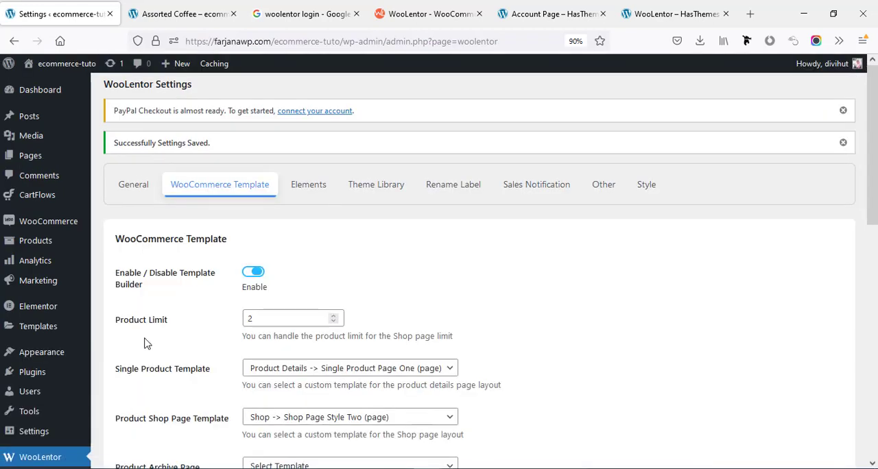
Open the saved Shop -> Shop Page Style Two template for editing in Elementor.
mouse_move(69, 356)
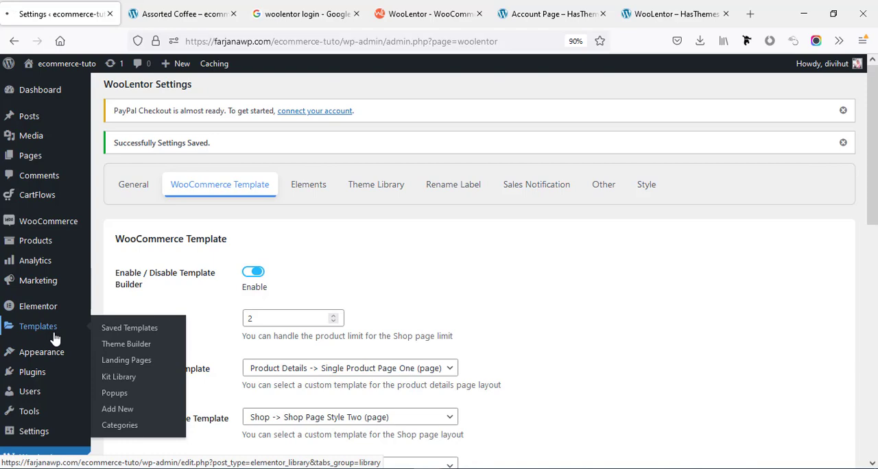
click(55, 338)
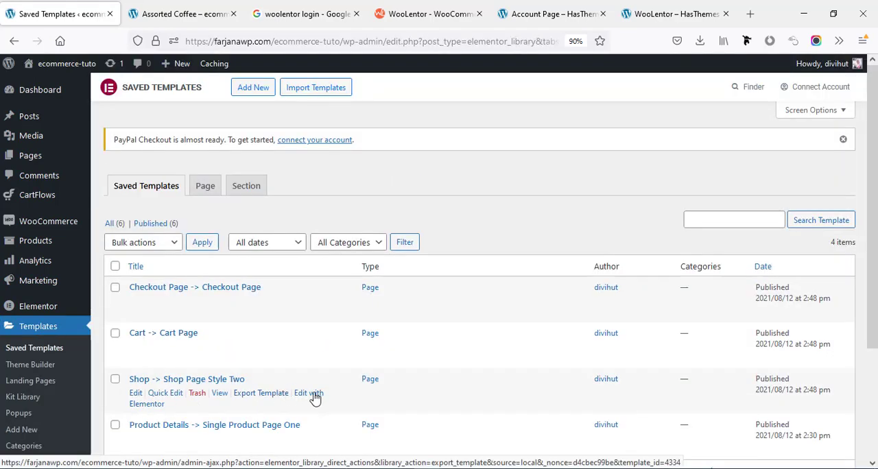
click(304, 399)
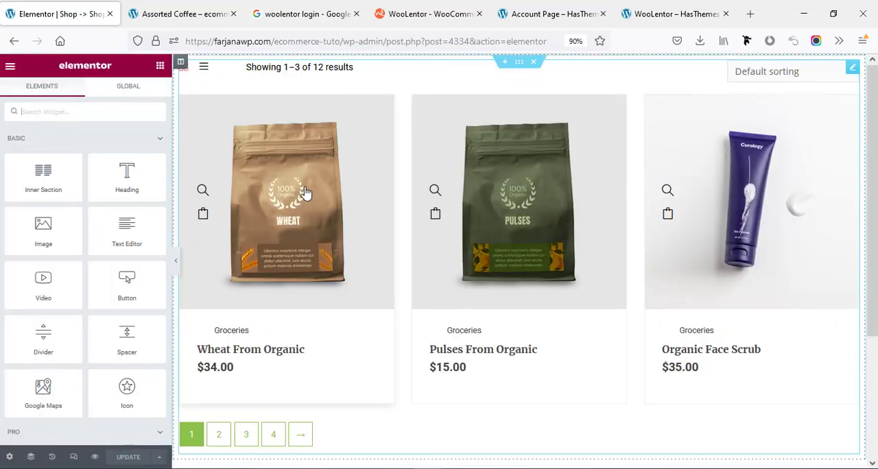
Set the shop template's page layout to Theme in its page settings.
click(9, 457)
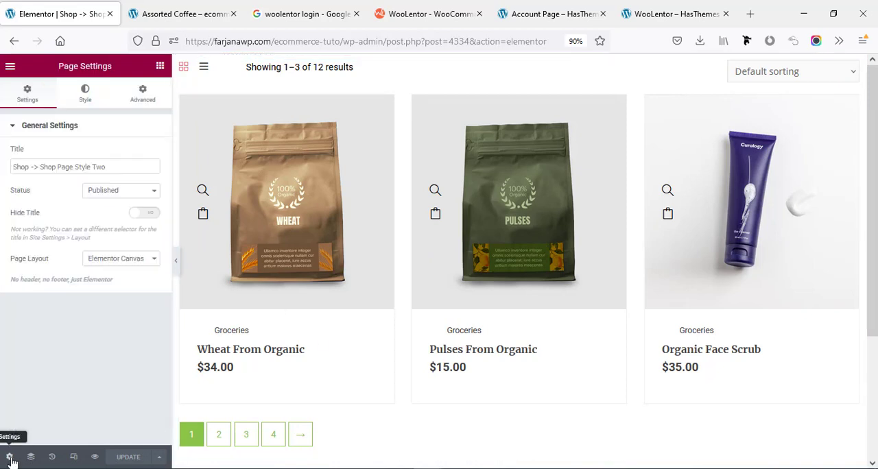
click(122, 258)
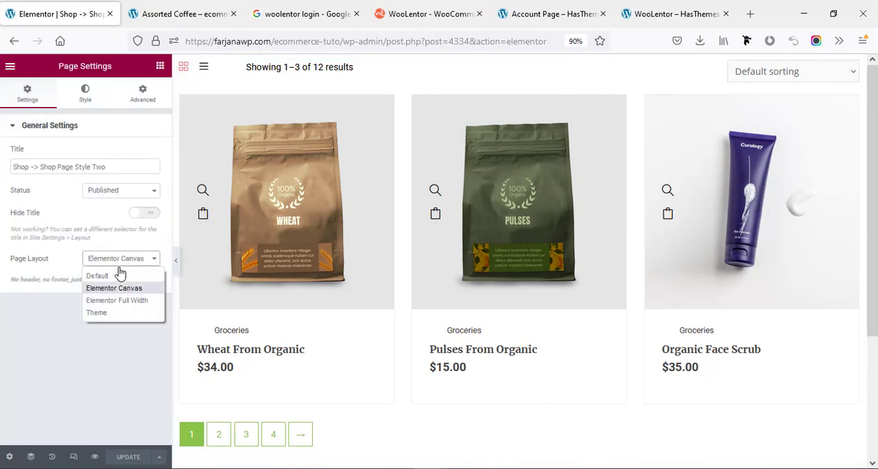
click(98, 313)
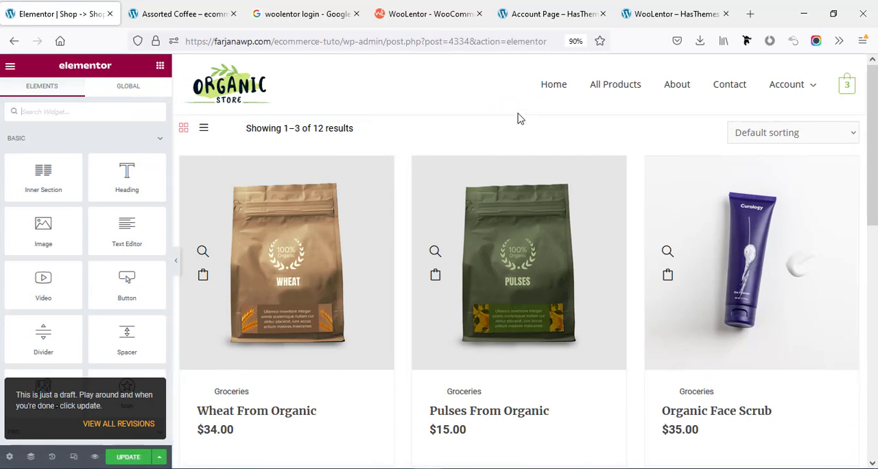
Unlink the product section's padding values and set its top and bottom padding to 50 px.
mouse_move(521, 120)
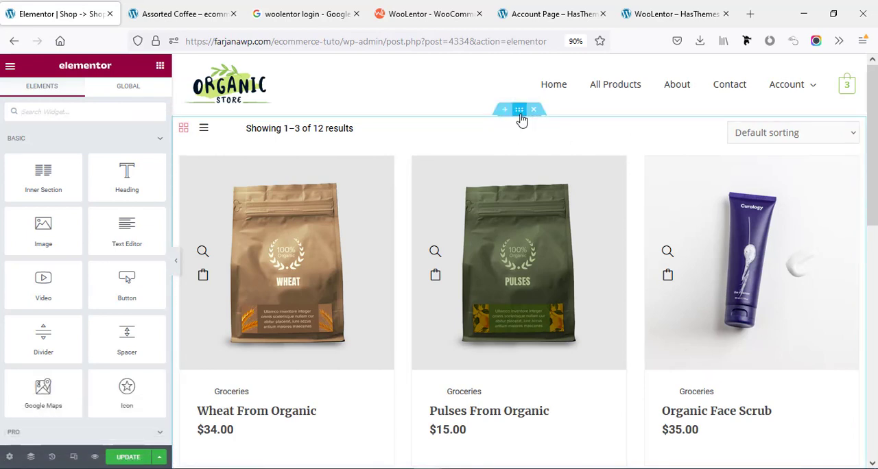
click(520, 115)
click(144, 95)
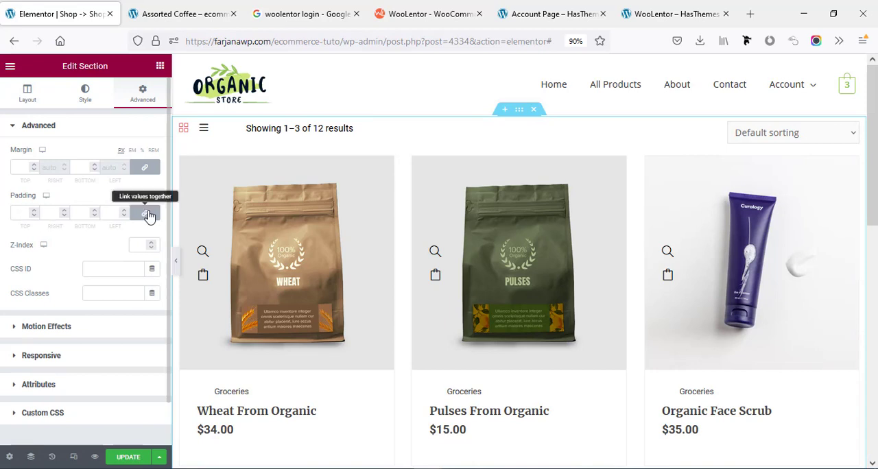
click(147, 214)
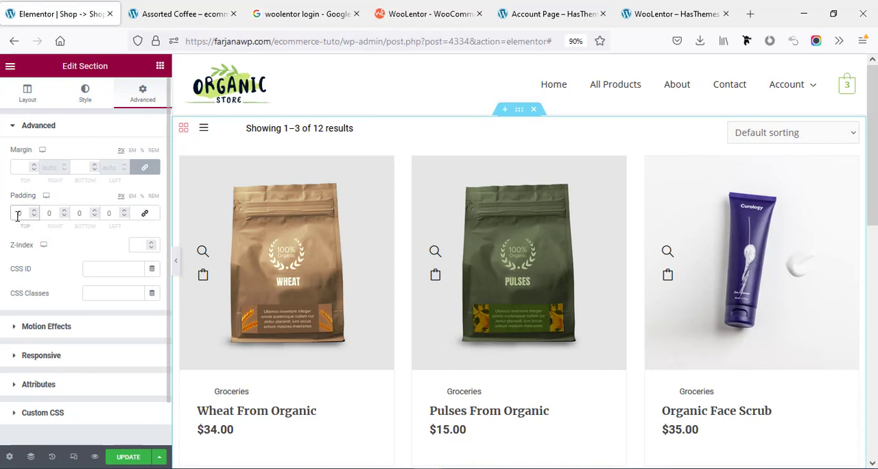
text(5)
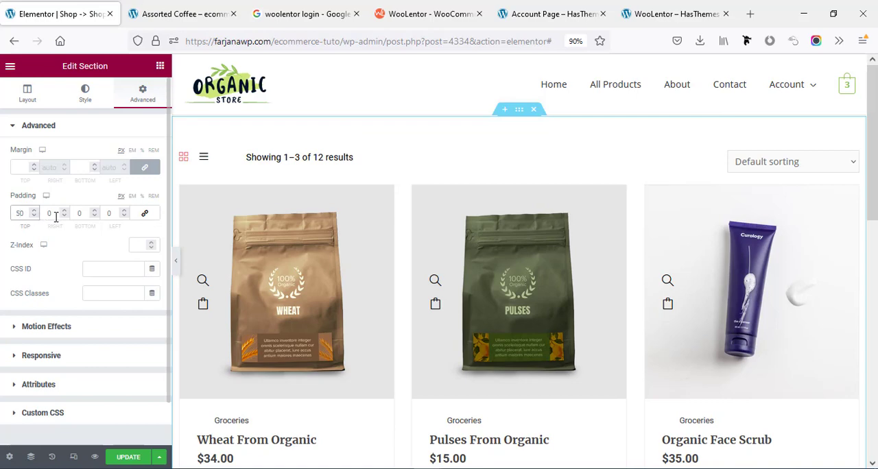
click(84, 213)
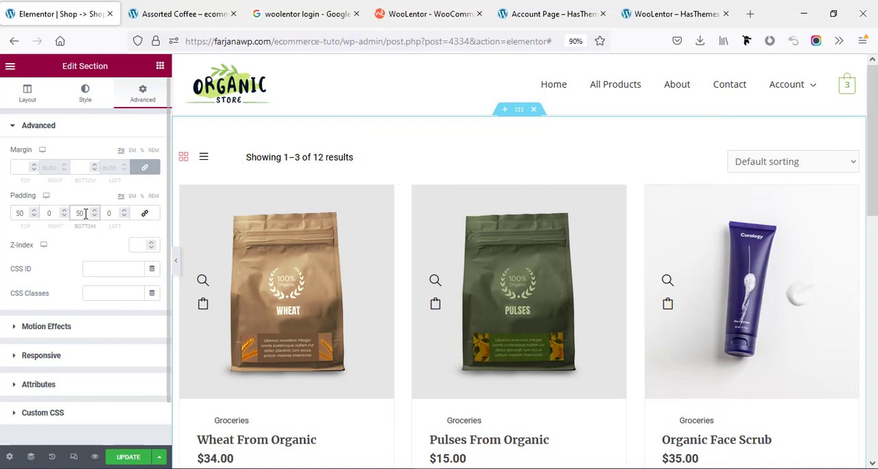
text(5)
scroll(351, 290, down, 5)
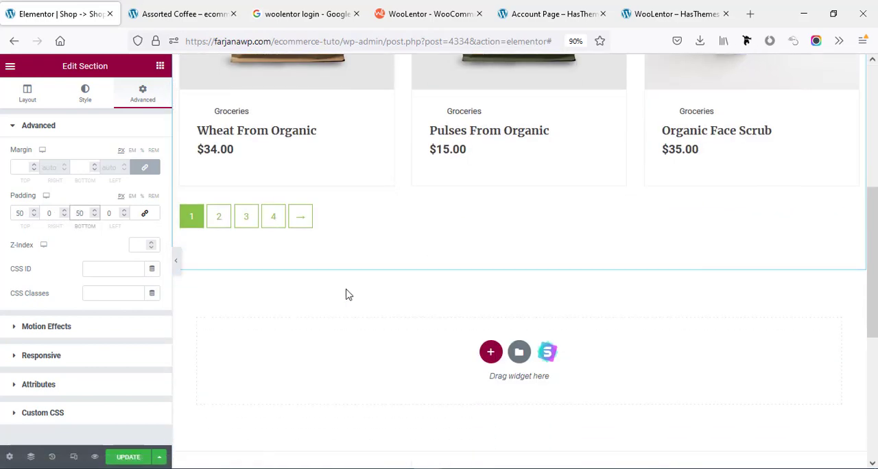
scroll(345, 292, up, 3)
scroll(346, 295, up, 1)
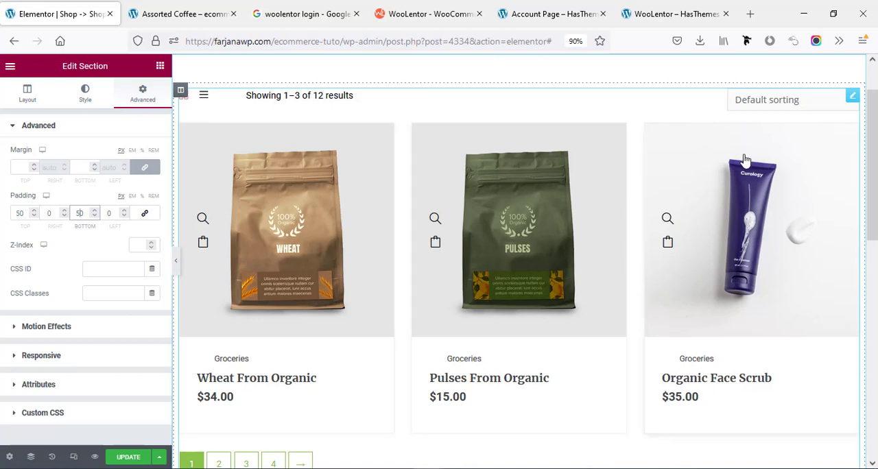
Open the Product Archive Layout widget's settings, try the Current Theme Style product layout, and return to Universal Style.
click(852, 97)
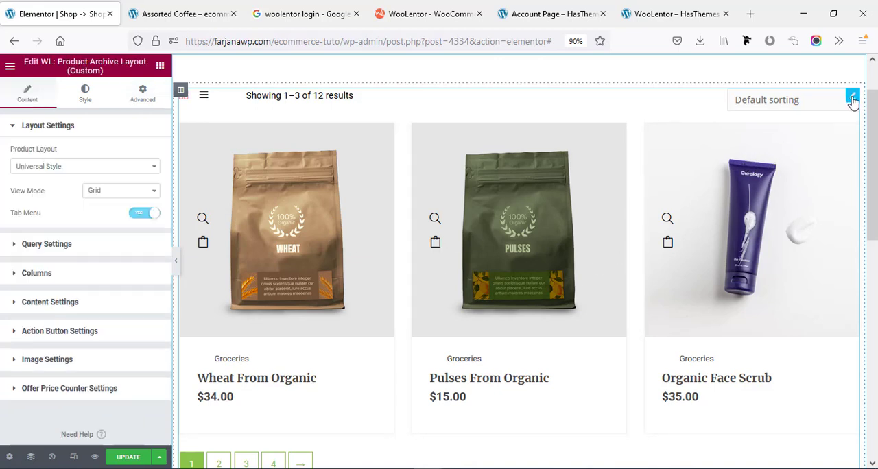
click(43, 169)
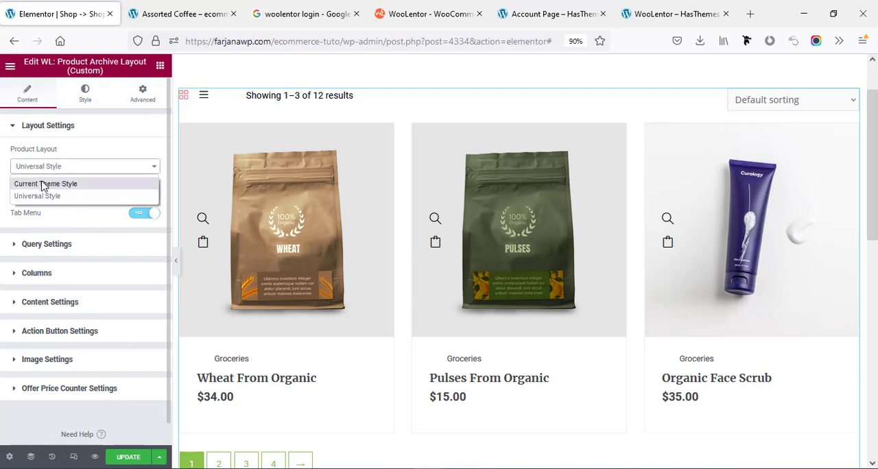
click(54, 185)
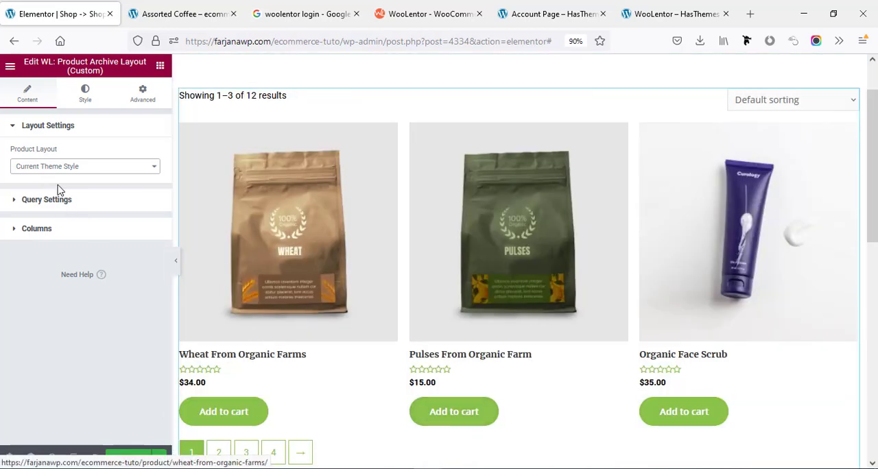
click(59, 168)
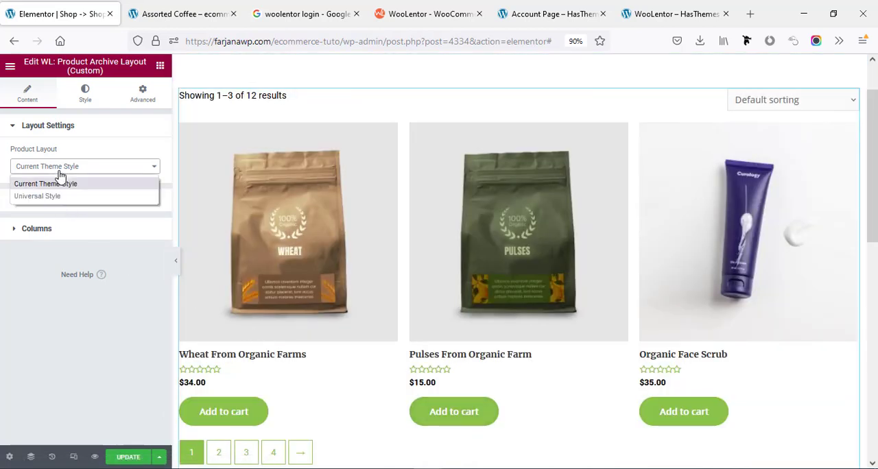
click(72, 197)
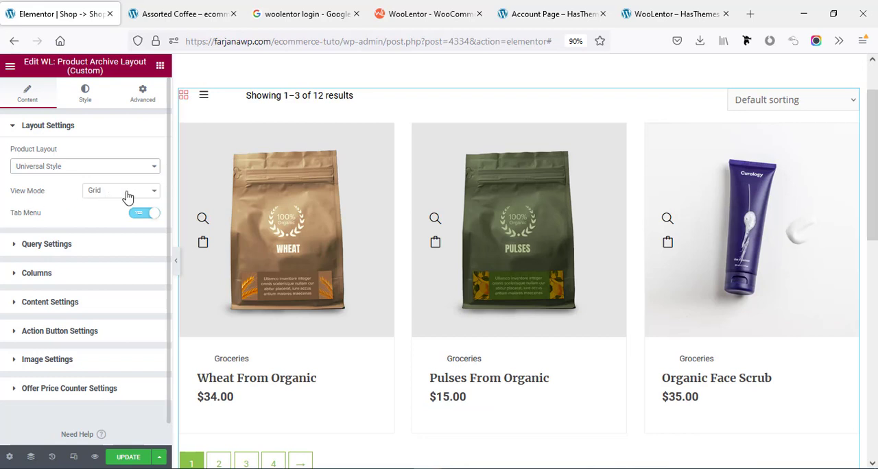
Try the List view mode for the product archive, check the page, and switch back to Grid.
click(124, 195)
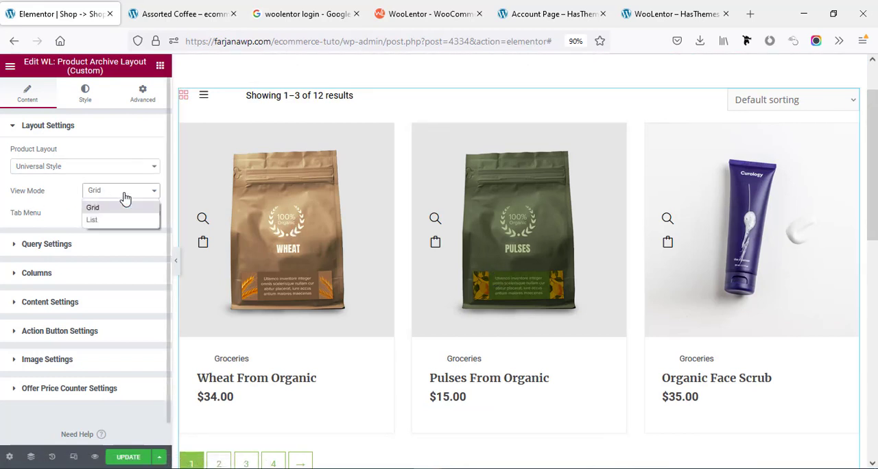
click(92, 220)
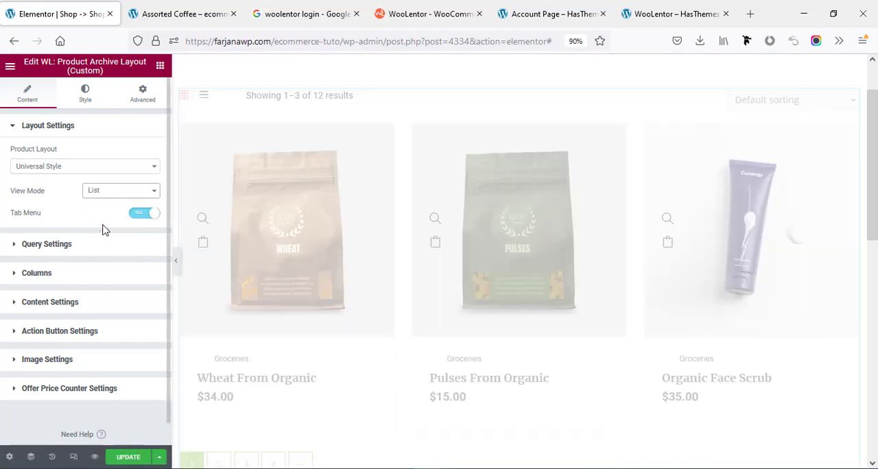
scroll(363, 304, down, 8)
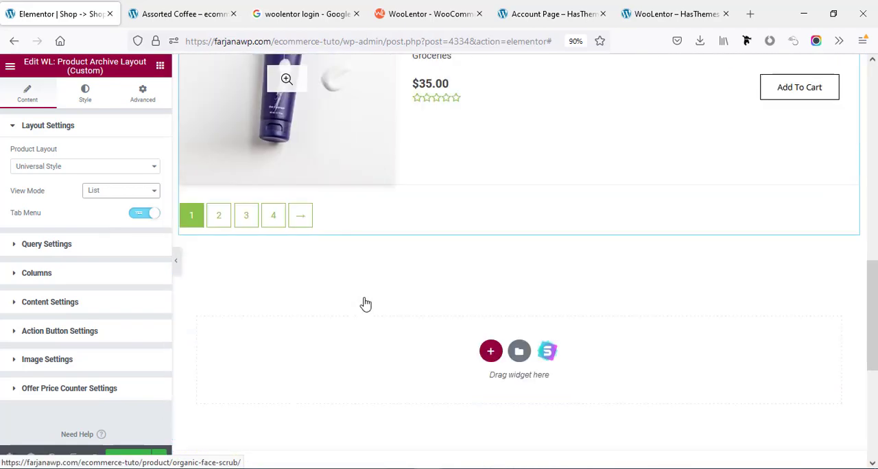
scroll(364, 303, up, 10)
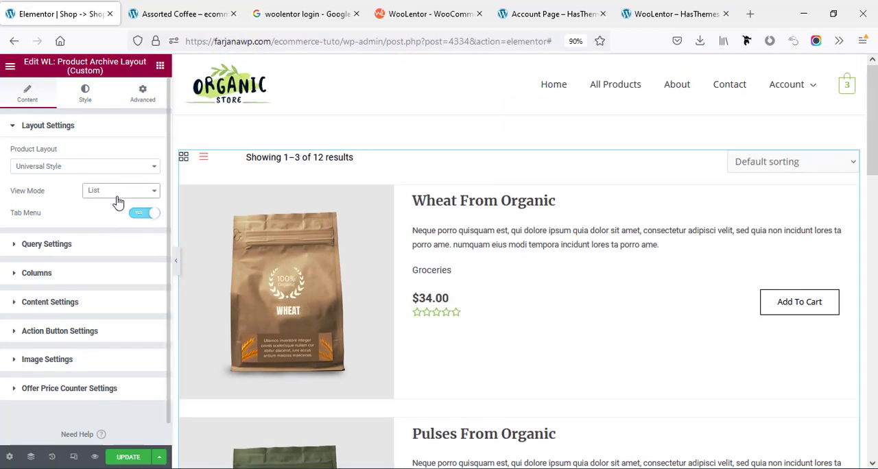
click(115, 195)
click(93, 208)
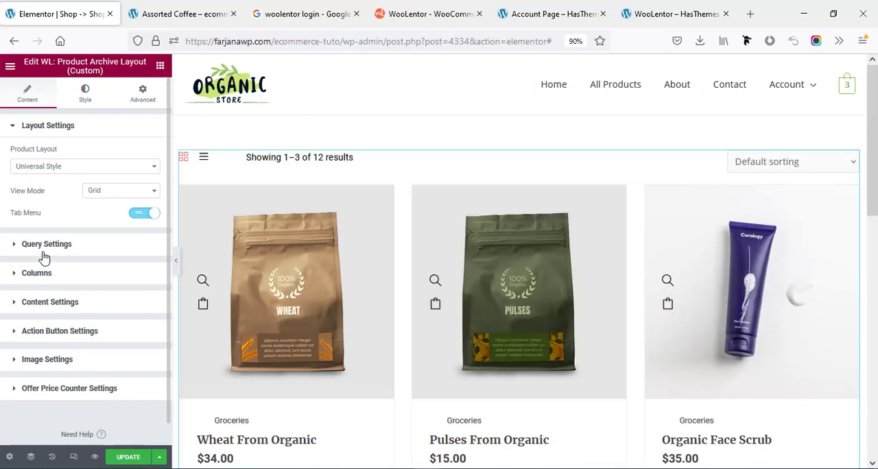
Review the product type choices in the archive's query settings and set the product limit to 9.
click(43, 245)
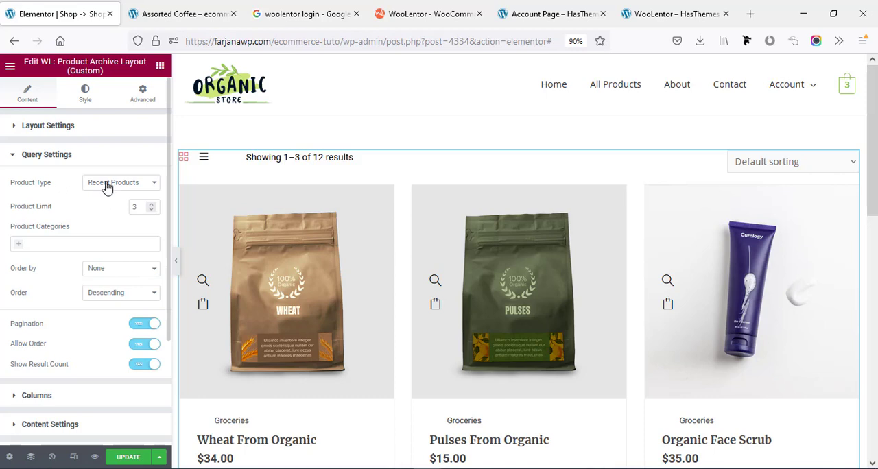
click(94, 185)
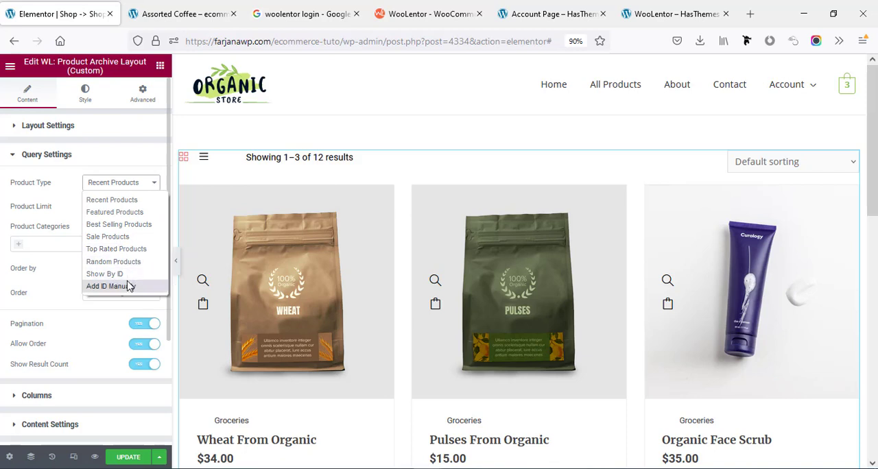
click(64, 205)
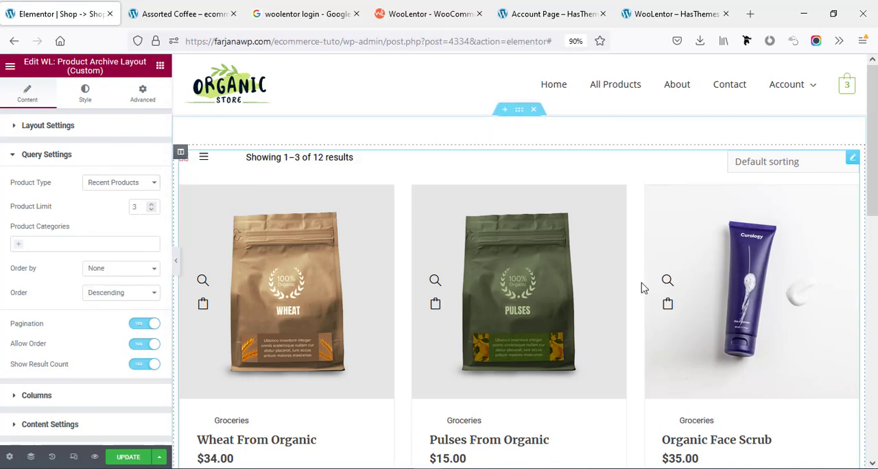
scroll(439, 297, down, 3)
scroll(441, 296, up, 3)
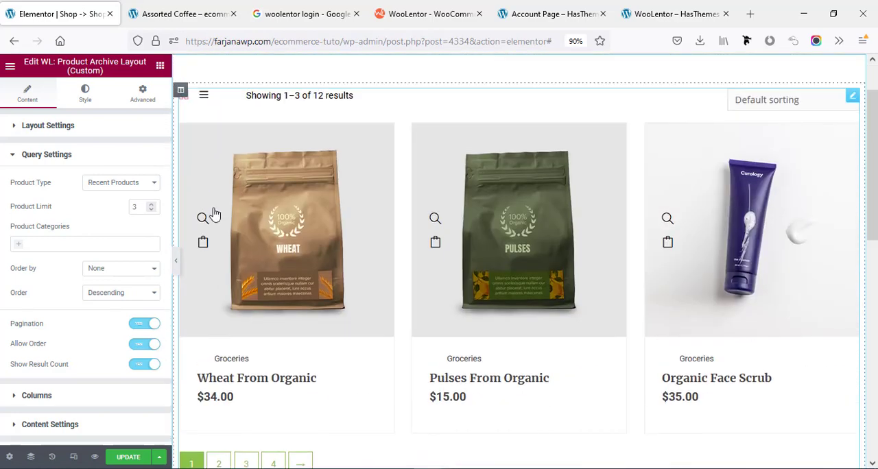
text(9)
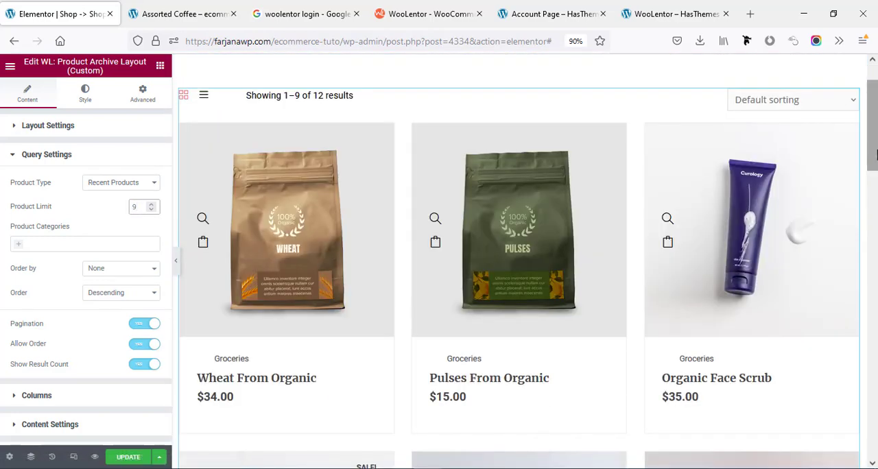
scroll(869, 191, down, 5)
scroll(869, 206, down, 8)
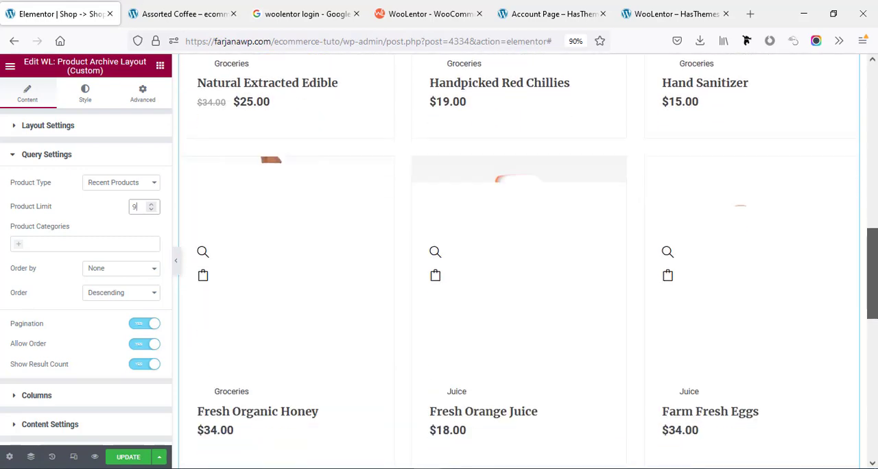
scroll(519, 206, down, 2)
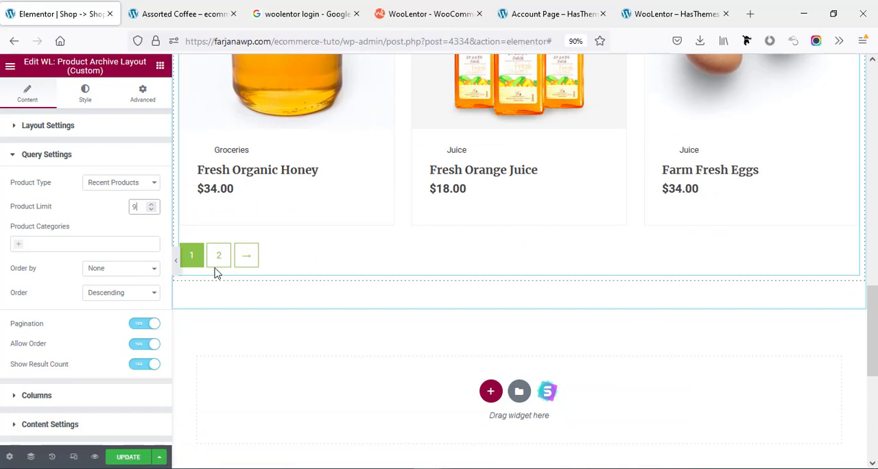
Try a two-column layout for the product archive, check the page, and set the columns back to Three.
scroll(26, 178, down, 3)
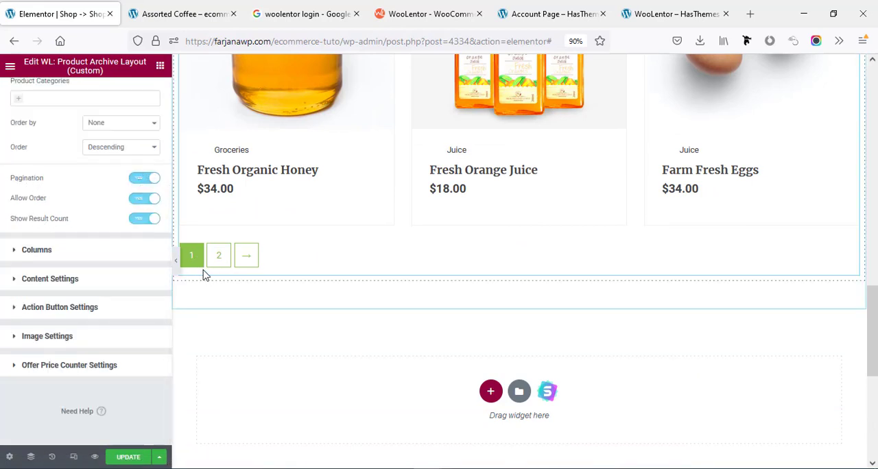
click(111, 250)
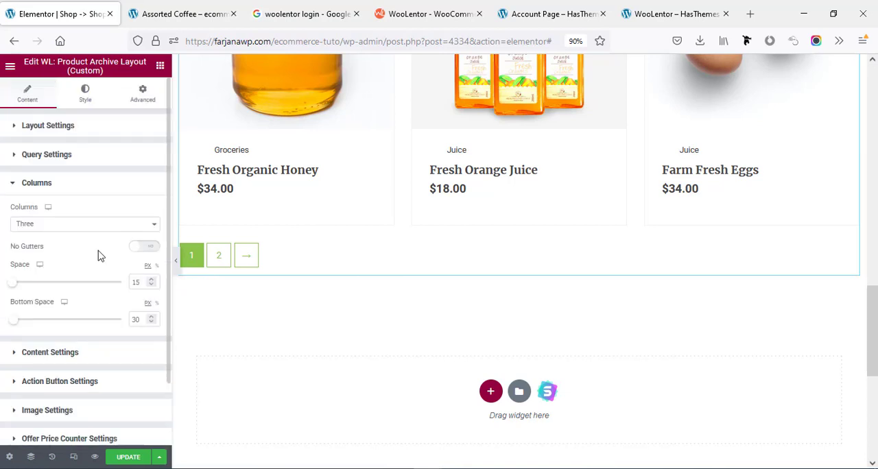
click(107, 228)
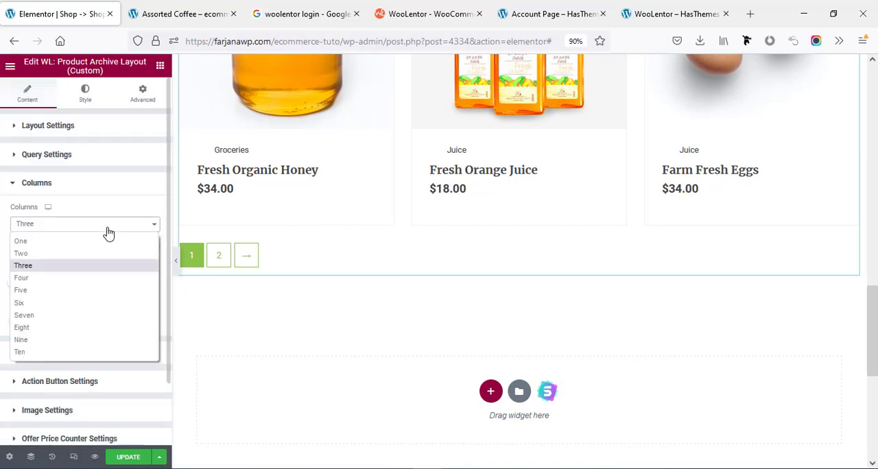
click(67, 255)
scroll(308, 257, up, 10)
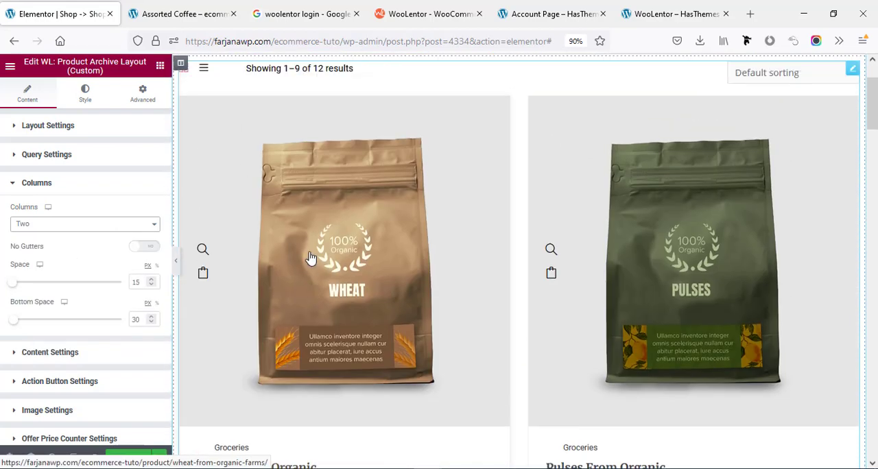
scroll(310, 257, up, 2)
click(74, 235)
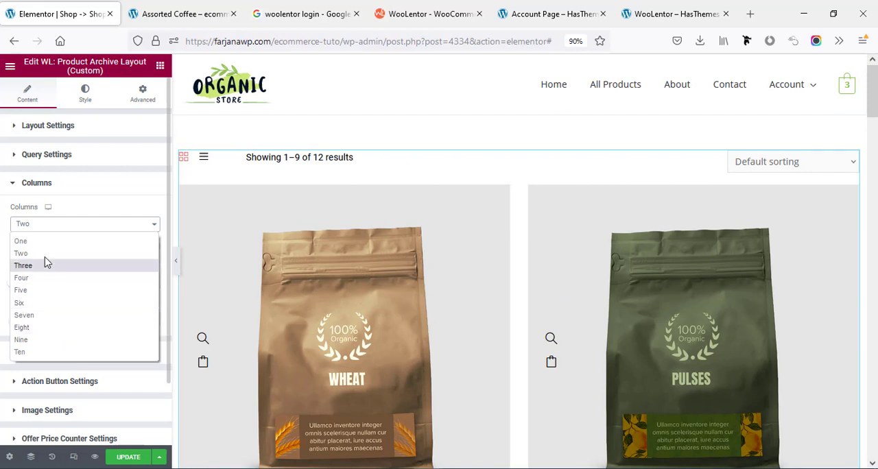
click(45, 274)
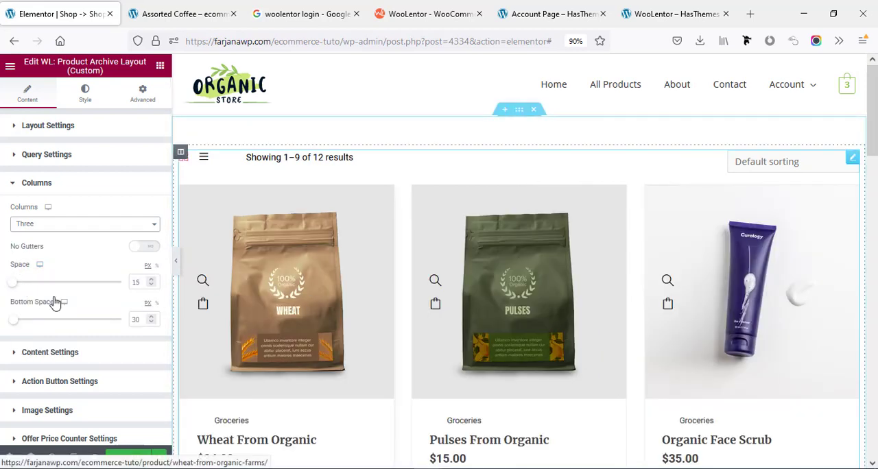
Set the space between the product columns to 10 px.
mouse_move(14, 284)
mouse_down()
mouse_move(40, 293)
mouse_move(4, 293)
mouse_move(13, 291)
mouse_up()
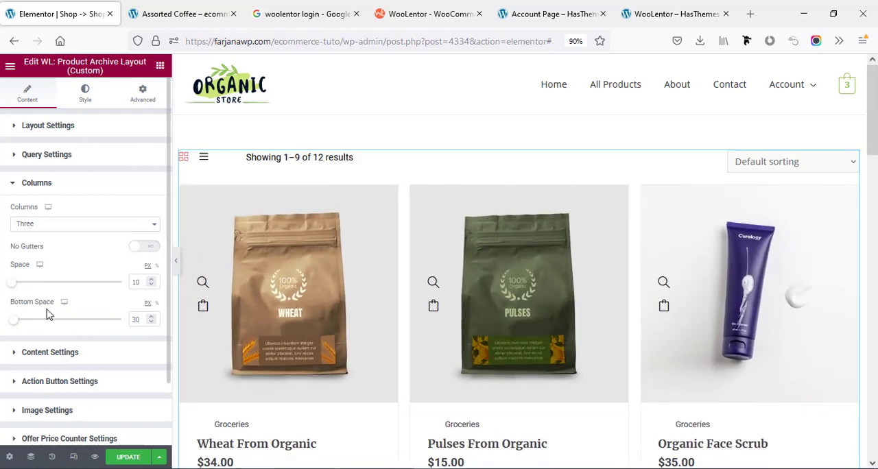
scroll(268, 315, down, 3)
scroll(53, 294, down, 2)
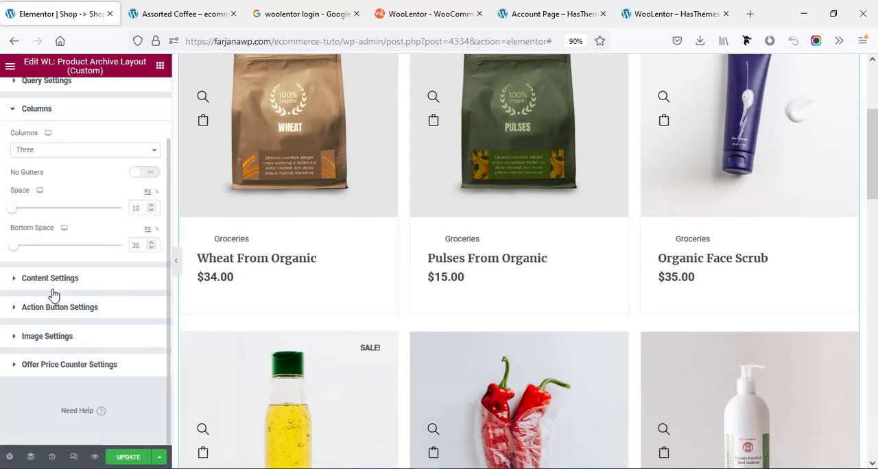
Try Style Two and Style Three for the product content and apply Style Four.
click(59, 288)
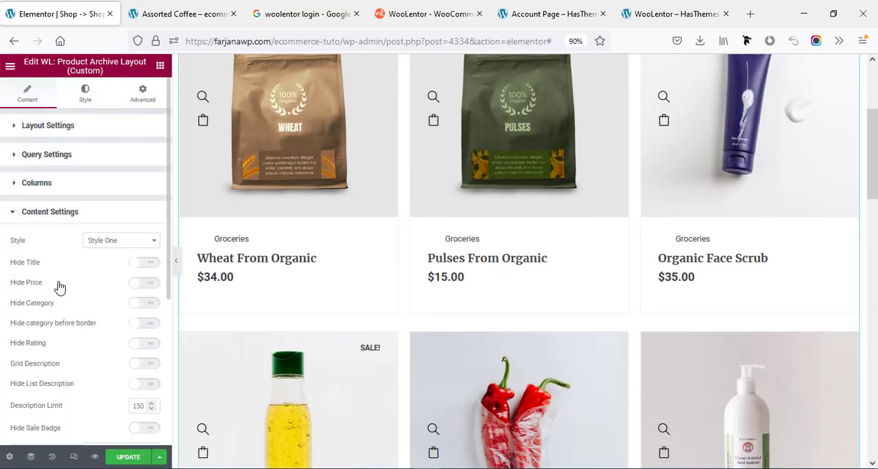
click(96, 244)
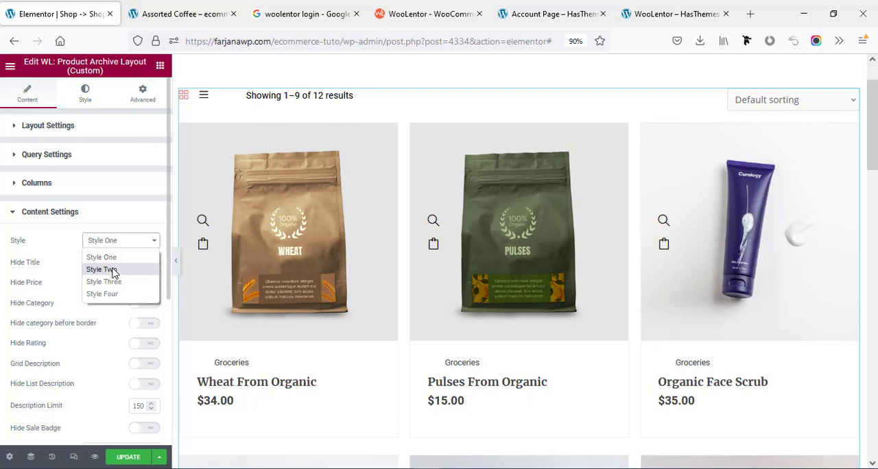
click(112, 269)
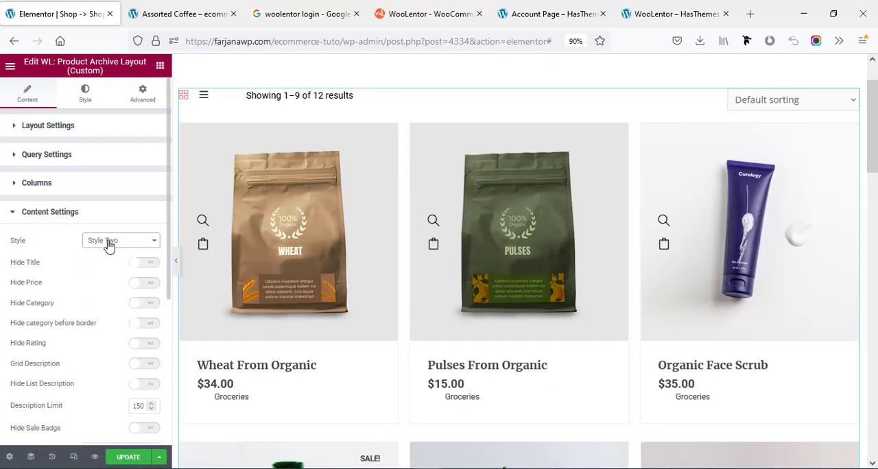
click(108, 245)
click(118, 292)
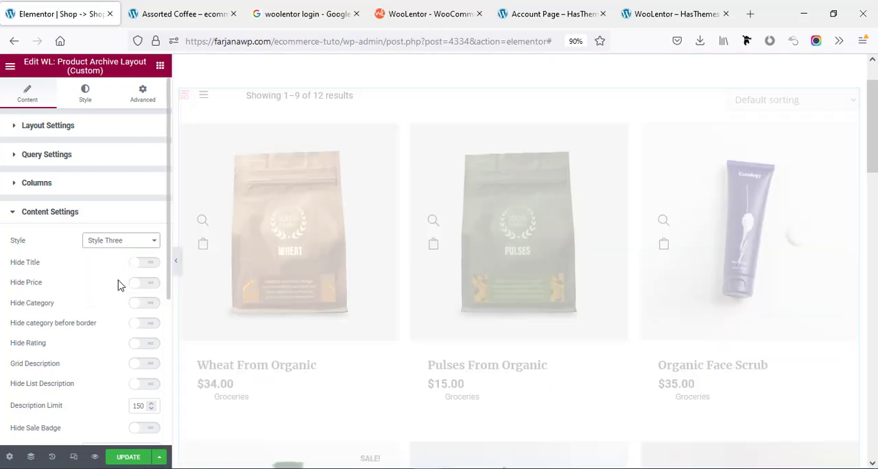
scroll(337, 300, down, 2)
scroll(341, 297, down, 3)
scroll(341, 298, up, 3)
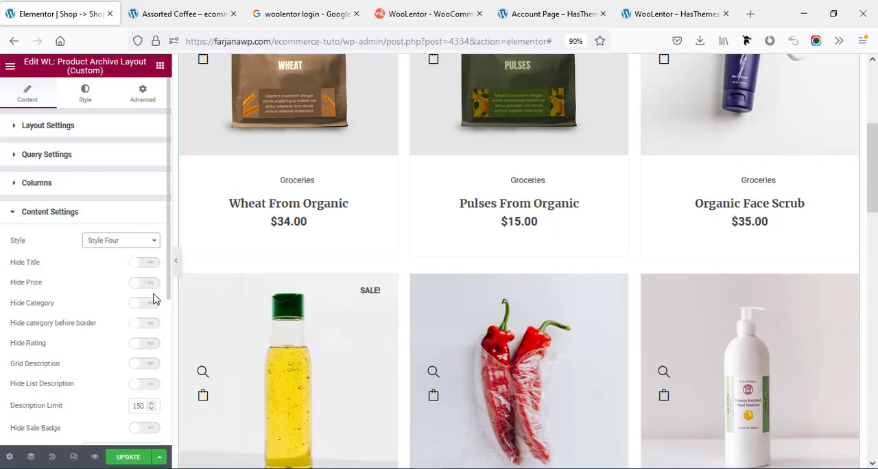
Position the action buttons along the right side of the product images in the archive's action button settings.
scroll(149, 323, down, 3)
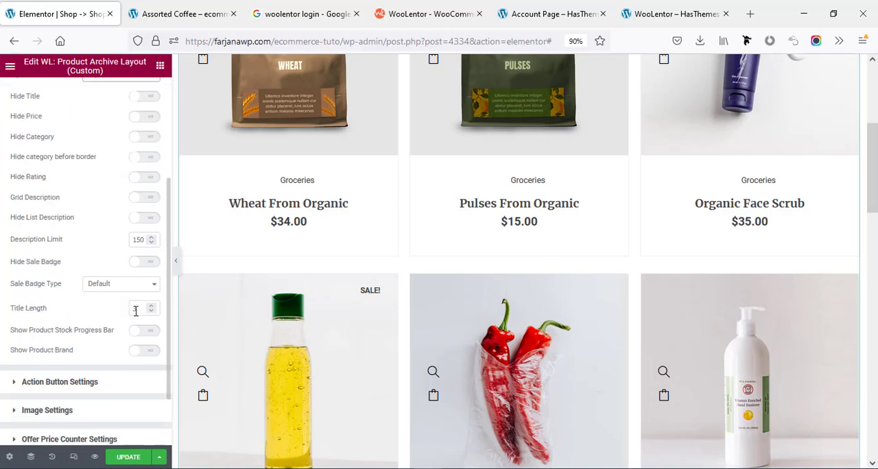
scroll(123, 258, down, 2)
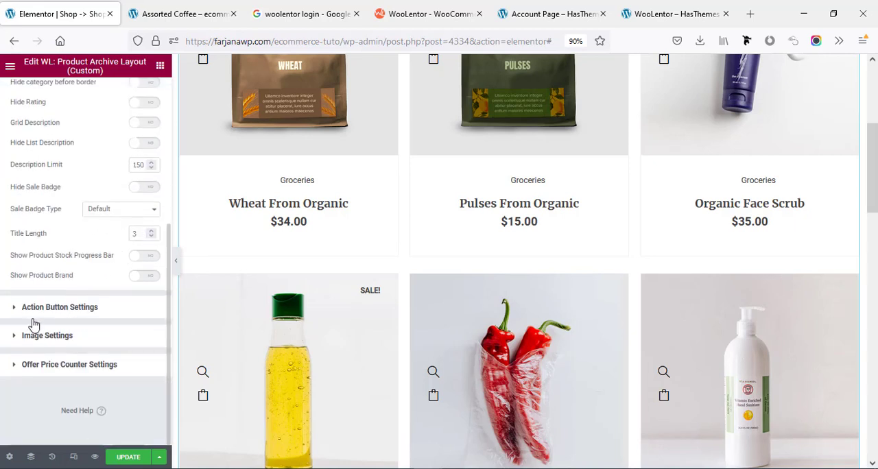
click(68, 308)
scroll(130, 304, down, 1)
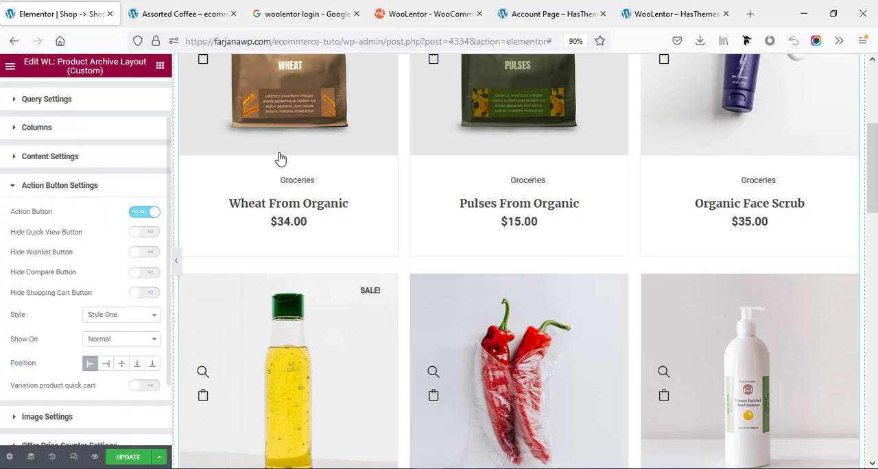
scroll(280, 157, up, 3)
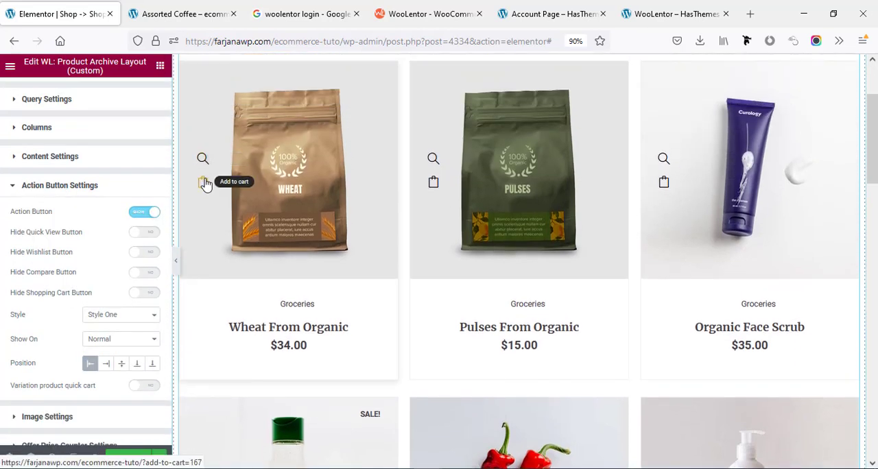
click(107, 365)
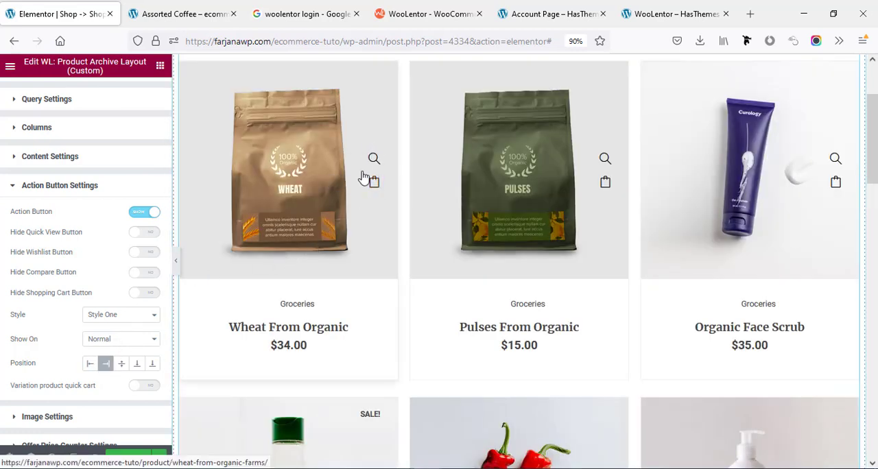
Try Style Two for the action buttons, apply Style Three, and show the buttons on Hover.
click(122, 314)
click(108, 344)
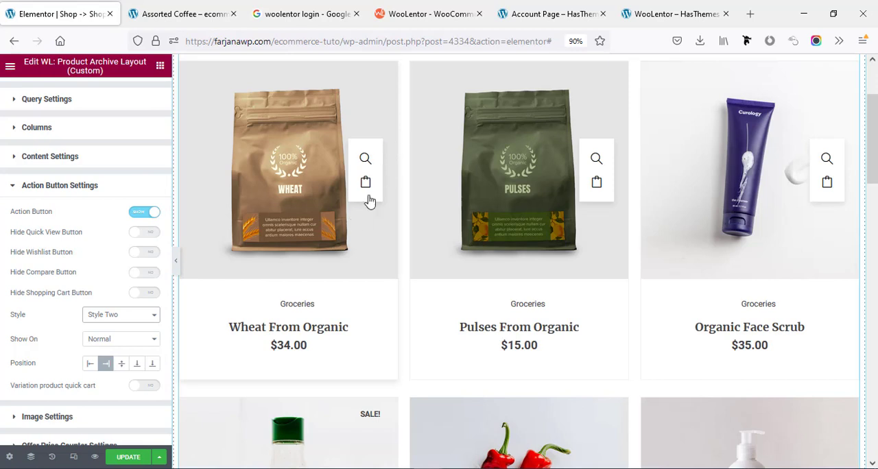
click(133, 314)
click(125, 353)
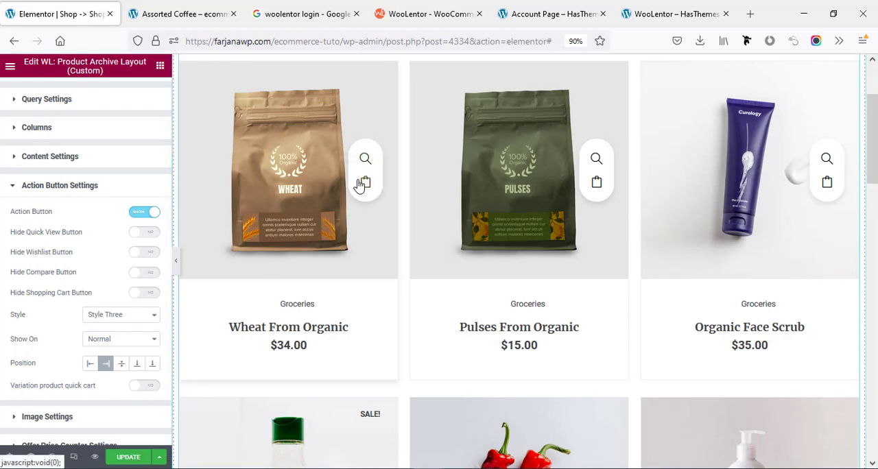
click(99, 339)
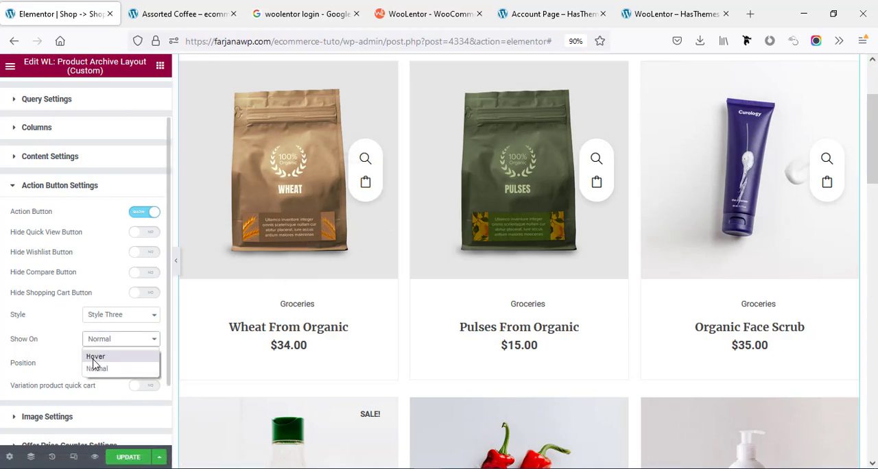
click(95, 356)
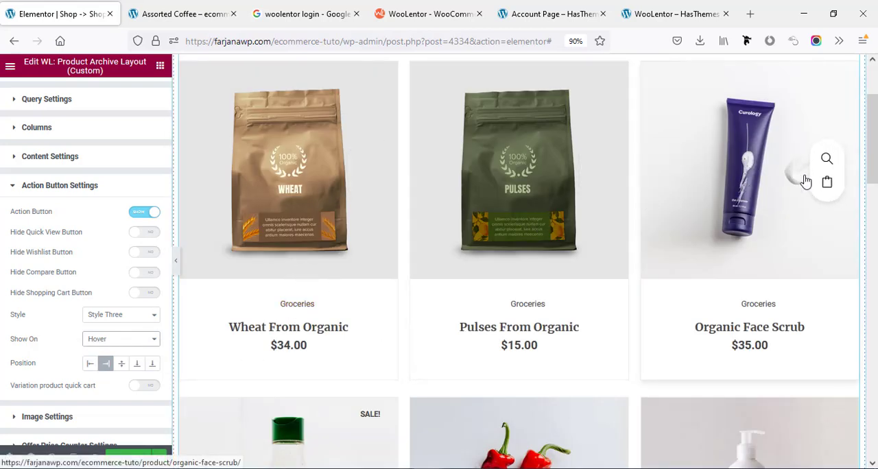
Try the Image Slider thumbnails style in the archive's image settings and switch it to Gallery Tab.
scroll(105, 399, down, 2)
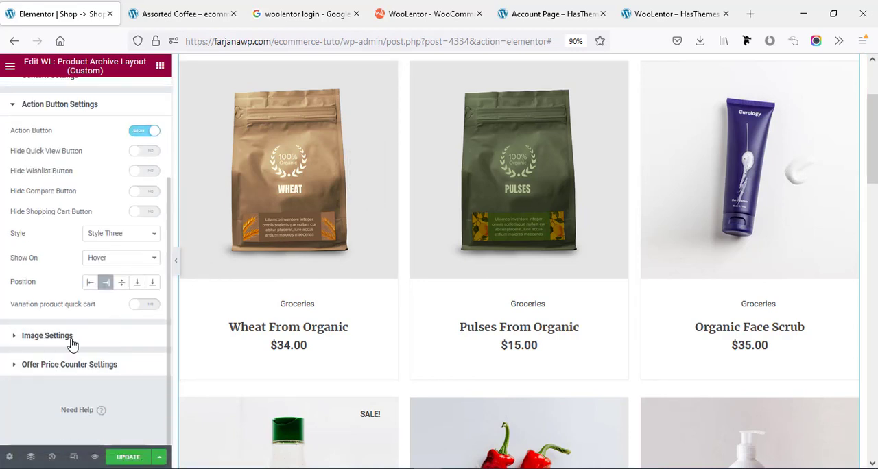
click(72, 337)
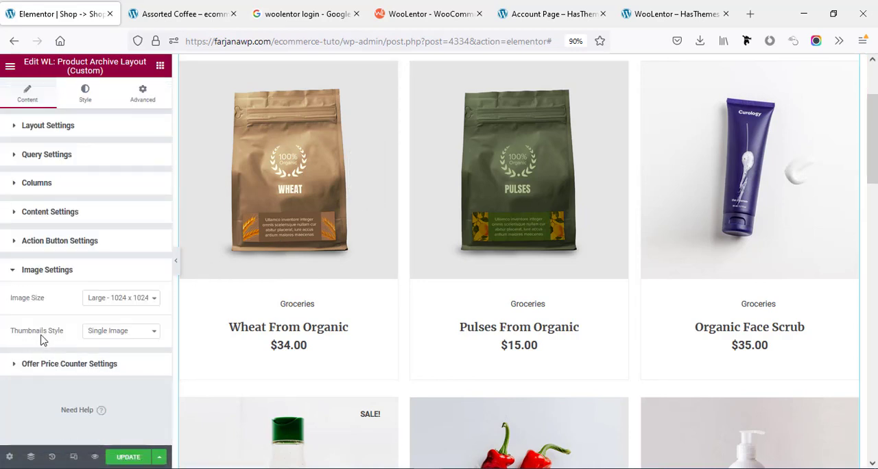
click(100, 332)
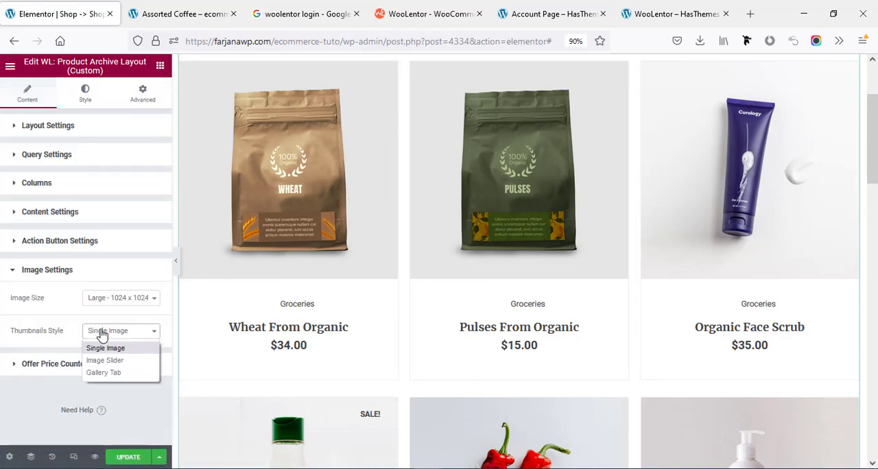
click(105, 360)
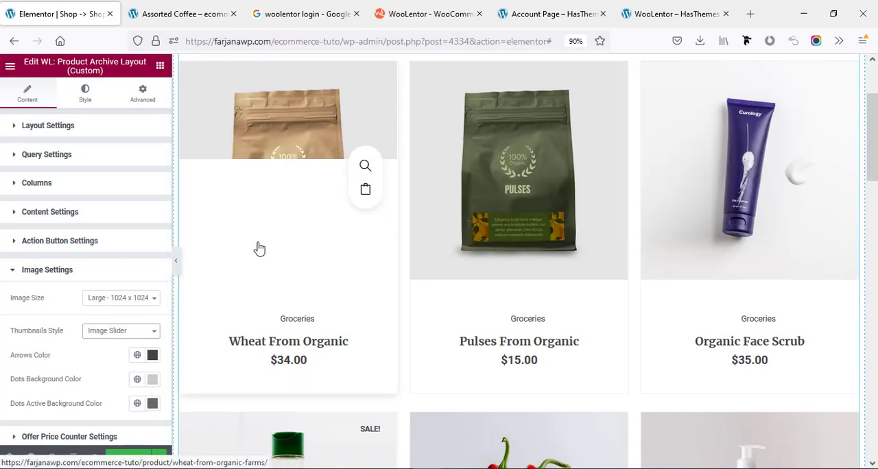
click(102, 332)
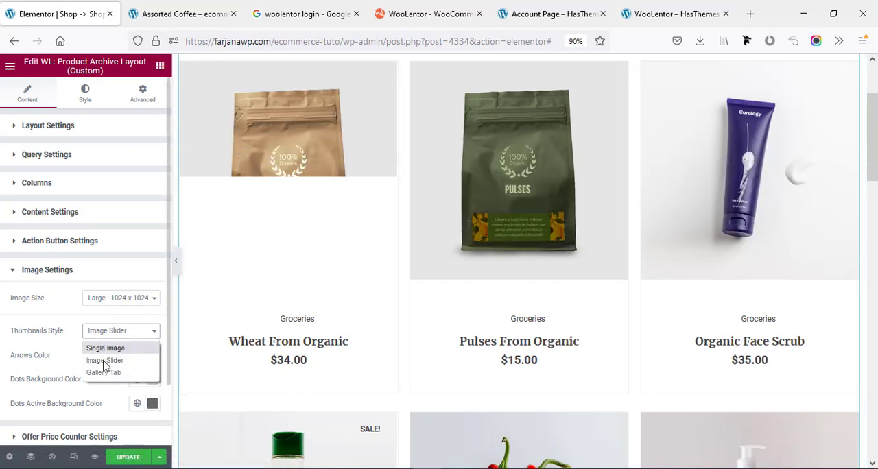
click(103, 372)
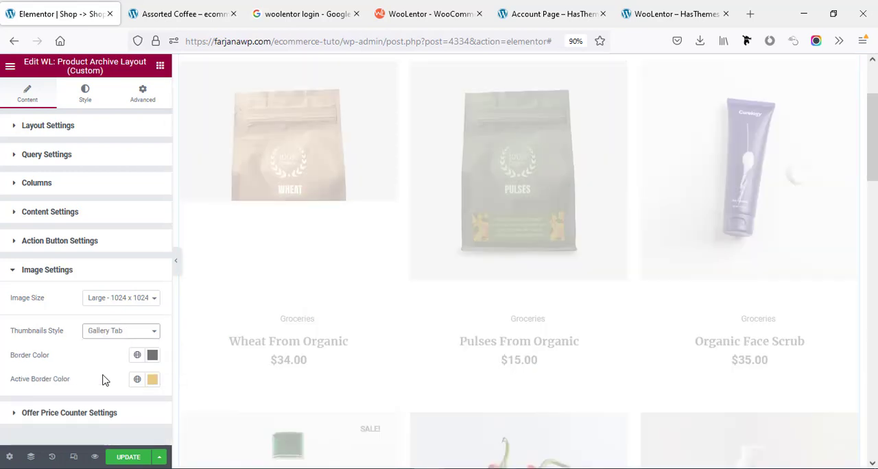
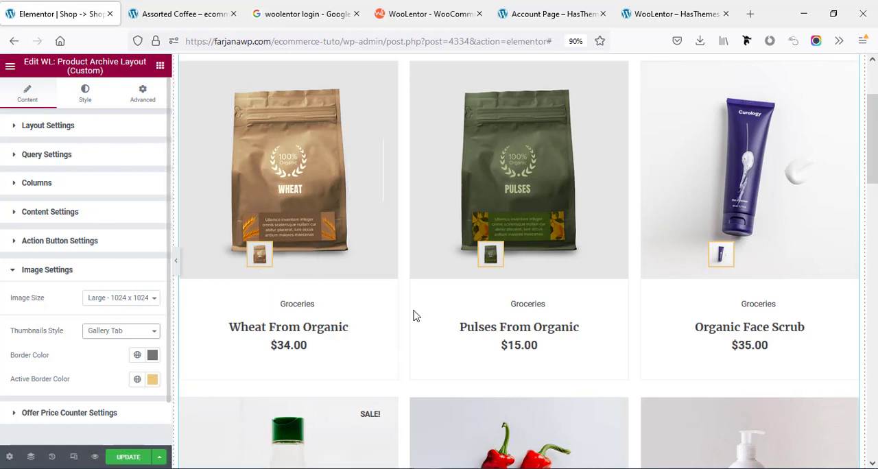
Center the pagination of the product archive in its style settings and update the shop template.
scroll(638, 304, down, 2)
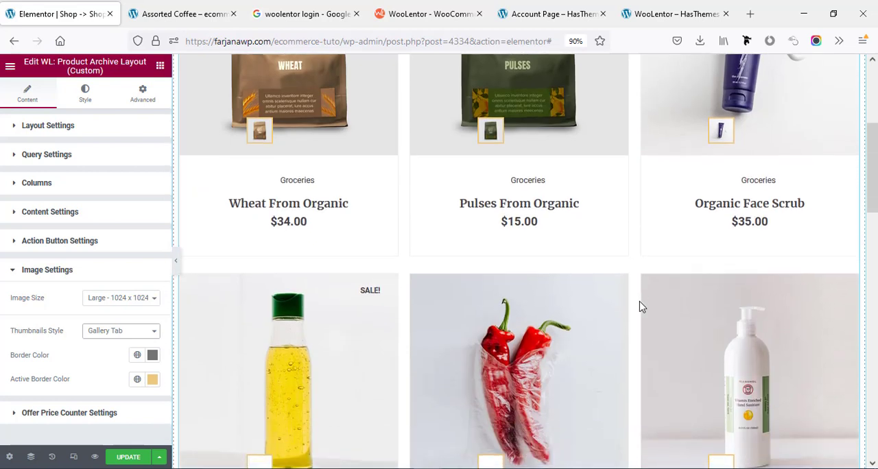
click(80, 96)
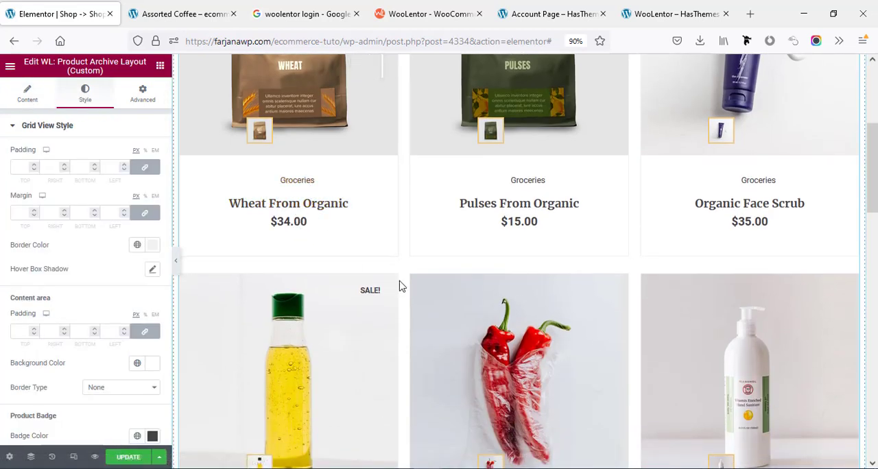
scroll(402, 286, down, 10)
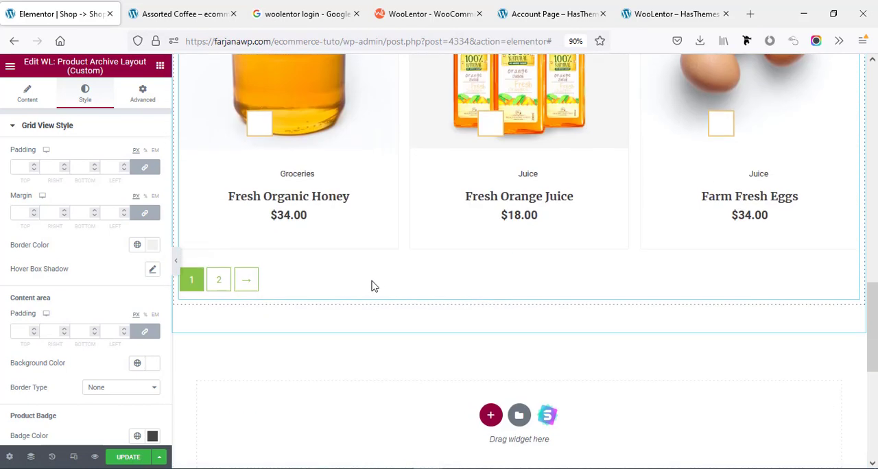
scroll(327, 286, down, 3)
scroll(325, 286, up, 4)
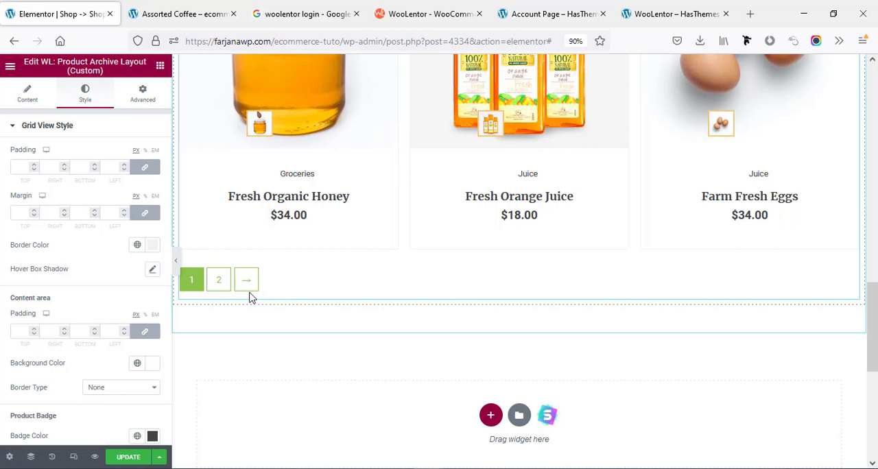
click(50, 135)
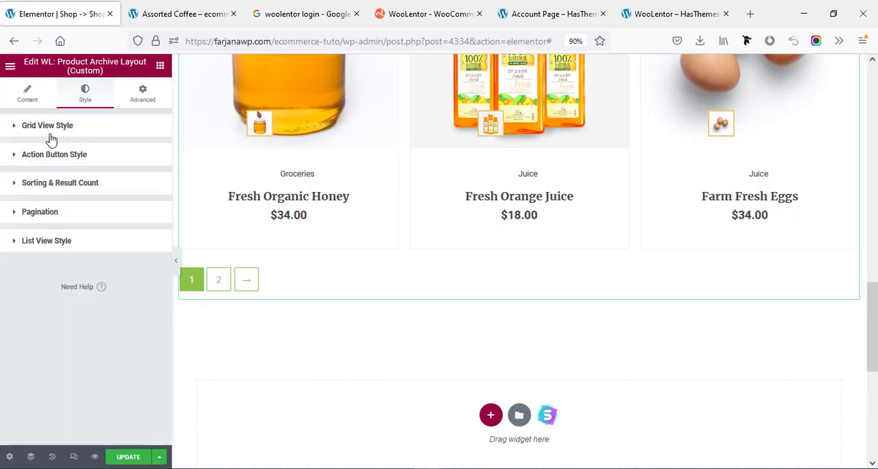
click(31, 218)
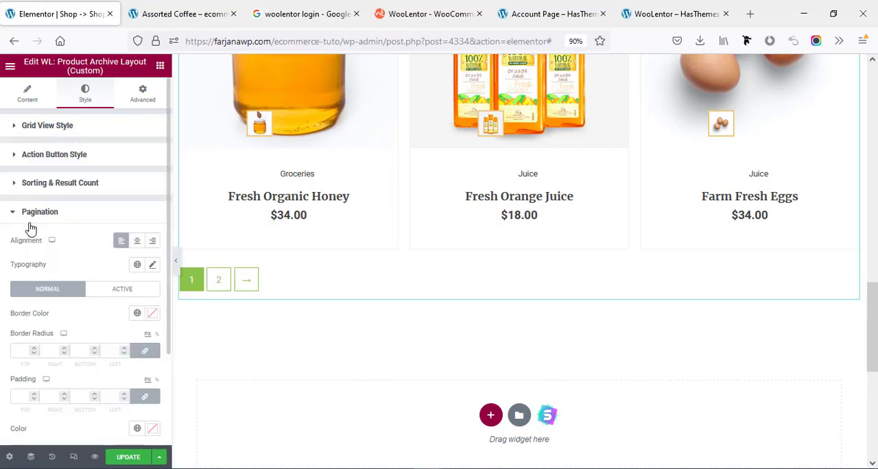
click(136, 241)
scroll(74, 284, down, 1)
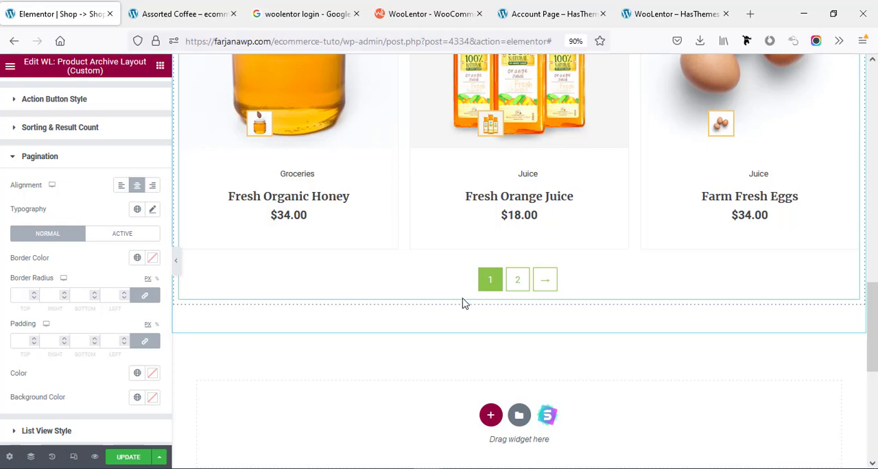
click(132, 457)
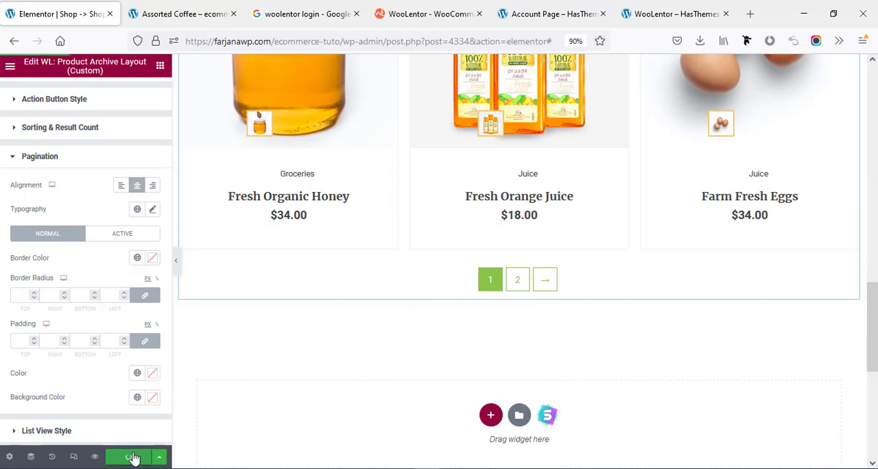
Open the store's All Products page on the live site and review the shop layout.
click(184, 5)
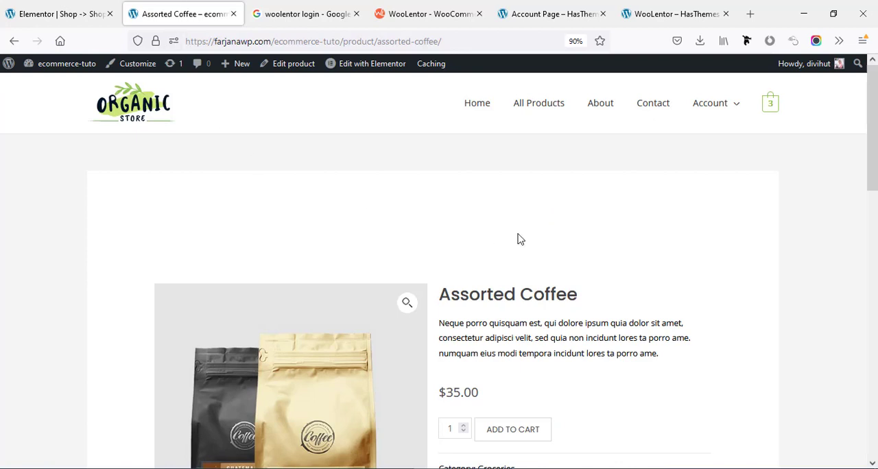
click(532, 105)
scroll(80, 231, down, 1)
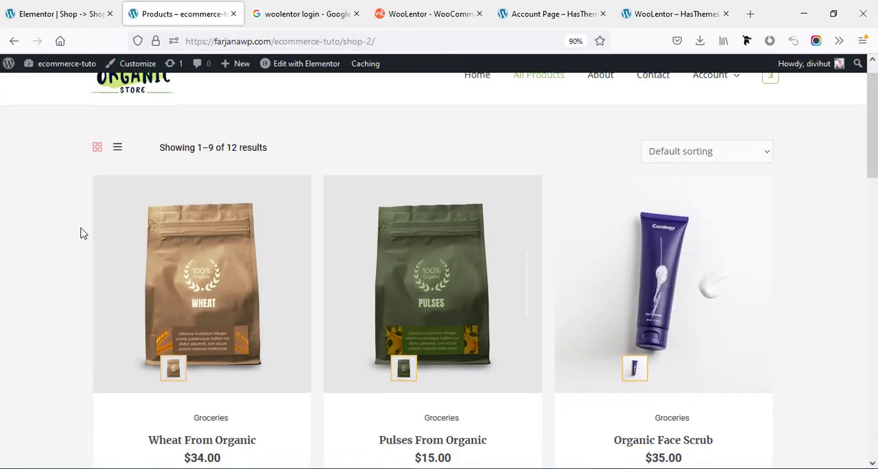
mouse_move(873, 153)
mouse_down()
mouse_move(876, 388)
mouse_move(872, 142)
mouse_up()
mouse_move(743, 122)
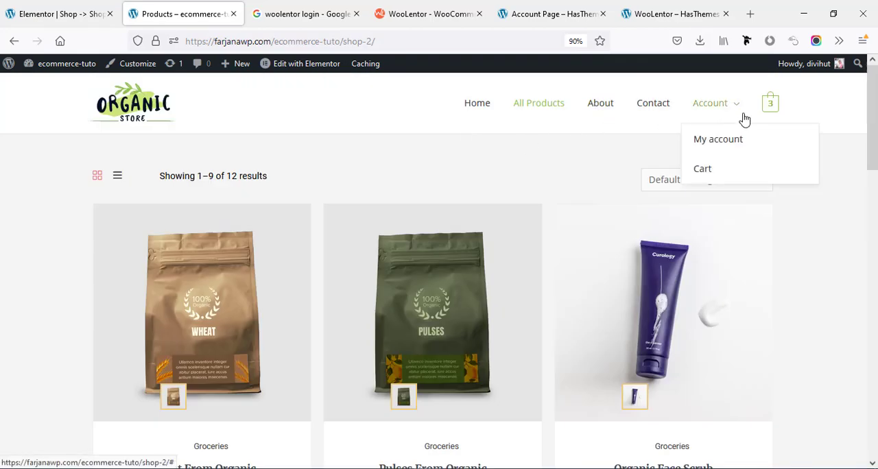
Exit the shop template to the dashboard and open the saved "Cart -> Cart Page" template in Elementor.
click(58, 14)
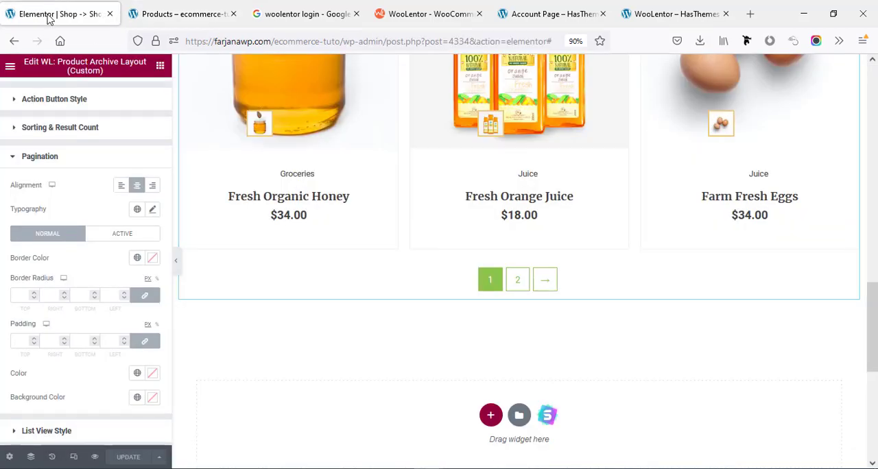
click(11, 65)
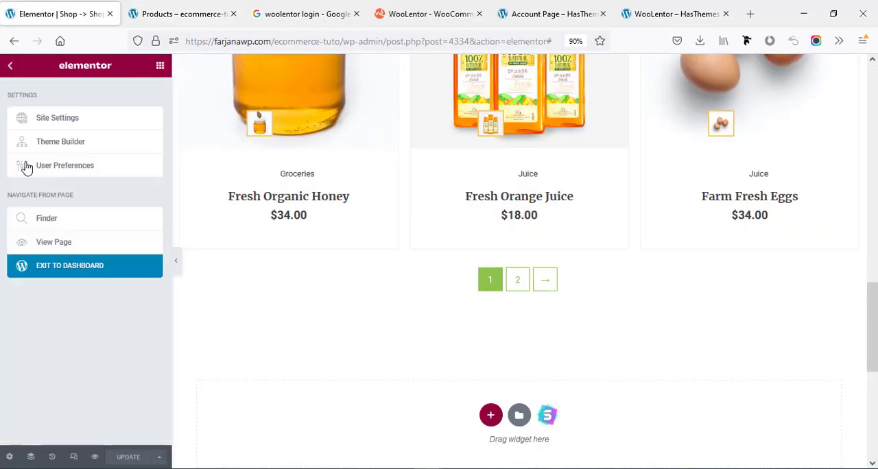
click(43, 272)
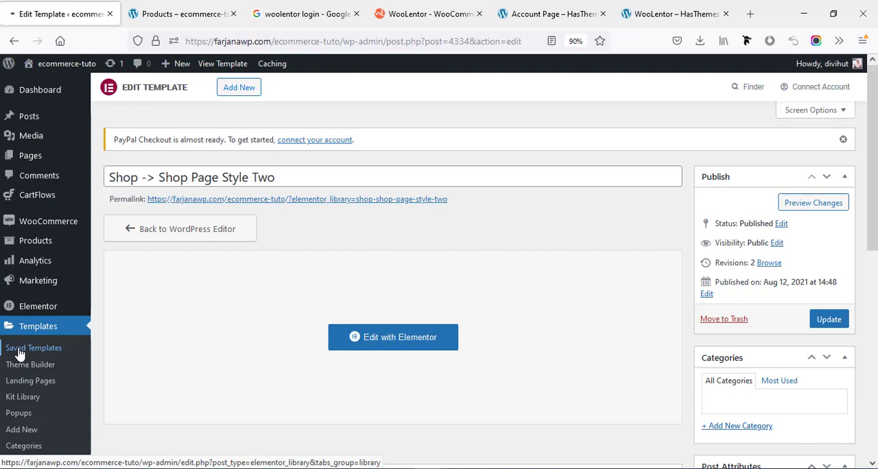
click(18, 352)
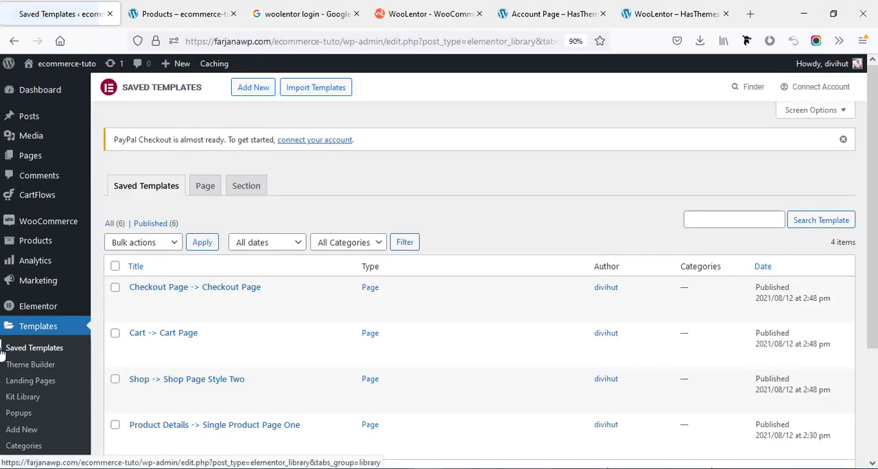
scroll(164, 328, down, 1)
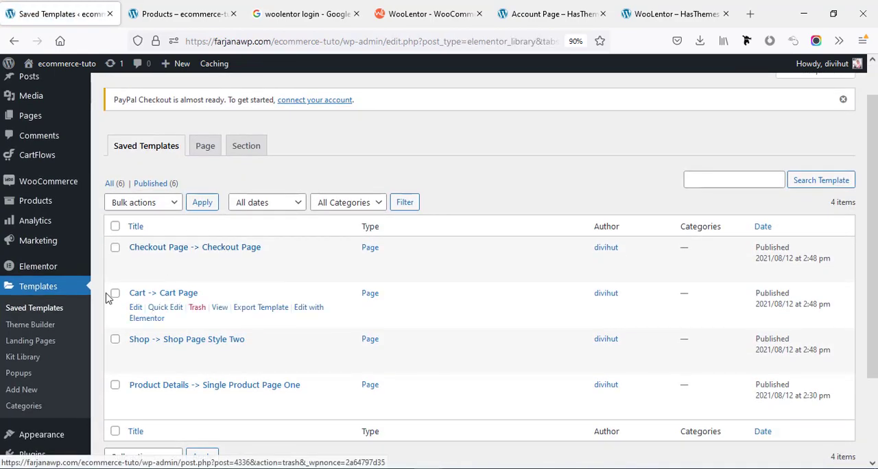
click(150, 322)
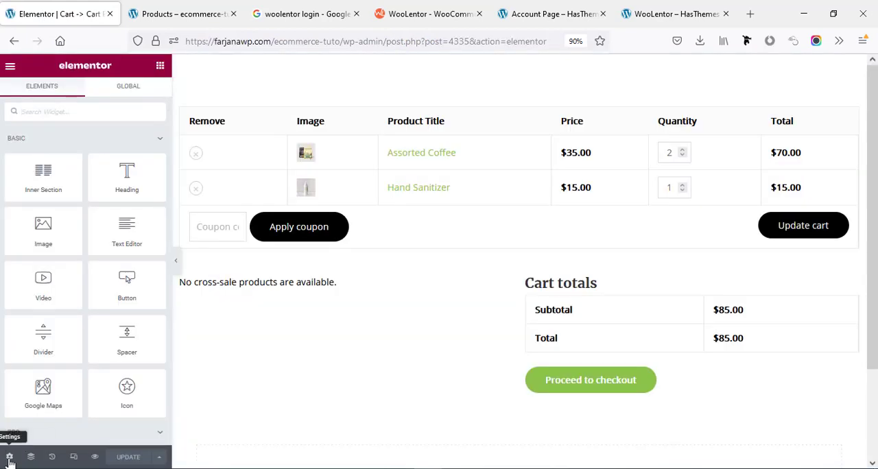
Set the cart template's page layout to Theme and check the page preview.
click(9, 458)
click(100, 264)
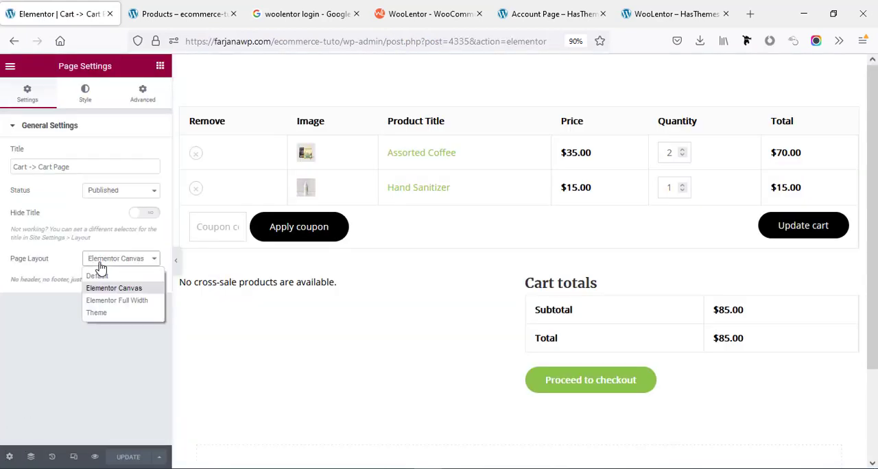
click(97, 312)
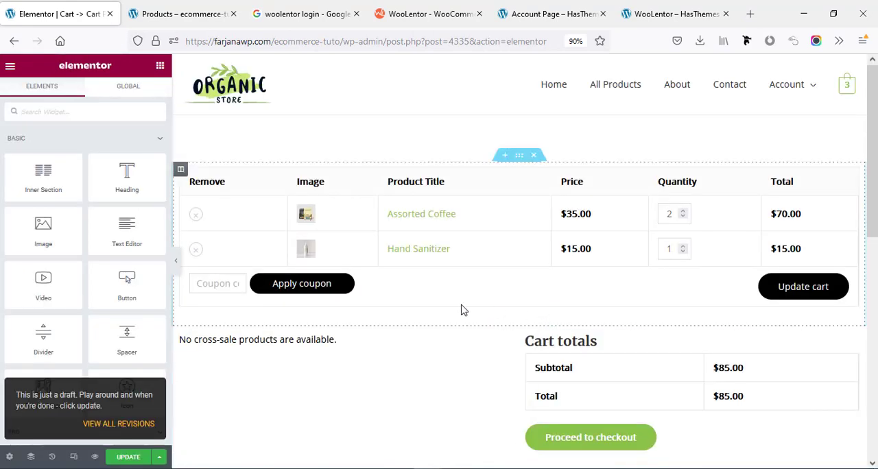
scroll(748, 226, down, 3)
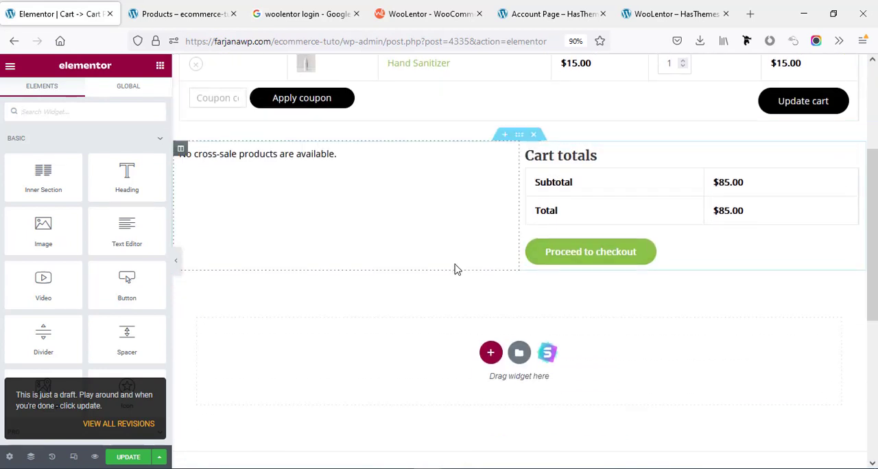
scroll(455, 267, up, 3)
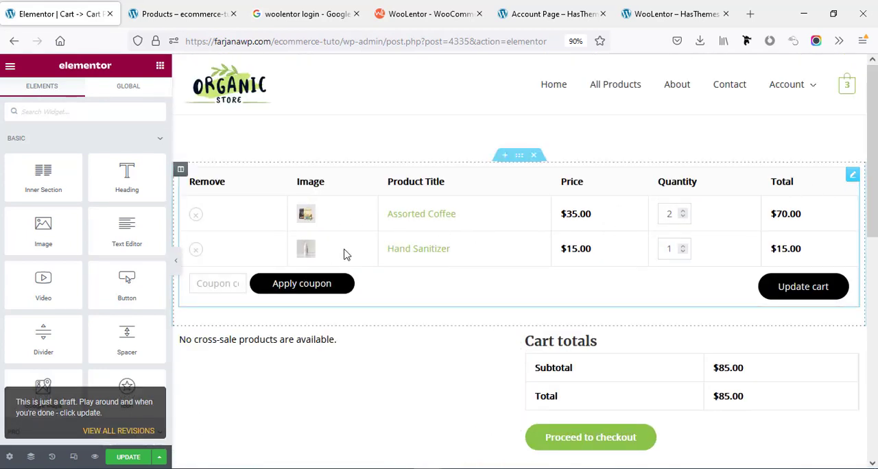
Try removing the Product Title column from the cart table and revert the removal through the editing history.
click(851, 175)
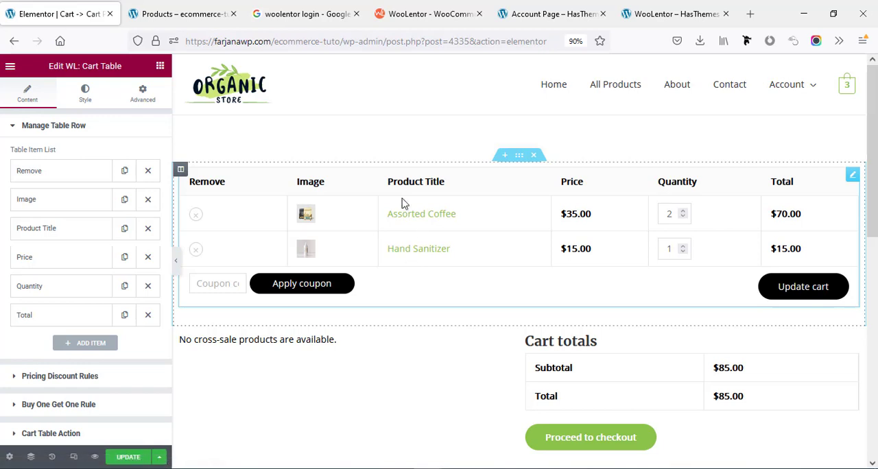
click(148, 228)
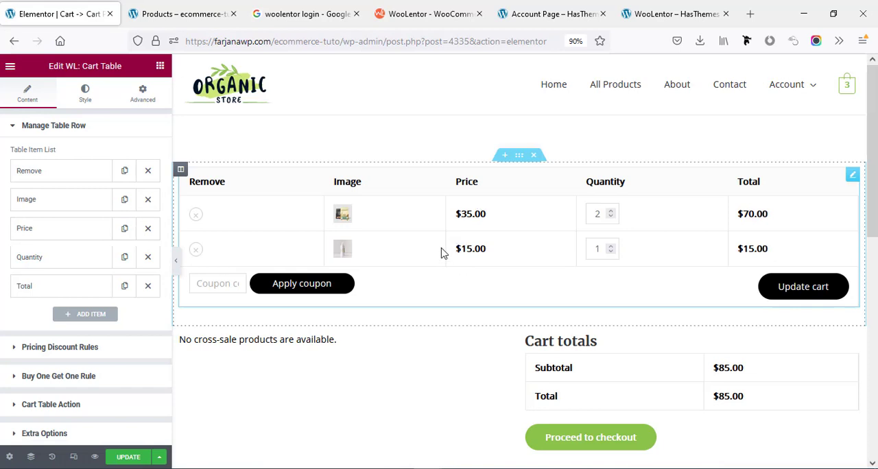
click(51, 457)
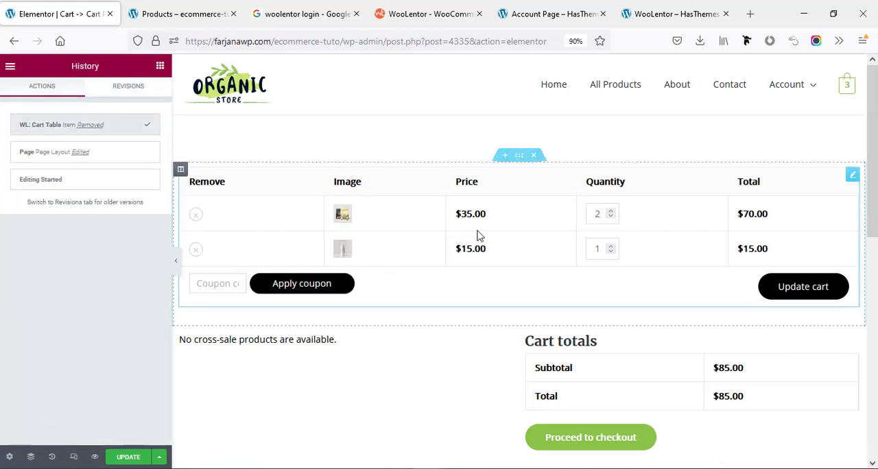
click(79, 156)
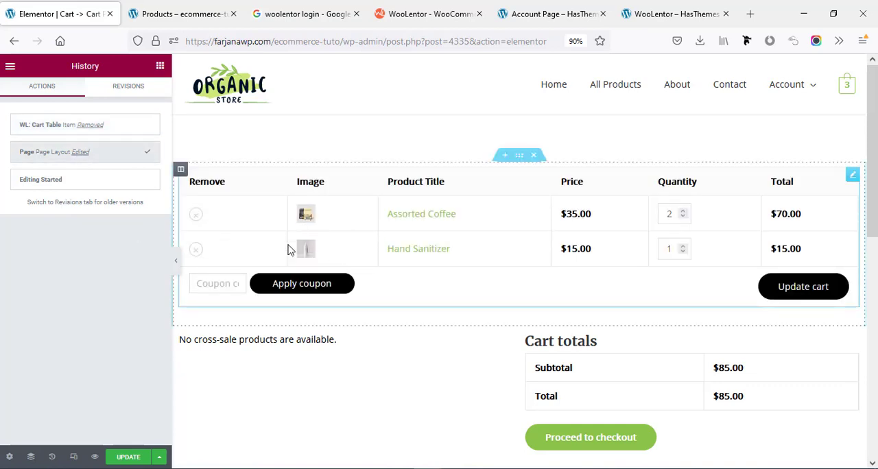
Try the blue global color on the cart table's product titles and apply the green global color.
click(386, 215)
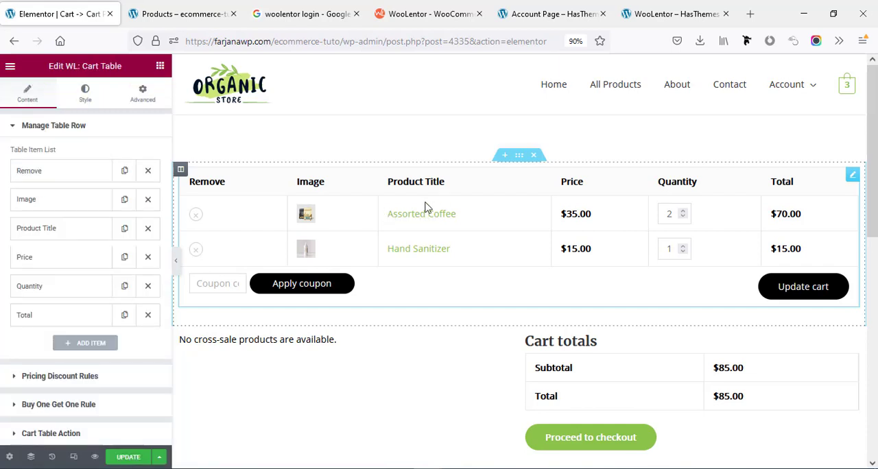
click(91, 95)
scroll(96, 247, down, 4)
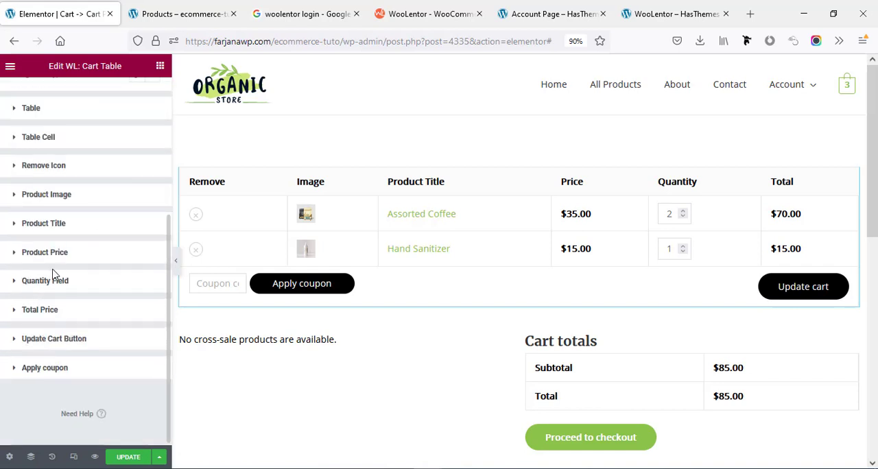
click(49, 226)
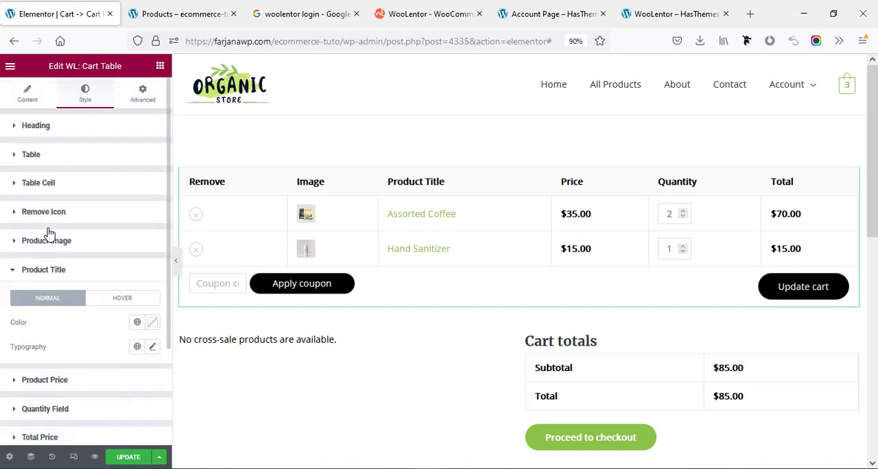
scroll(69, 269, down, 3)
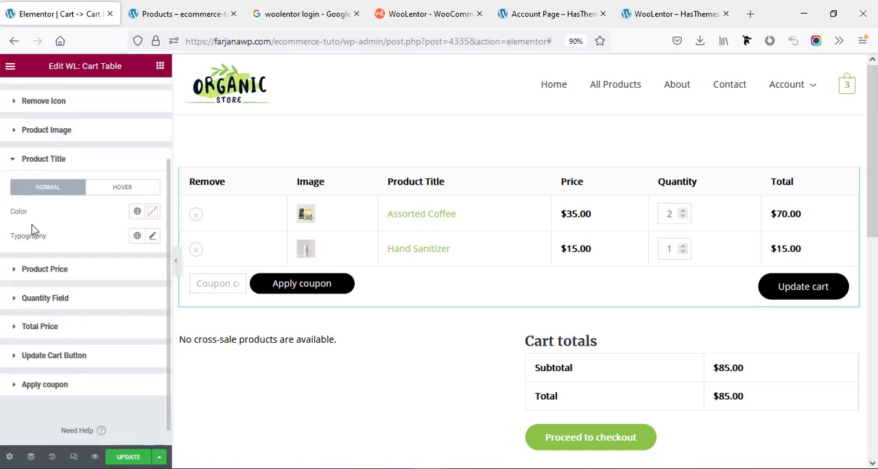
click(138, 211)
click(45, 284)
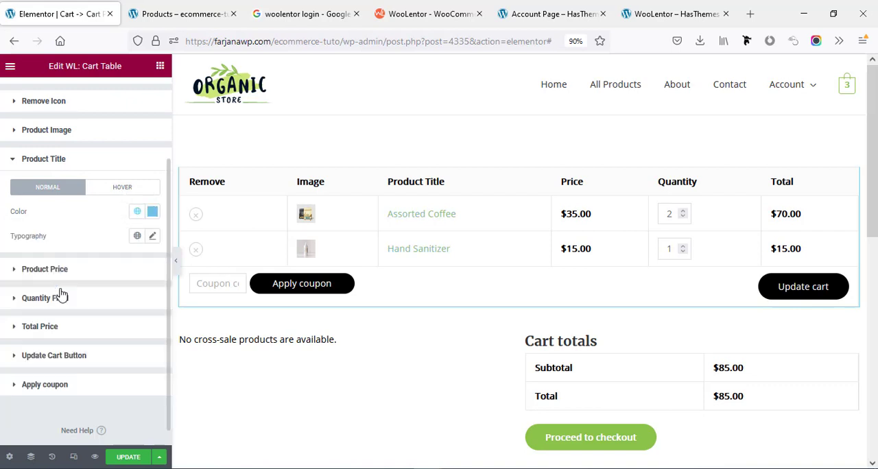
click(137, 212)
click(77, 265)
scroll(290, 305, down, 3)
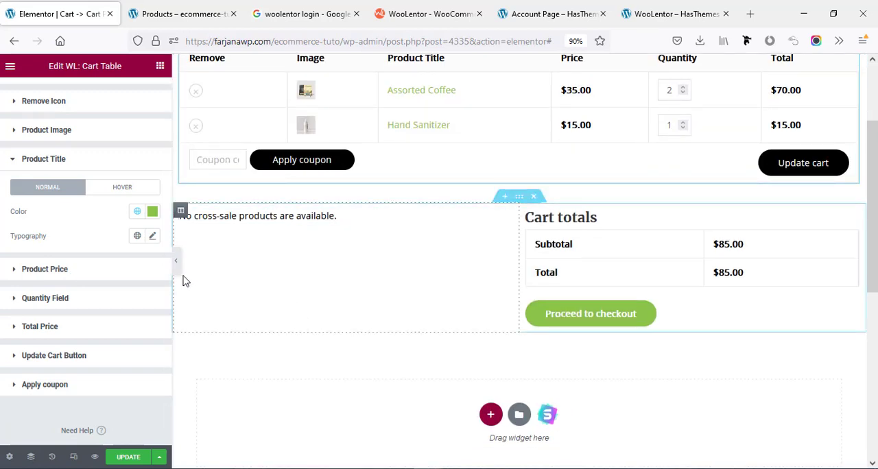
scroll(51, 142, up, 2)
Change the cart table's coupon form button text to "Apply coupon code".
click(34, 99)
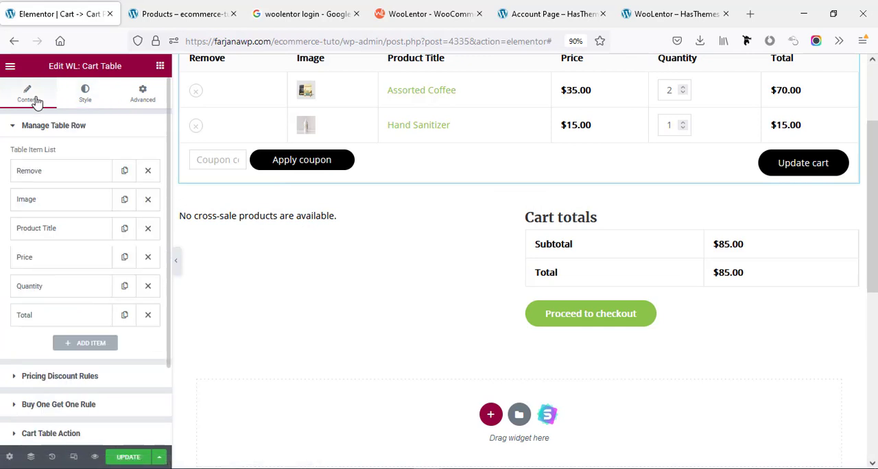
scroll(85, 229, down, 1)
scroll(84, 229, up, 1)
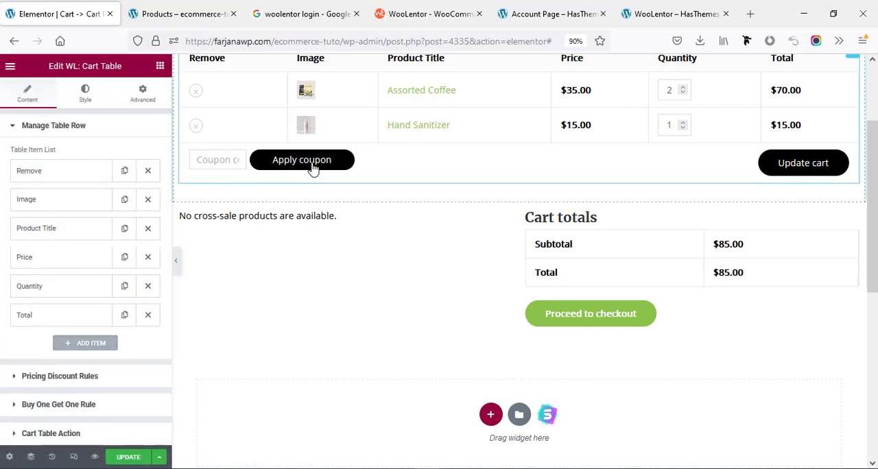
scroll(35, 363, down, 3)
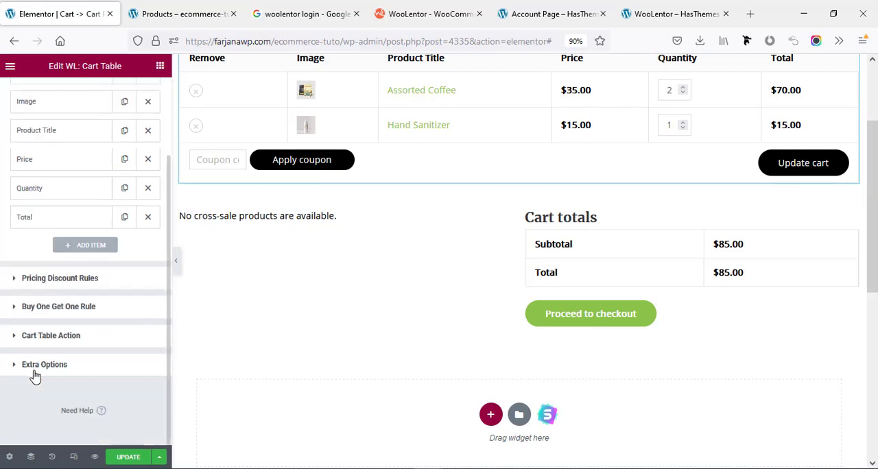
click(40, 336)
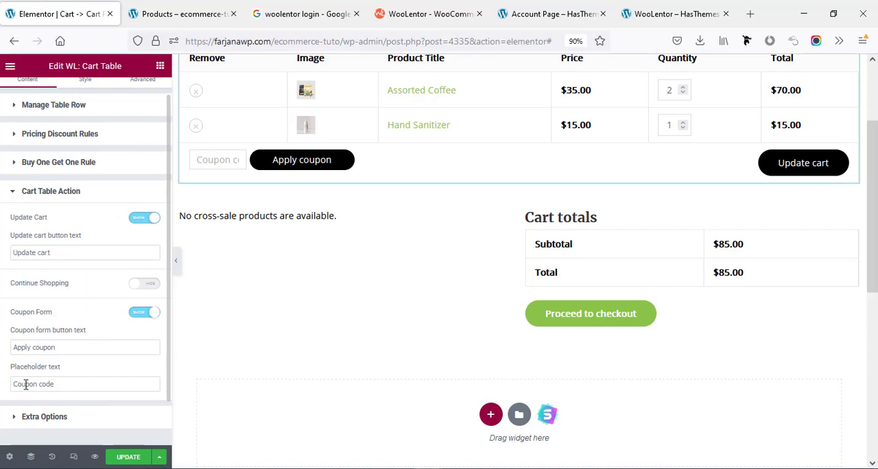
scroll(42, 398, down, 1)
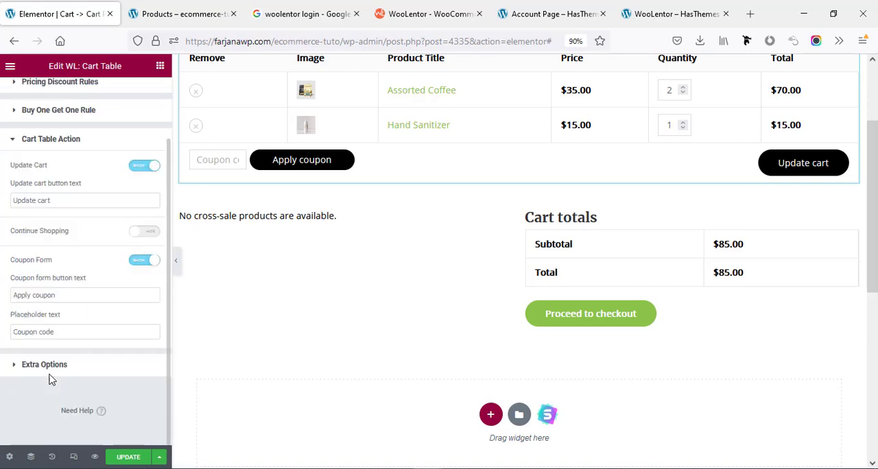
double_click(49, 332)
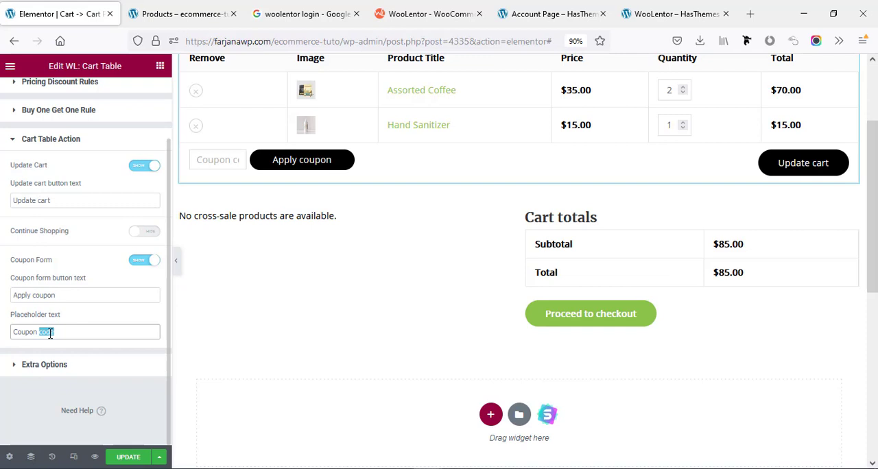
click(66, 296)
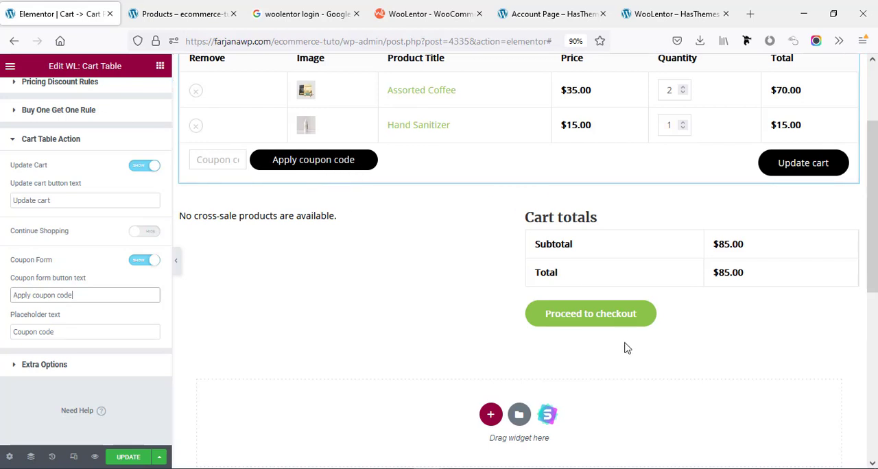
Check the Cart Total widget's content and style options and save the cart template.
click(606, 325)
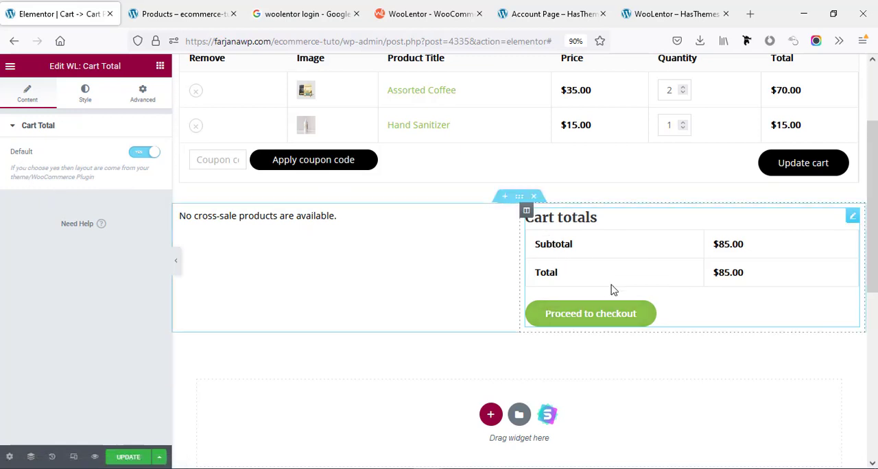
click(85, 93)
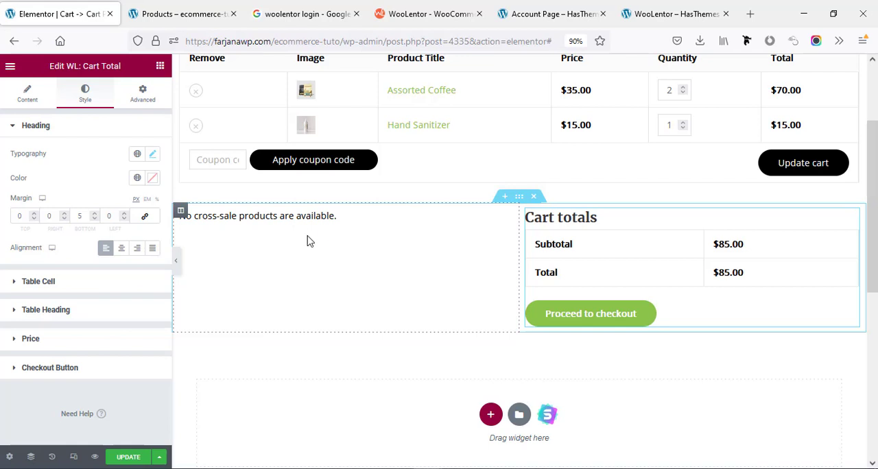
scroll(380, 316, up, 3)
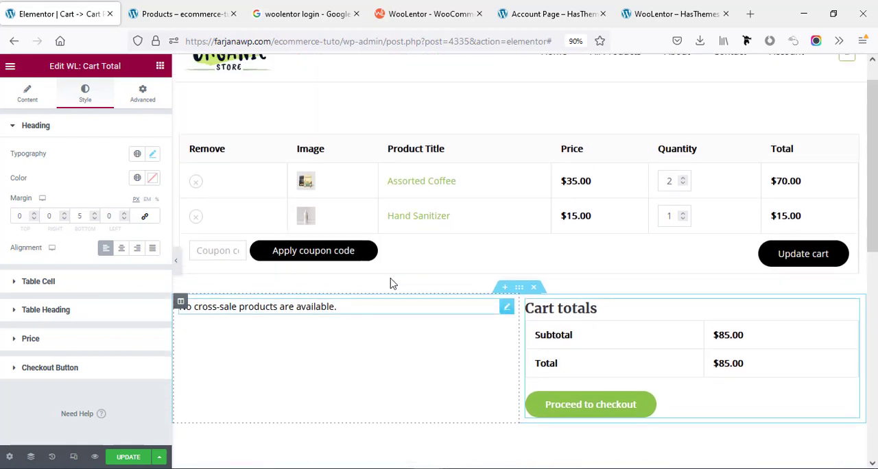
click(130, 456)
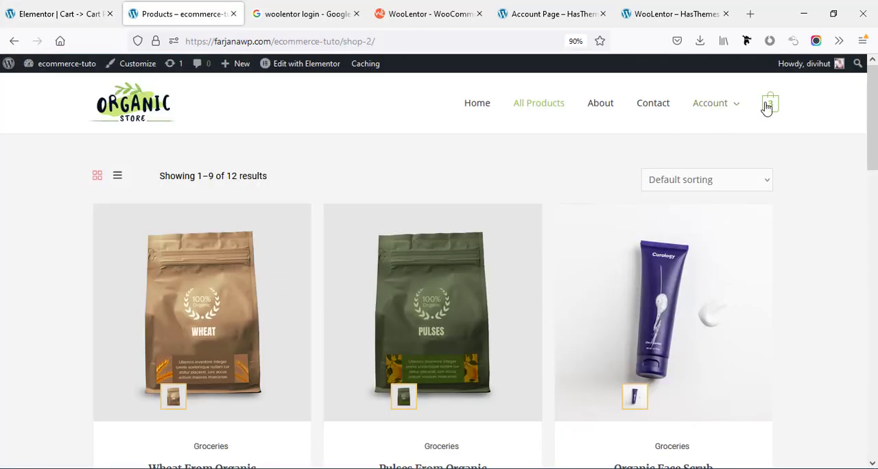
Examine the live cart page's table and totals in the store tab and proceed to the checkout page.
mouse_move(768, 107)
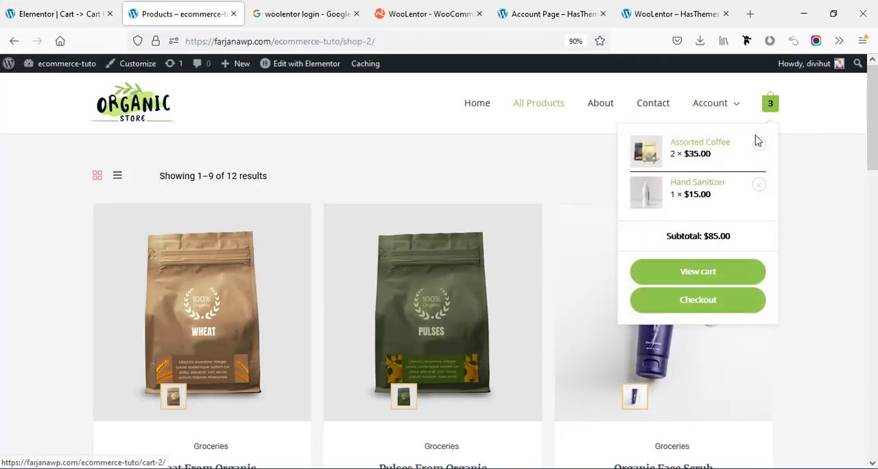
click(691, 273)
scroll(479, 283, down, 4)
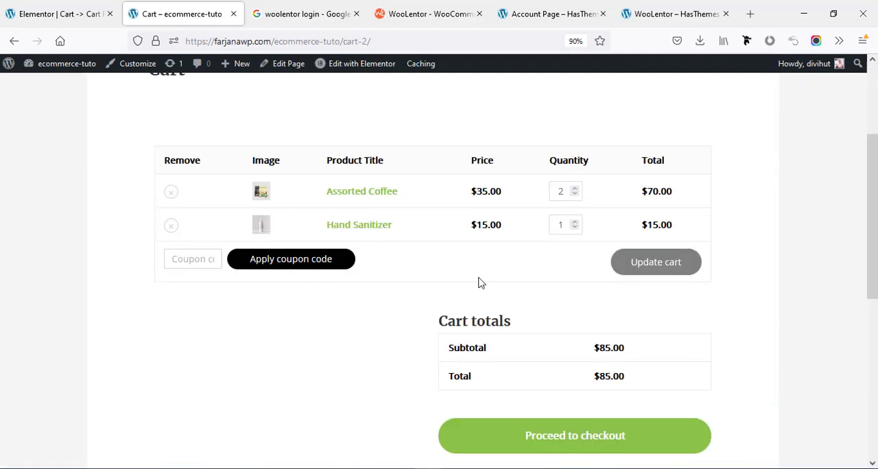
scroll(479, 282, down, 2)
scroll(480, 280, up, 2)
scroll(480, 282, down, 2)
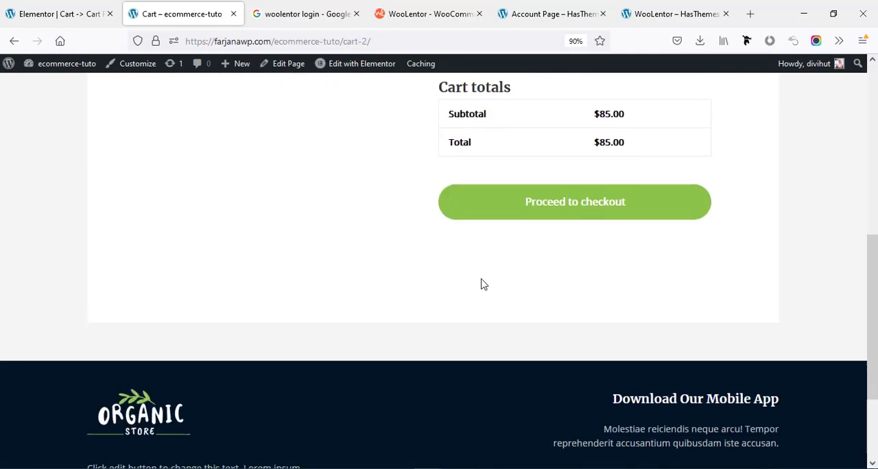
scroll(526, 288, up, 1)
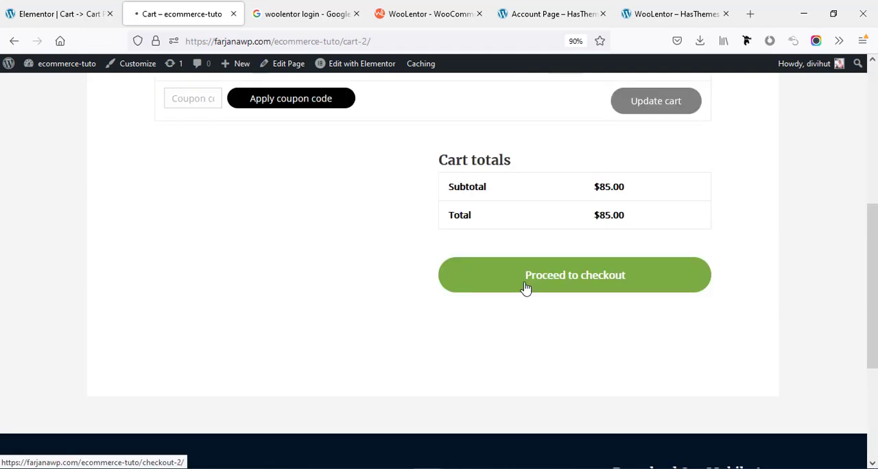
click(525, 288)
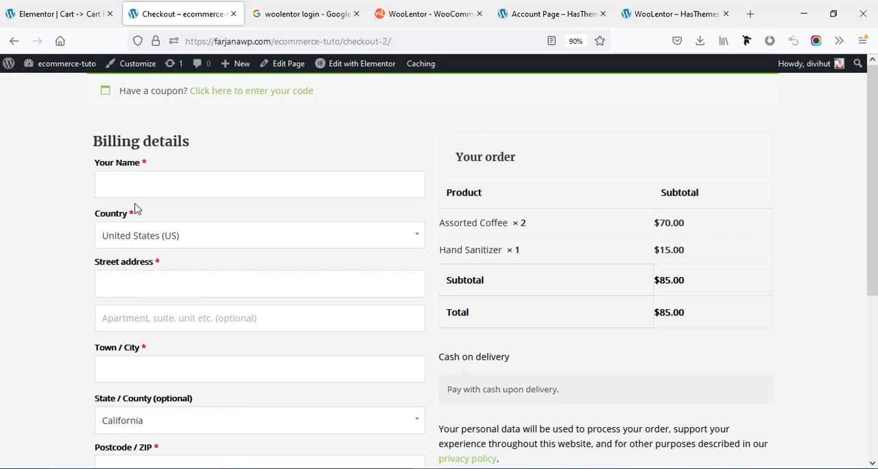
Exit the cart template to the dashboard and open the saved "Checkout Page -> Checkout Page" template in Elementor.
click(30, 5)
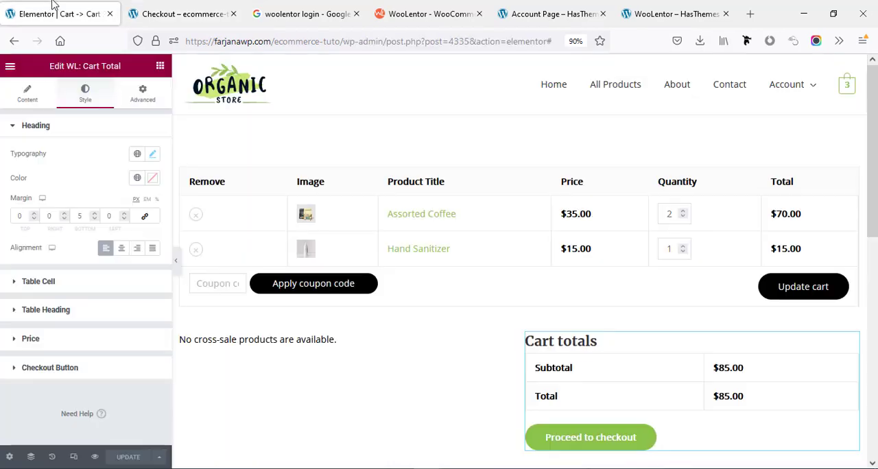
click(9, 67)
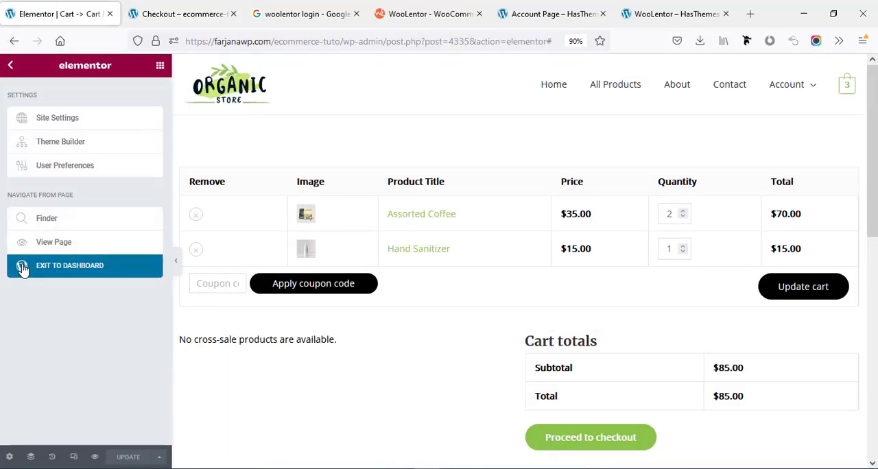
click(23, 267)
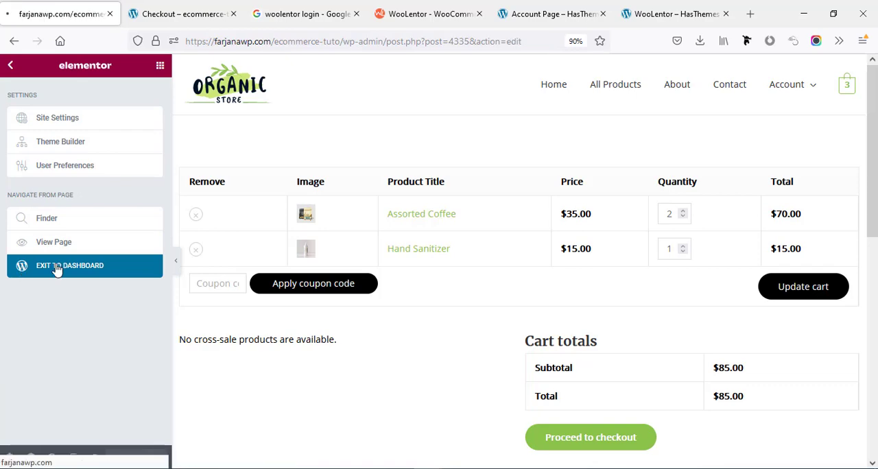
click(28, 203)
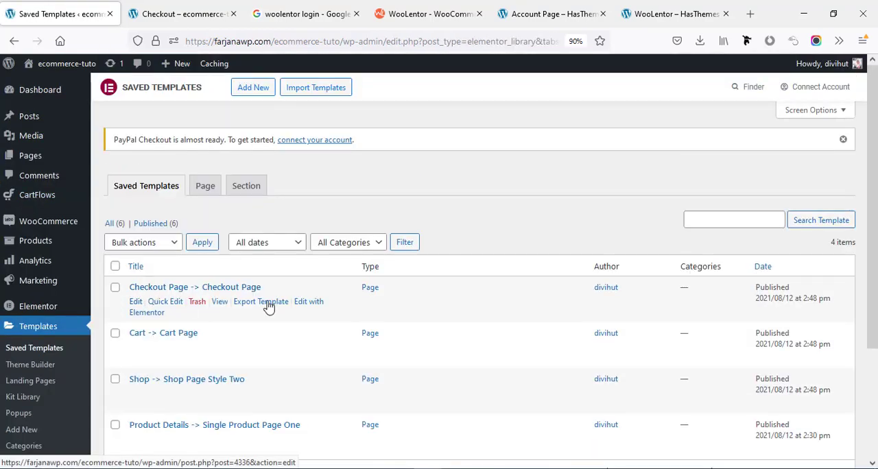
click(307, 306)
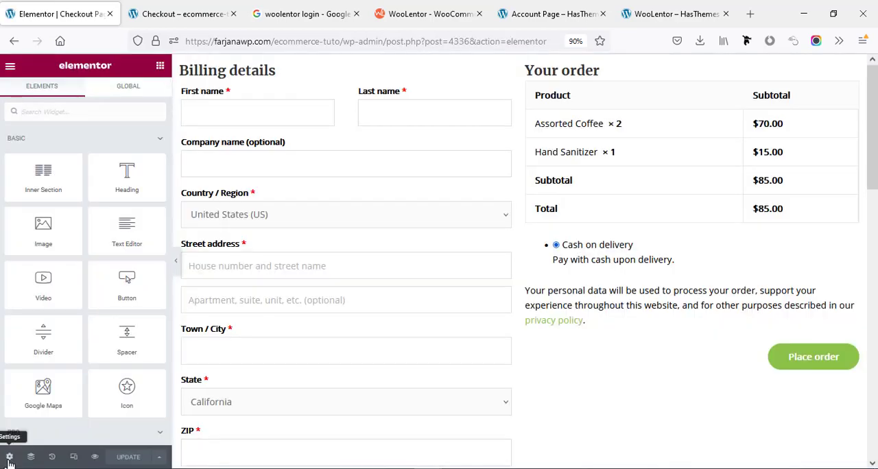
Set the checkout template's page layout to Theme.
click(9, 461)
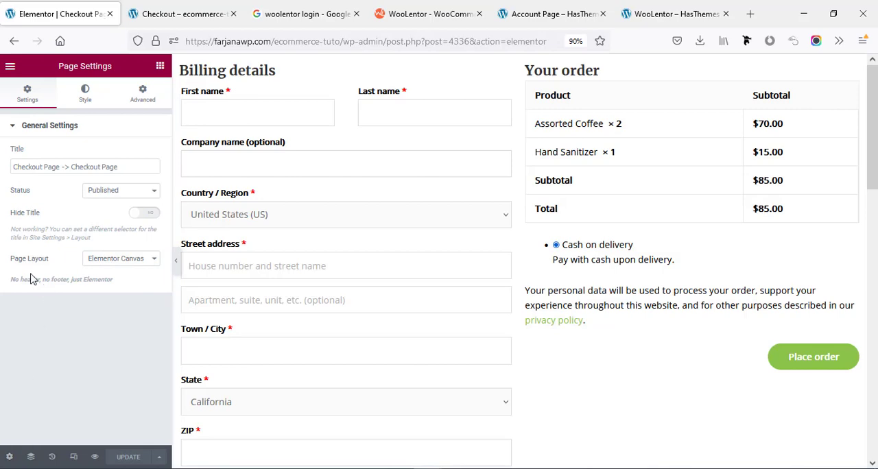
click(102, 261)
click(106, 313)
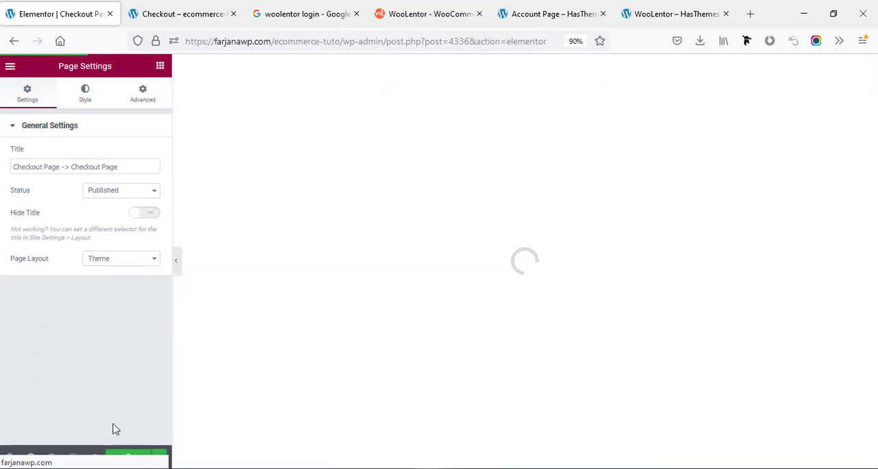
Review the checkout form sections and delete the Additional information widget with the order notes.
scroll(315, 408, down, 6)
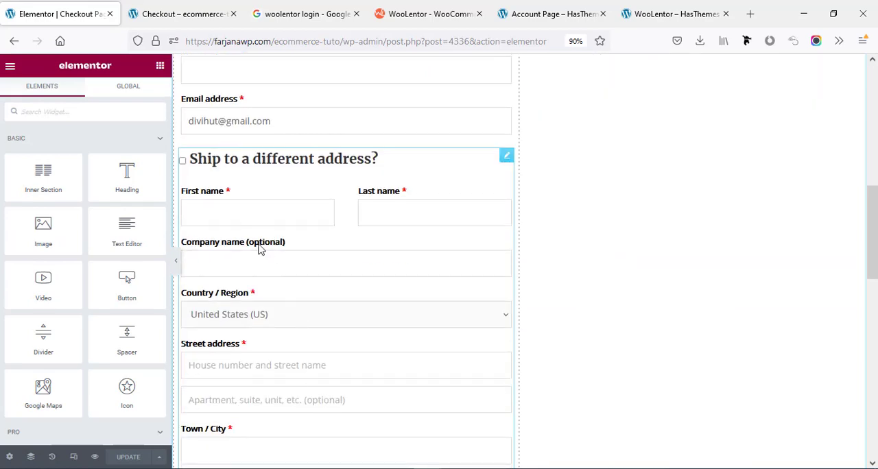
scroll(259, 249, down, 3)
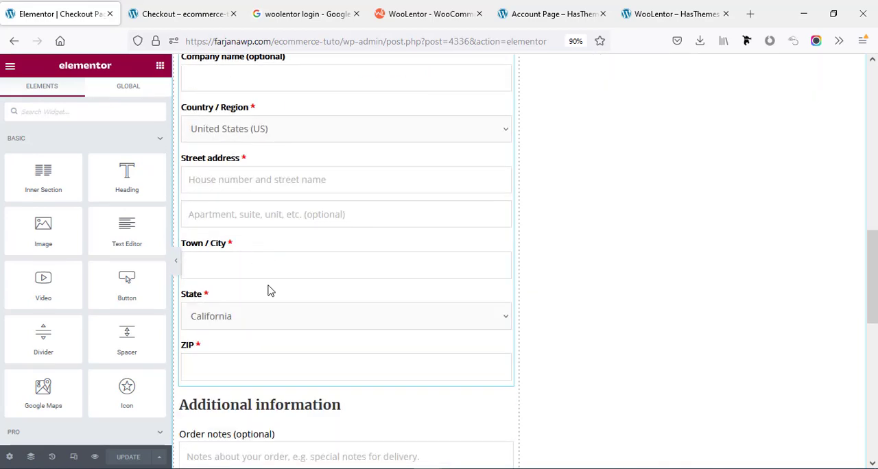
scroll(268, 290, down, 3)
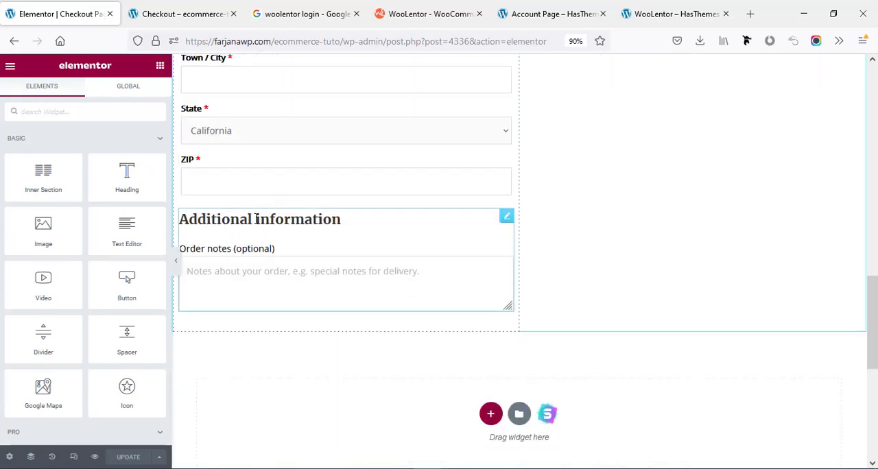
scroll(251, 261, up, 12)
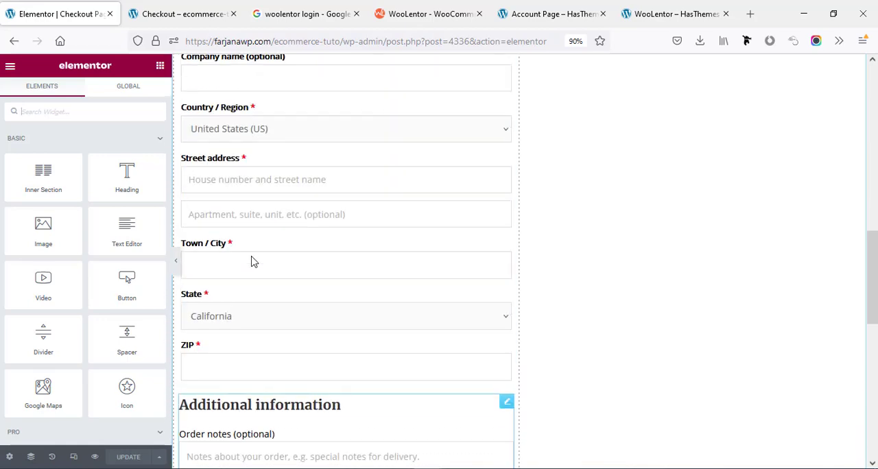
scroll(254, 262, up, 2)
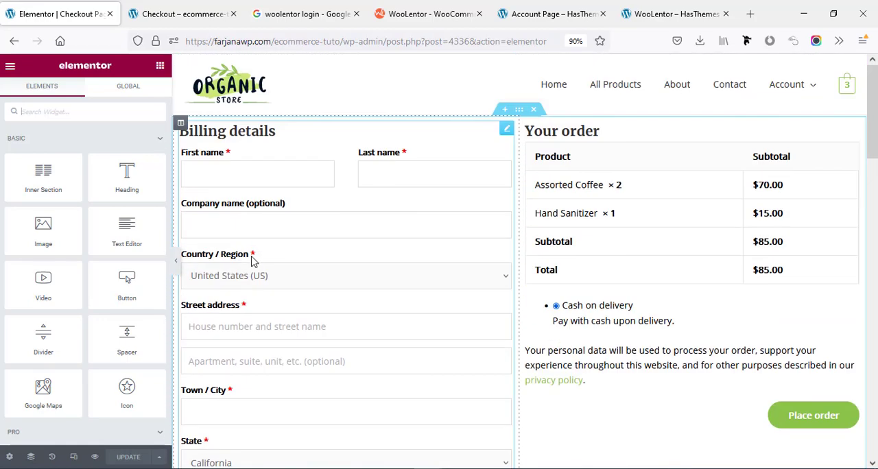
scroll(254, 265, down, 14)
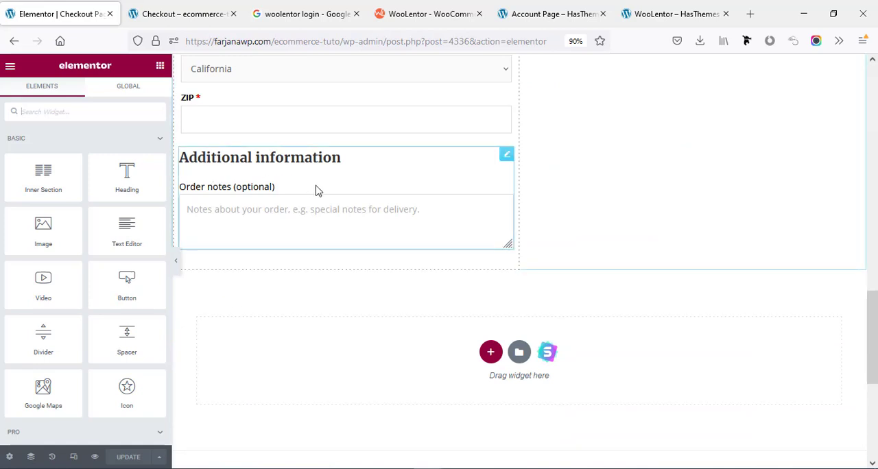
right_click(252, 184)
click(279, 354)
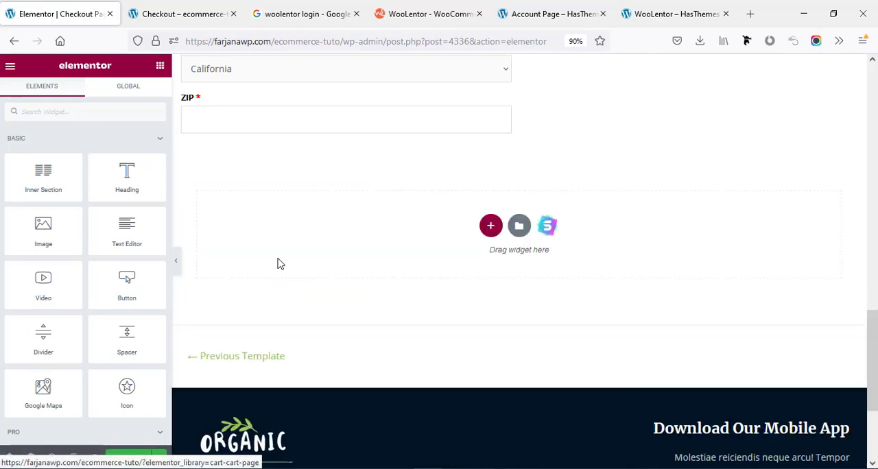
Open the checkout billing form widget's settings and enable Modify Field for its field list.
scroll(282, 258, up, 10)
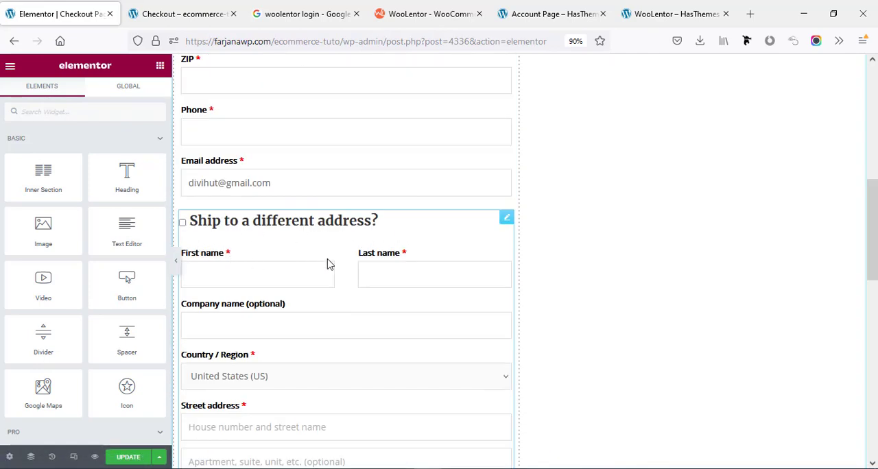
scroll(306, 260, down, 3)
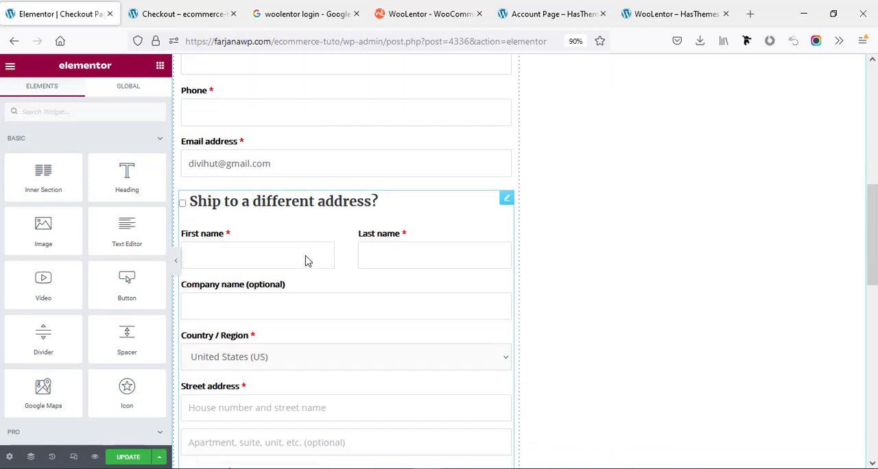
scroll(301, 268, up, 5)
scroll(302, 268, up, 4)
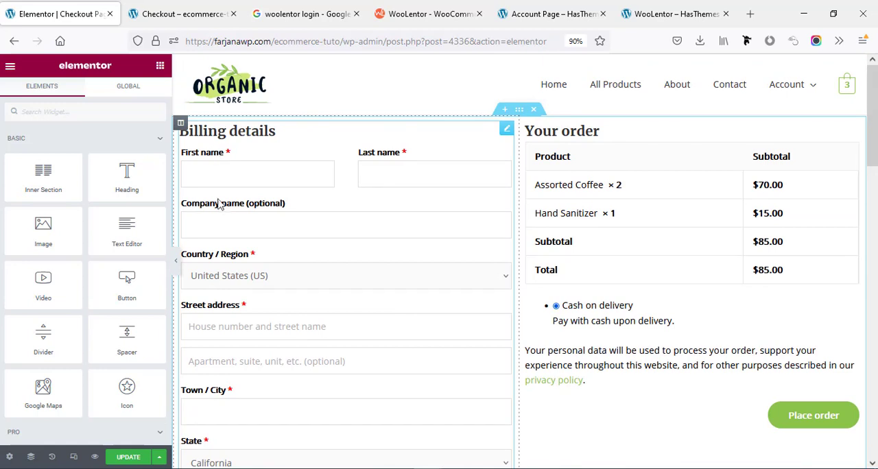
click(251, 210)
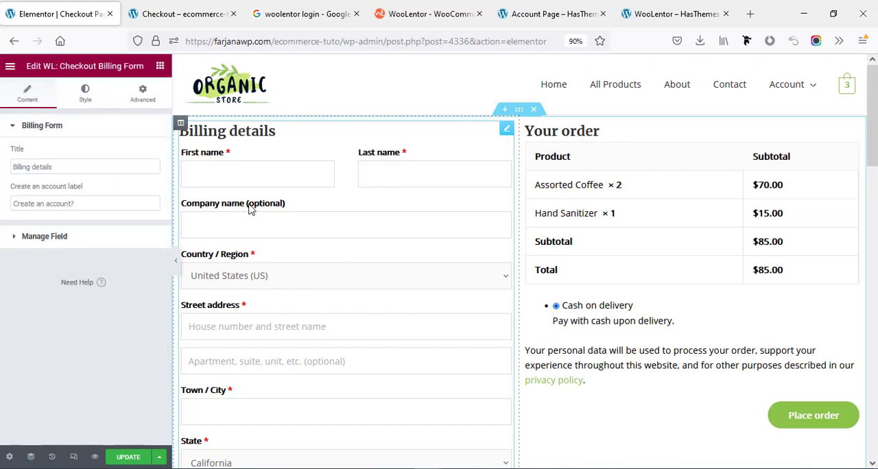
double_click(16, 170)
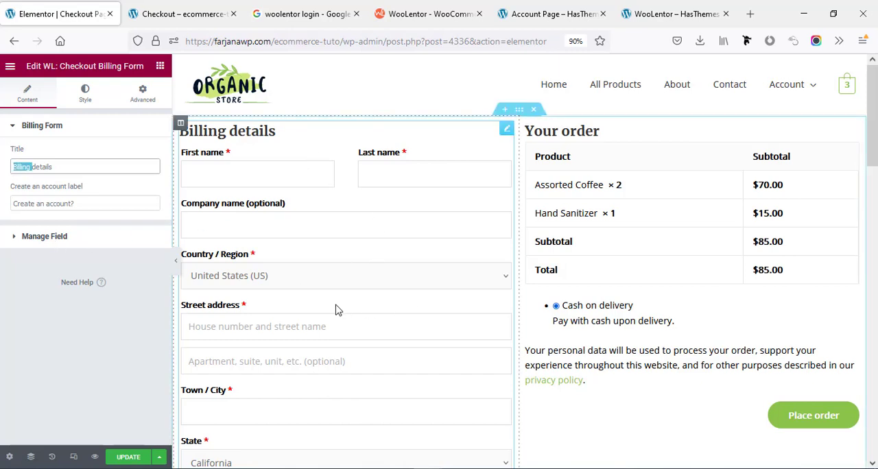
click(36, 238)
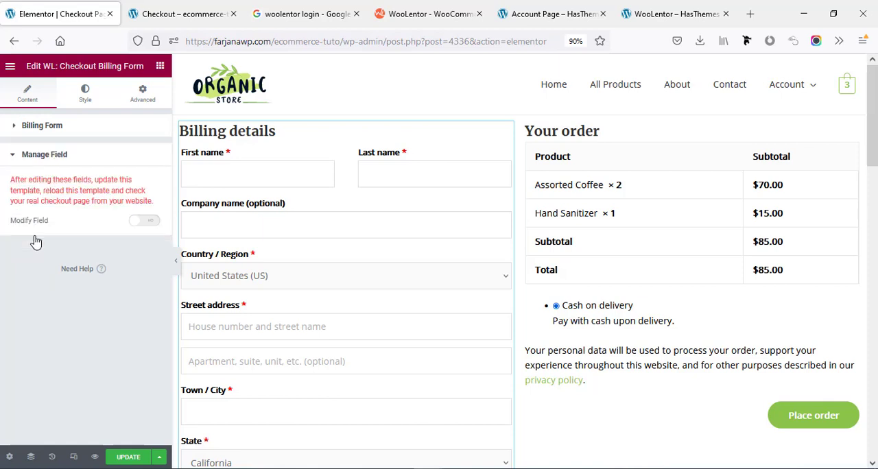
click(145, 226)
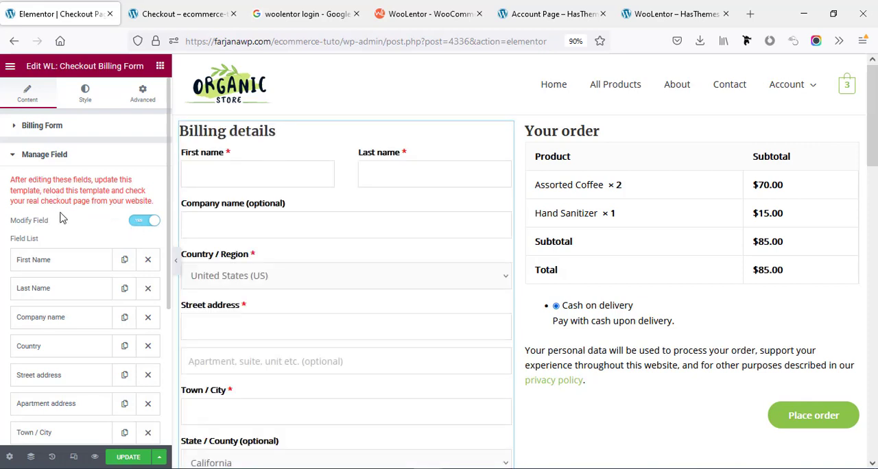
Remove the Last Name field from the billing form and change the First Name field's label to "Name".
scroll(60, 218, down, 3)
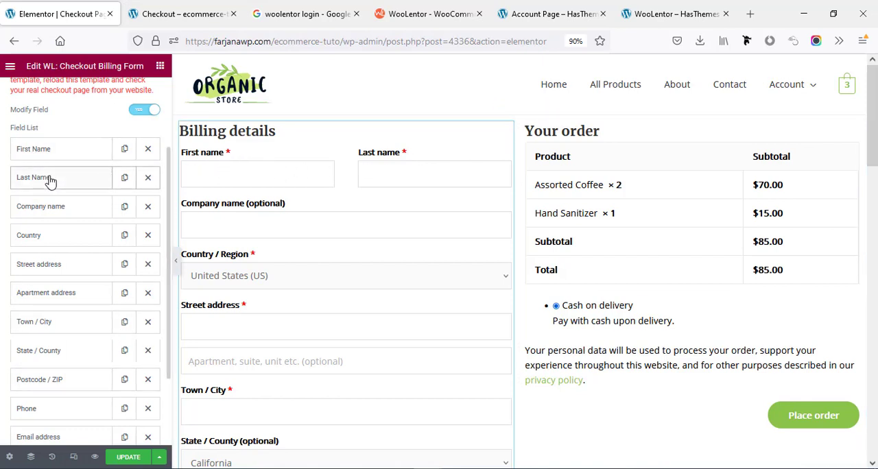
click(147, 180)
click(77, 153)
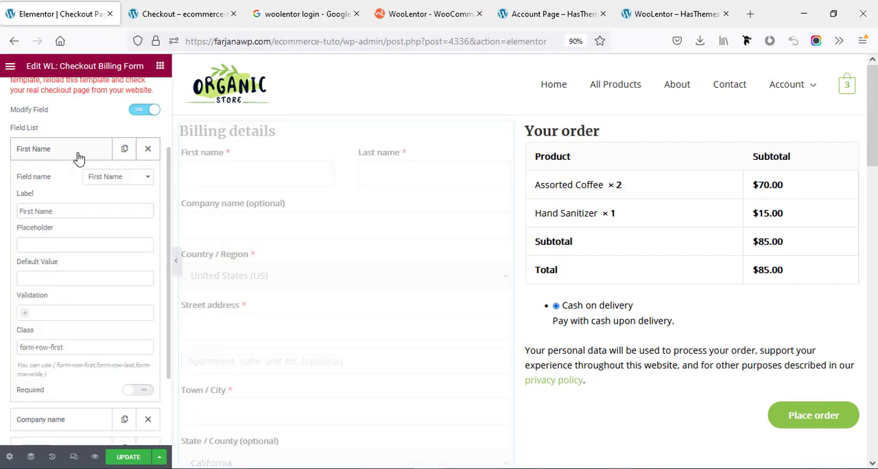
double_click(29, 211)
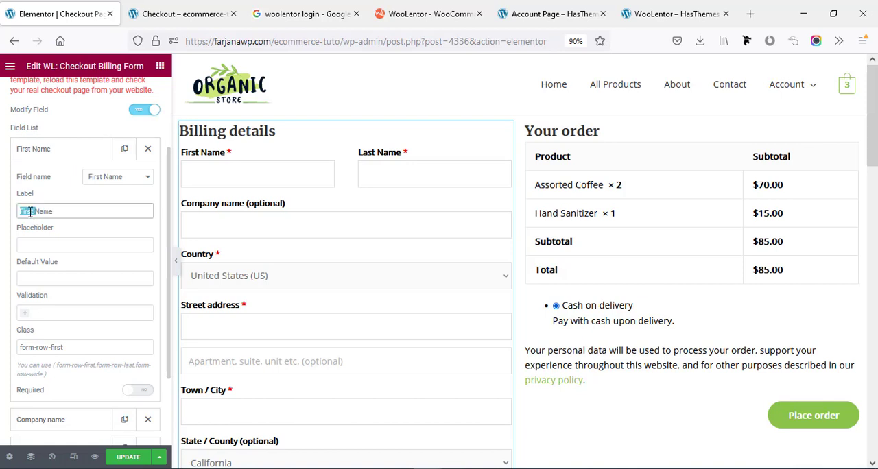
key(BackSpace)
Check the class used by the Company name field and set the Name field's class to form-row-wide.
scroll(31, 226, down, 2)
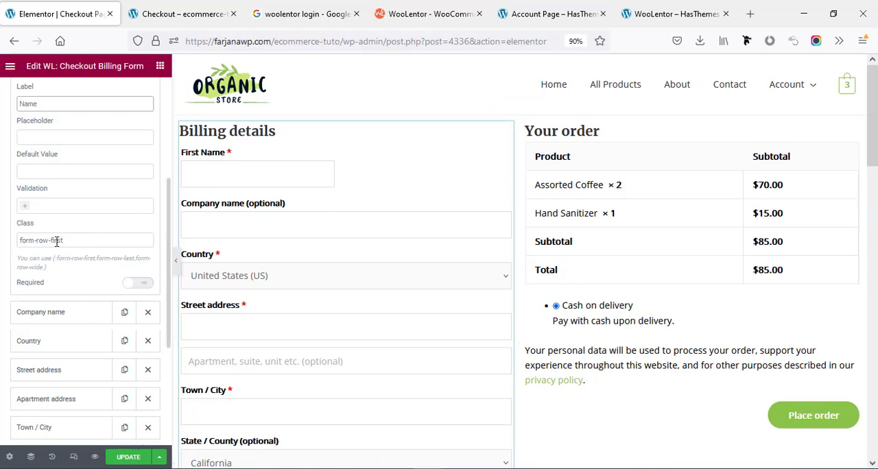
scroll(57, 241, down, 3)
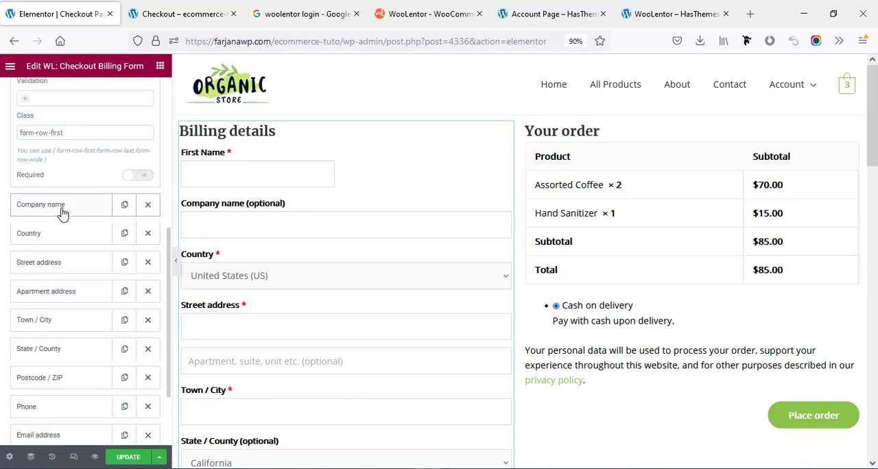
click(63, 213)
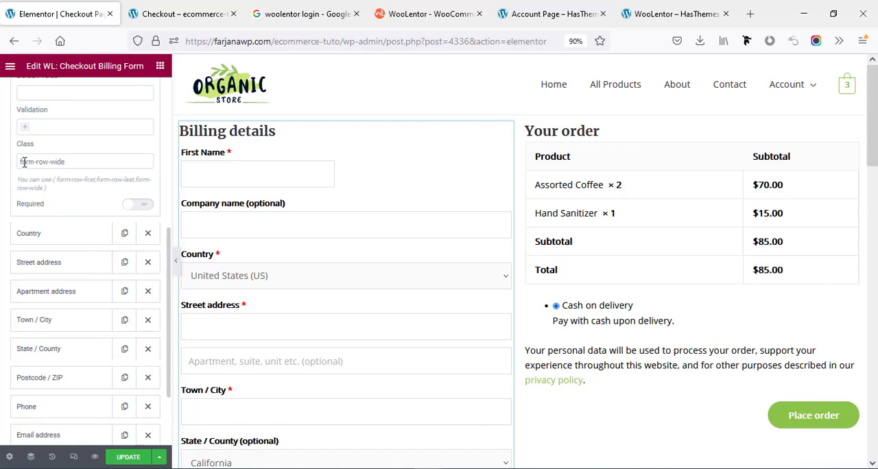
click(57, 162)
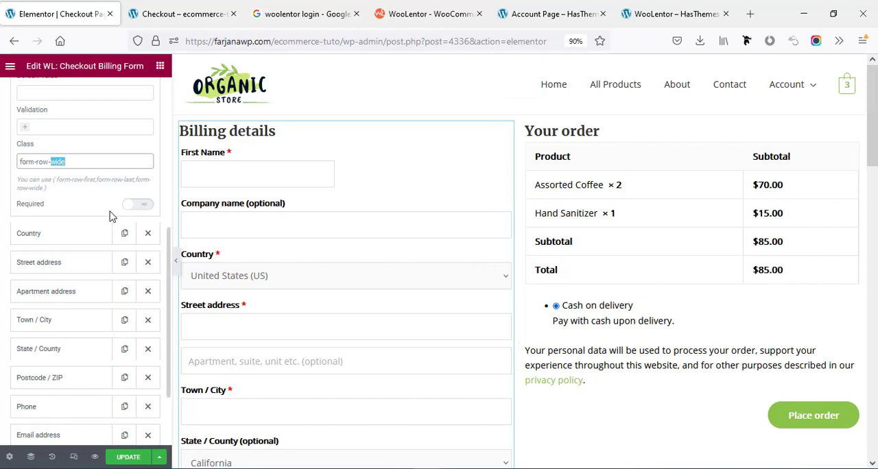
scroll(109, 214, up, 5)
click(57, 158)
scroll(41, 282, down, 3)
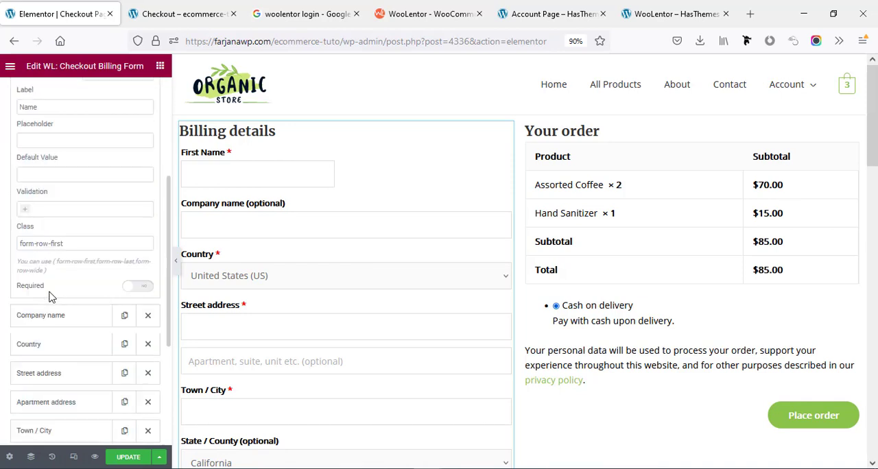
double_click(61, 243)
text(wide)
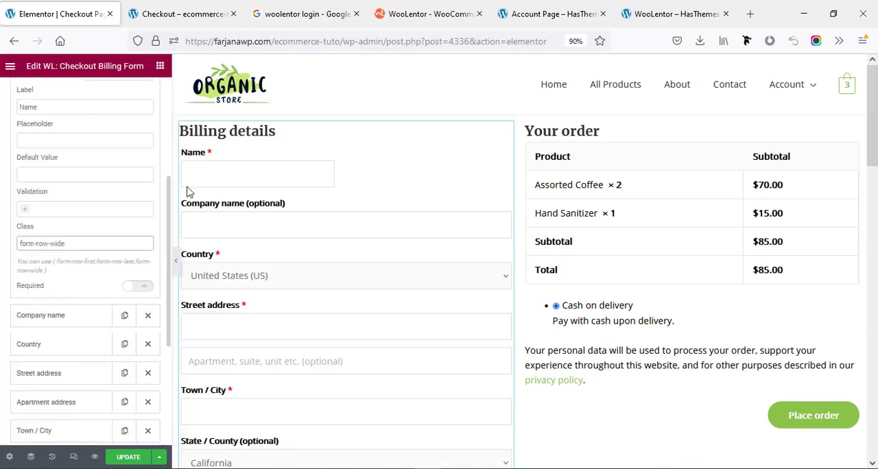
triple_click(63, 247)
Update the checkout template and reload the live checkout page to check the Name field's label and width.
click(122, 458)
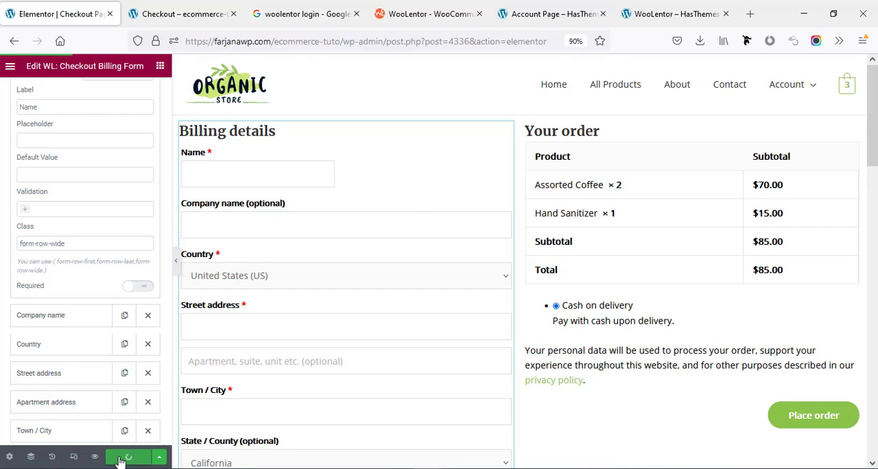
click(197, 10)
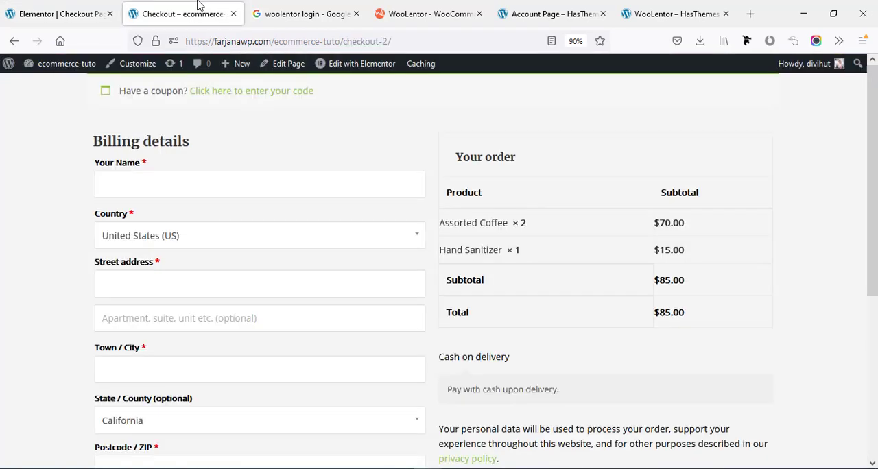
right_click(250, 142)
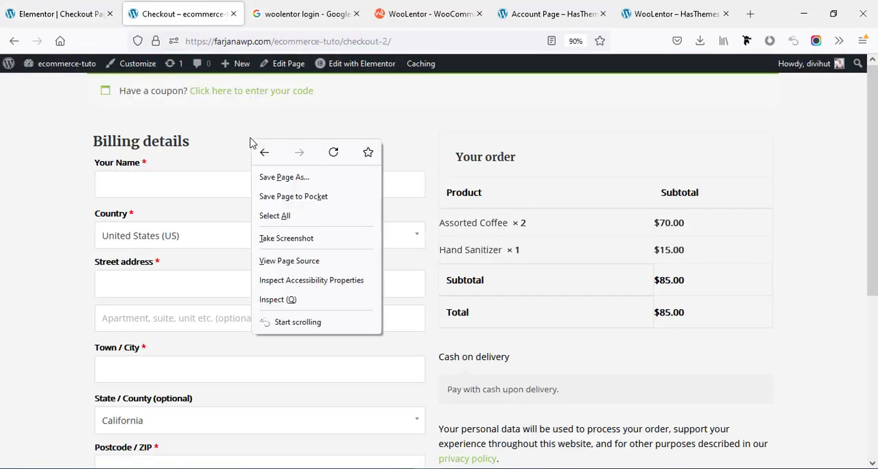
click(331, 157)
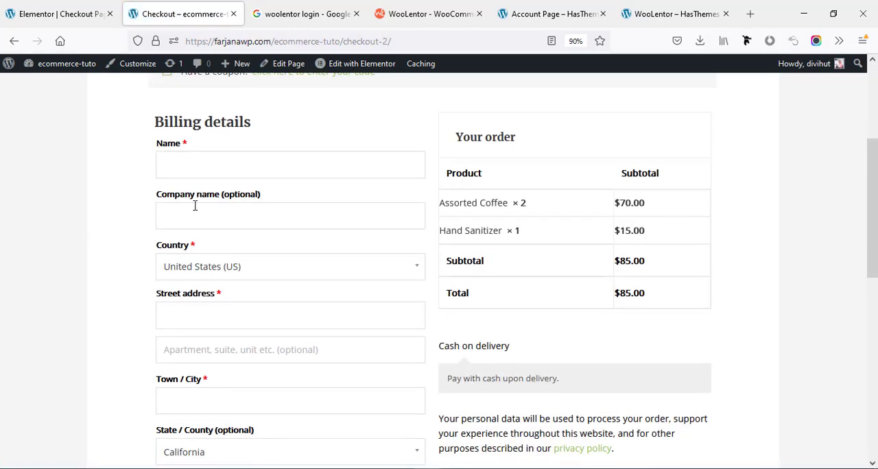
scroll(306, 207, down, 1)
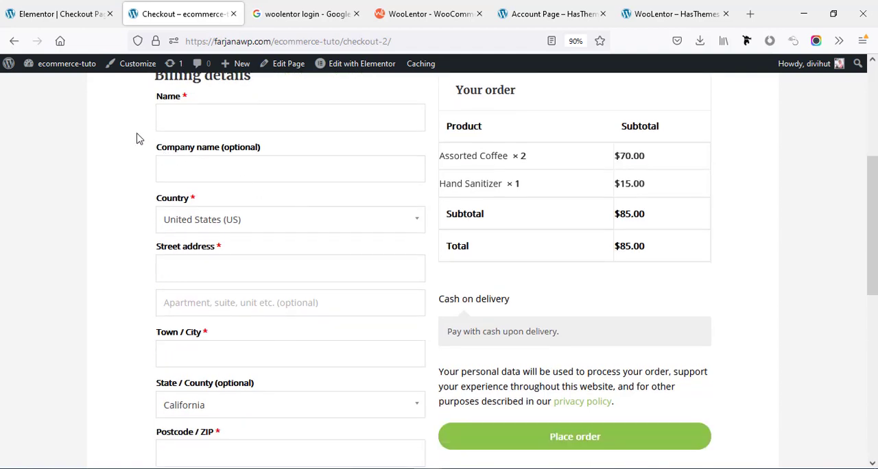
Delete the Company name field from the billing form in the Elementor template and update the template.
click(55, 13)
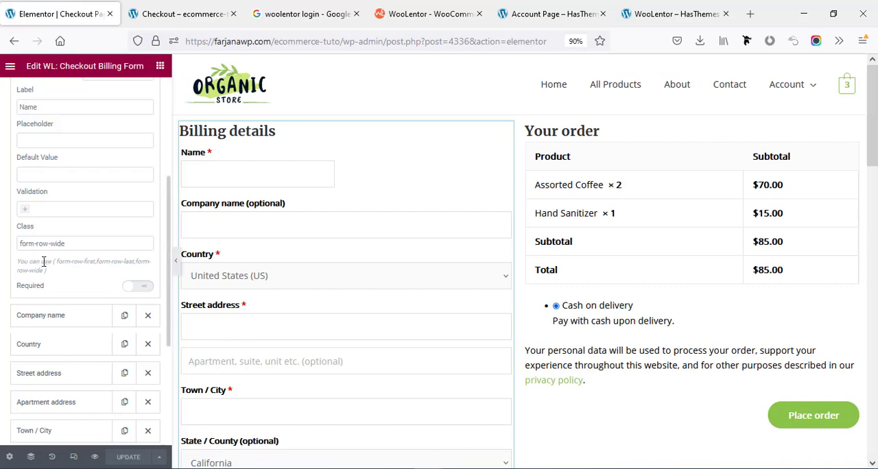
click(148, 314)
scroll(103, 384, down, 1)
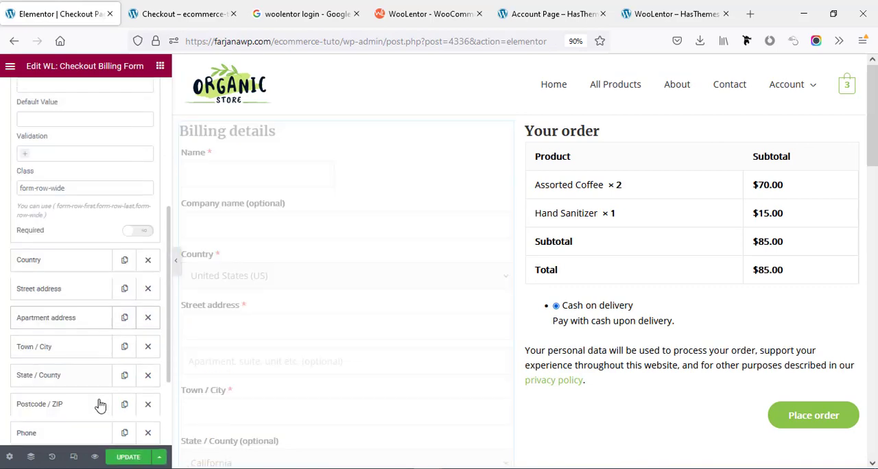
click(125, 459)
Reload the live checkout page in the store tab and examine the billing fields without the company name.
click(182, 14)
right_click(100, 138)
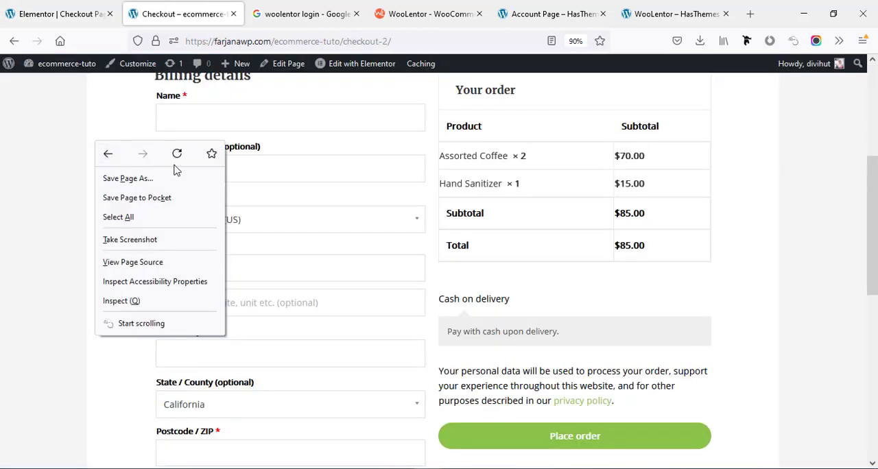
click(176, 154)
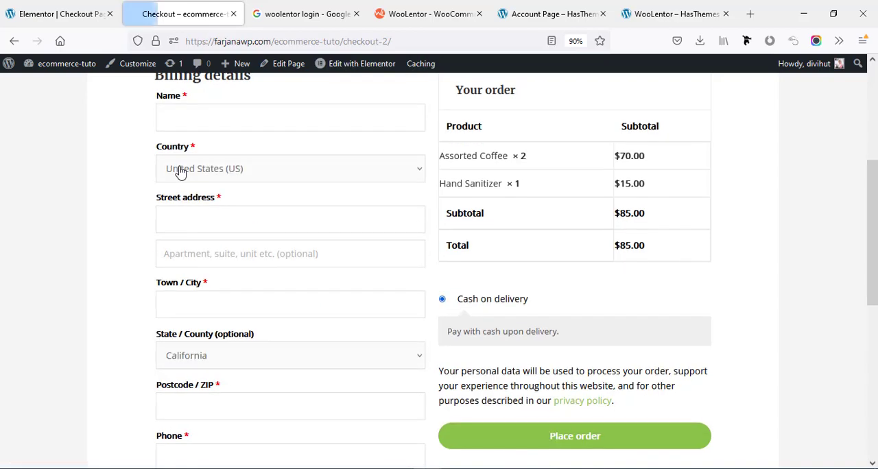
scroll(168, 214, down, 3)
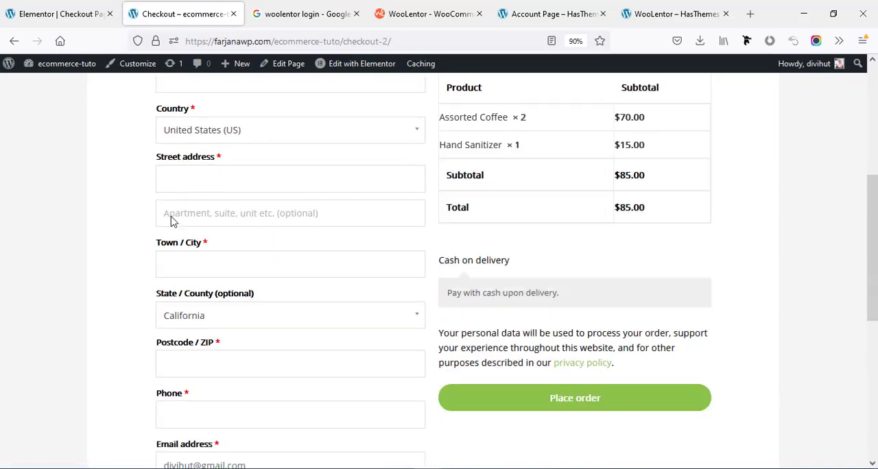
scroll(166, 247, up, 3)
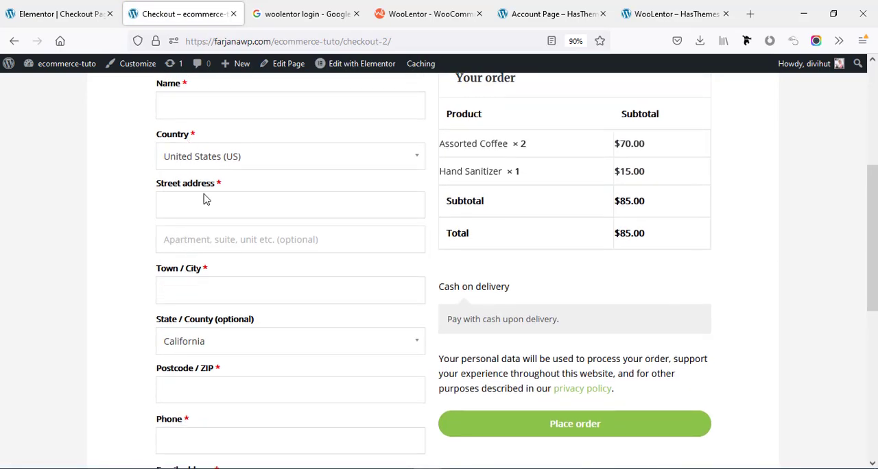
Review the Country field's settings in the template's billing form, try its Required option and switch it back off.
click(49, 20)
scroll(57, 207, down, 3)
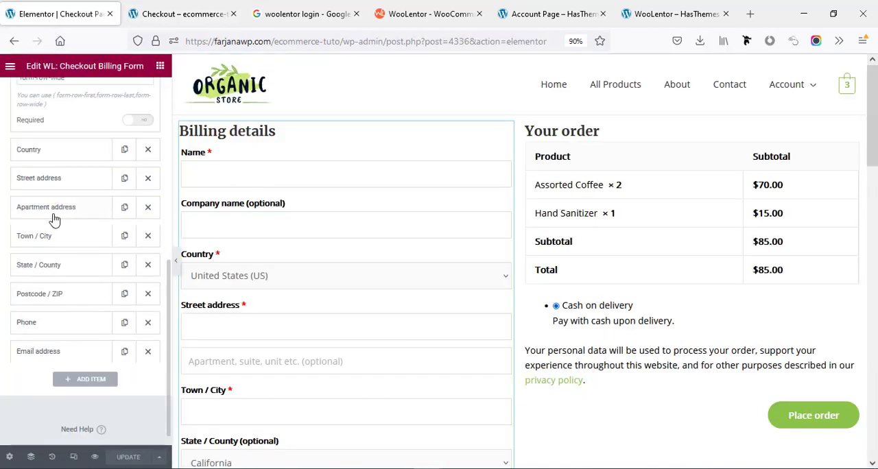
click(43, 151)
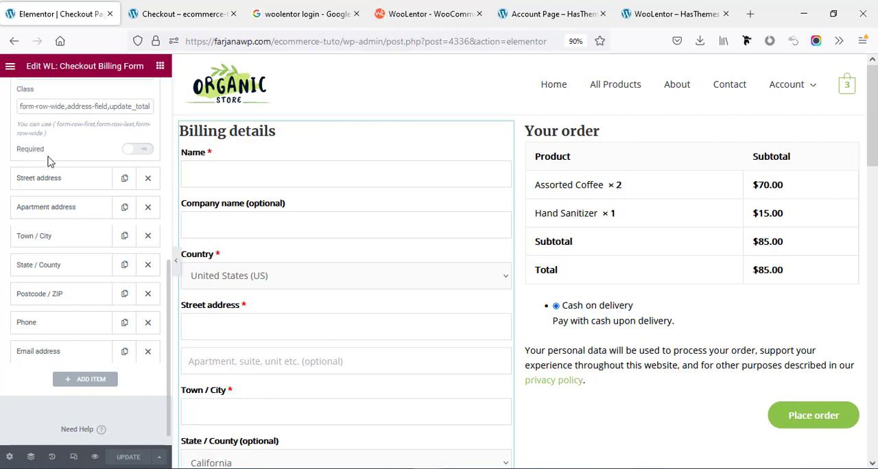
scroll(55, 166, up, 3)
scroll(46, 186, up, 5)
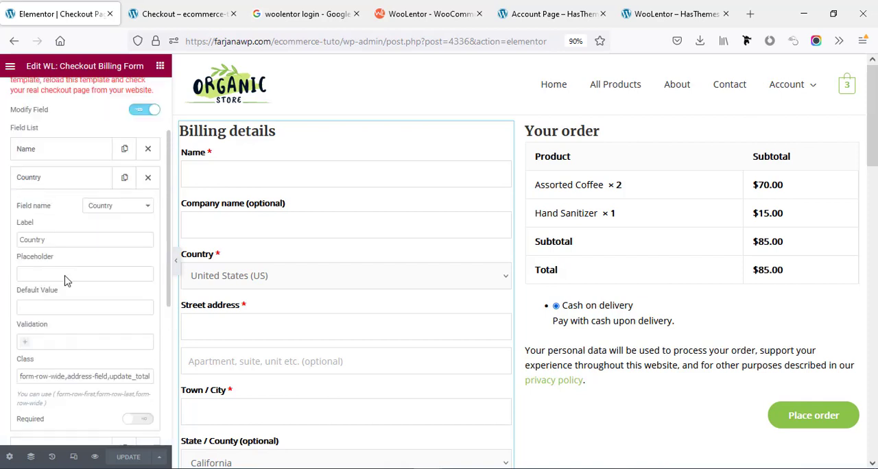
scroll(69, 264, down, 5)
click(141, 259)
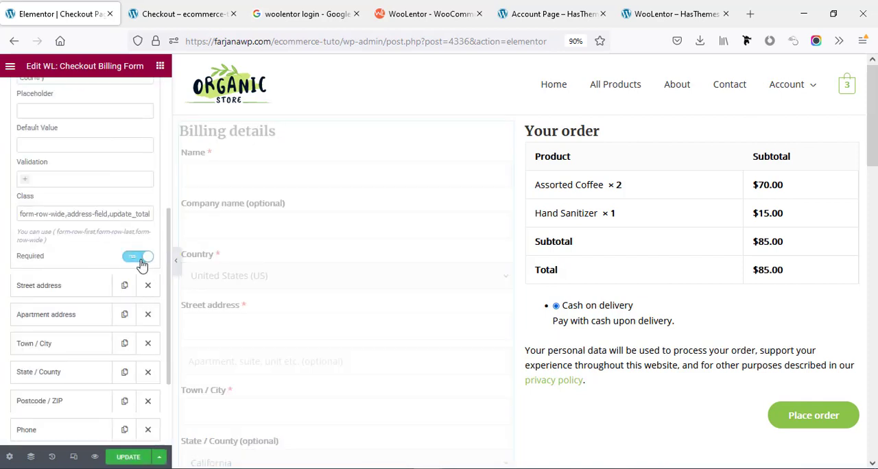
click(139, 258)
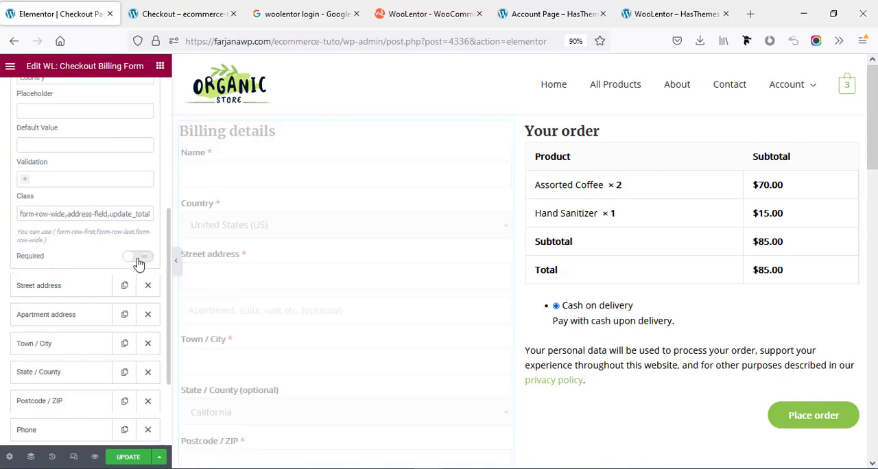
scroll(140, 260, down, 4)
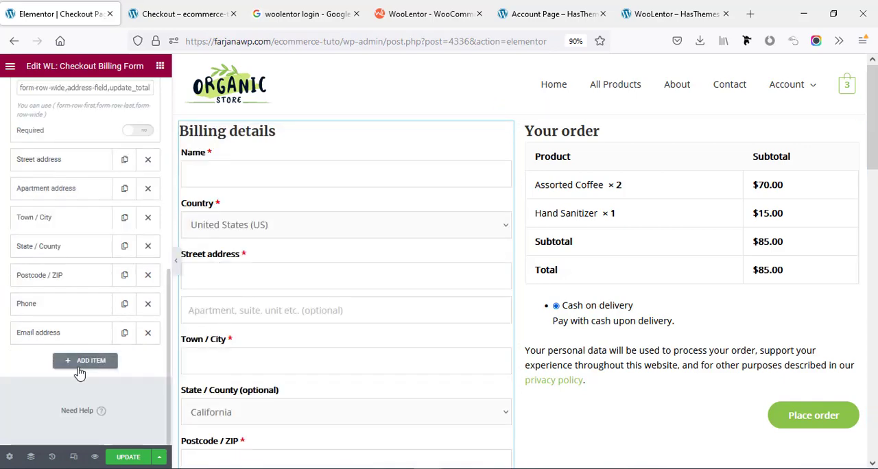
scroll(240, 335, down, 3)
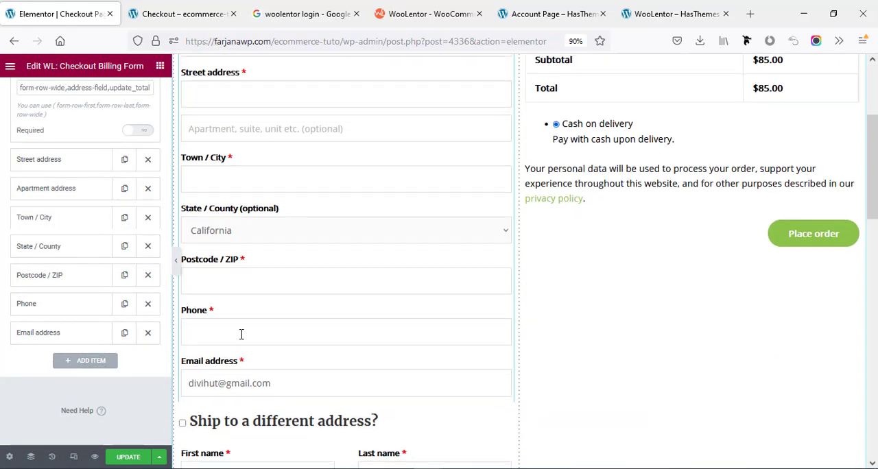
Add a new item to the billing form's field list and set its field name to Add Custom.
scroll(241, 335, down, 3)
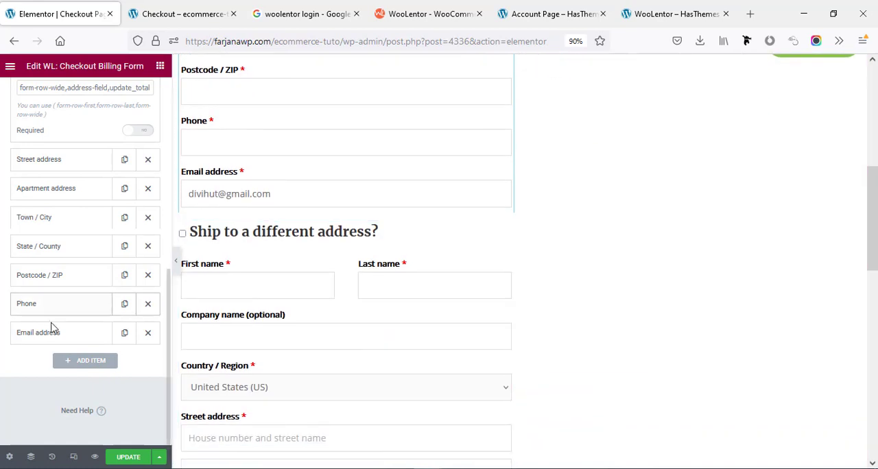
click(77, 361)
scroll(73, 305, up, 1)
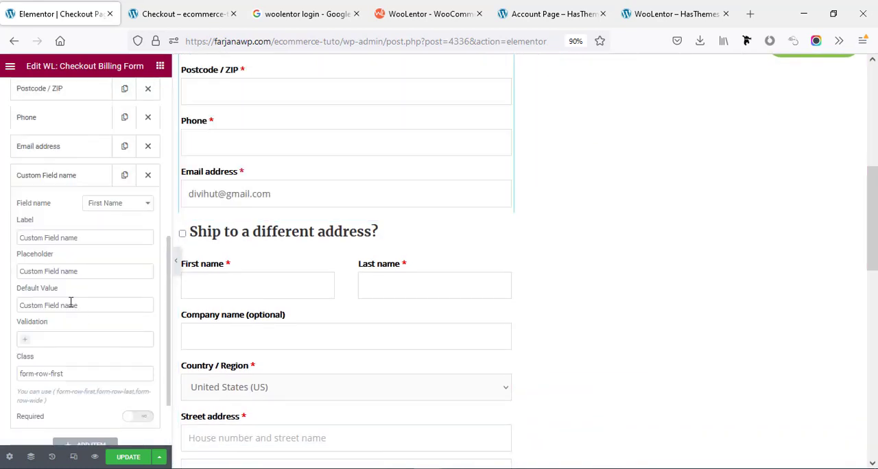
click(100, 208)
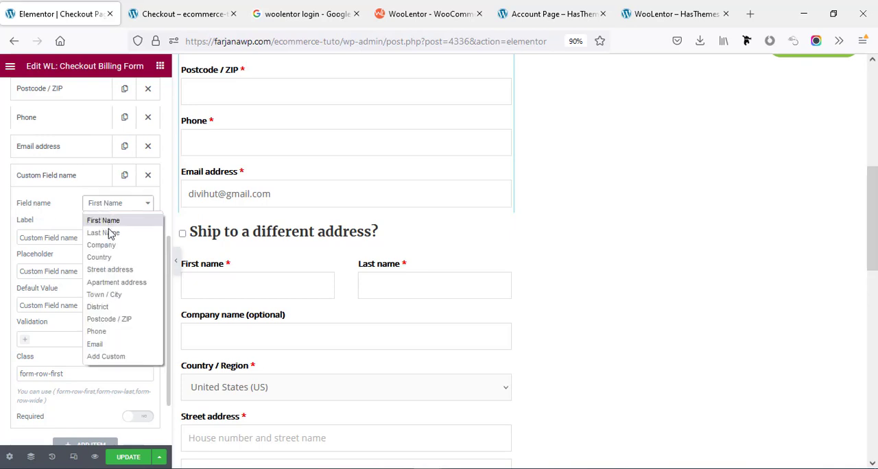
click(106, 357)
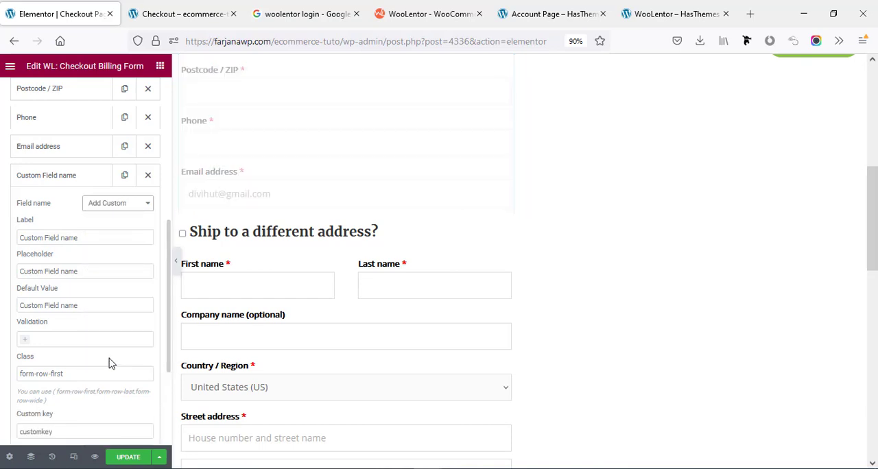
Set the custom field's label, placeholder and default value to Test.
triple_click(27, 238)
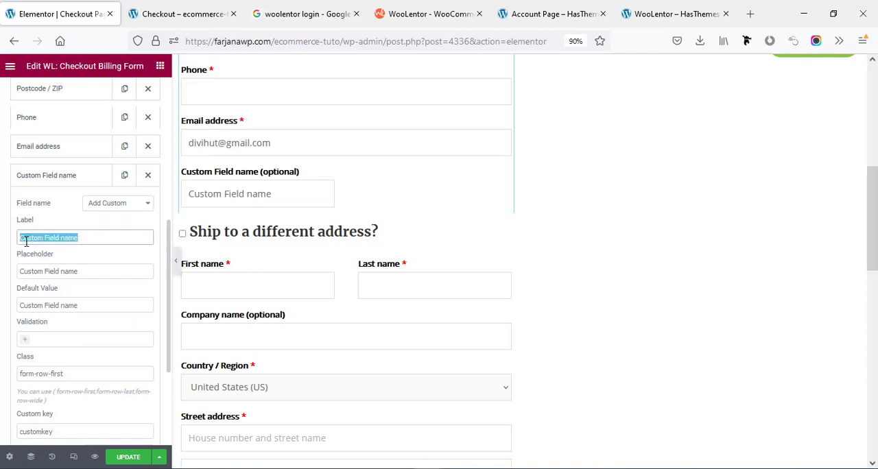
text(Test)
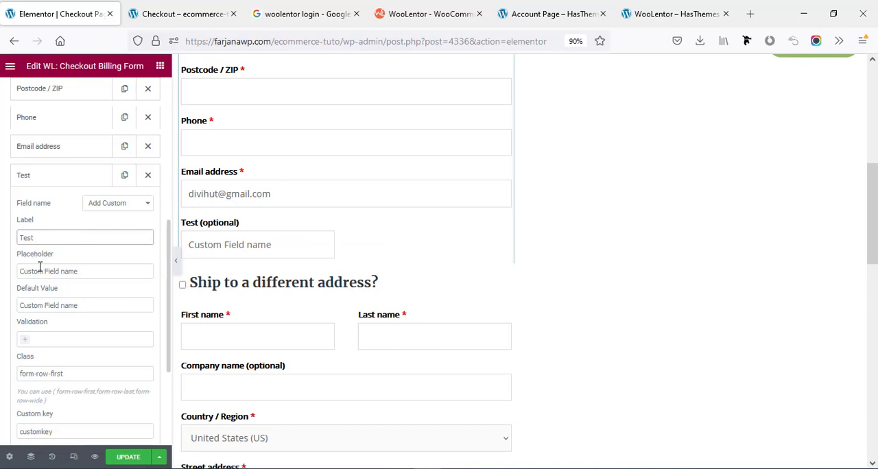
triple_click(40, 269)
text(Test)
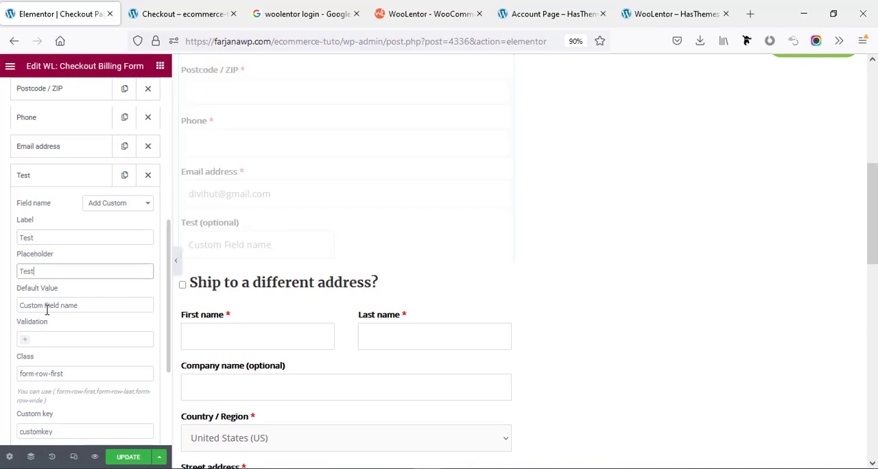
triple_click(46, 306)
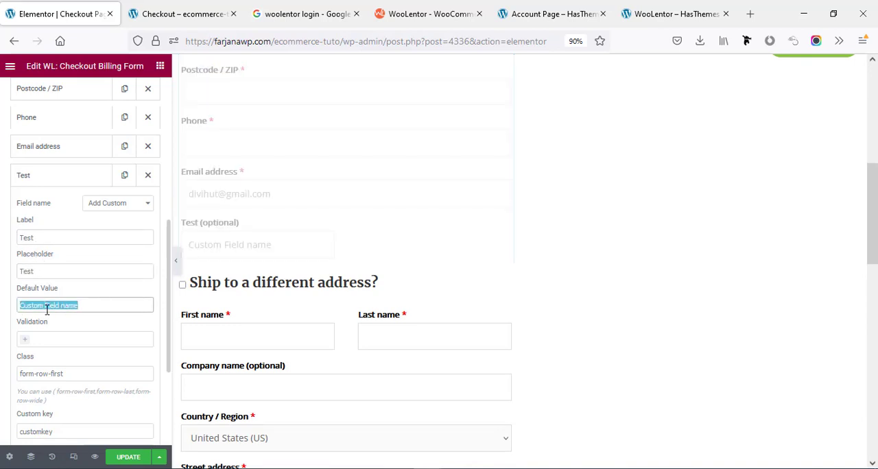
text(T)
Set the Test field's class to form-row-wide, review its field type choices while keeping Text, and make it required.
scroll(47, 308, down, 3)
double_click(57, 266)
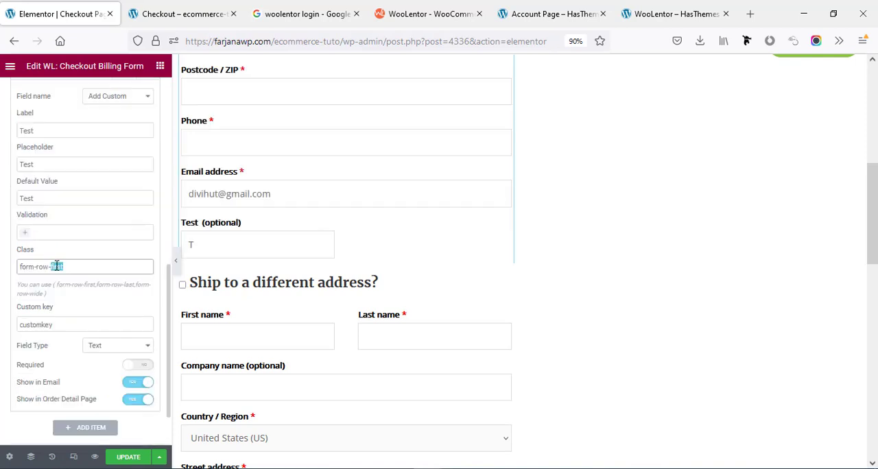
text(wide)
scroll(48, 295, down, 2)
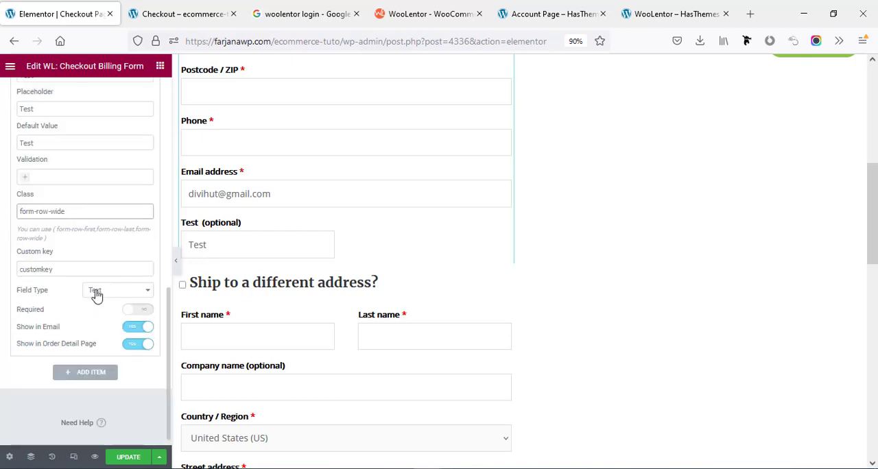
click(97, 294)
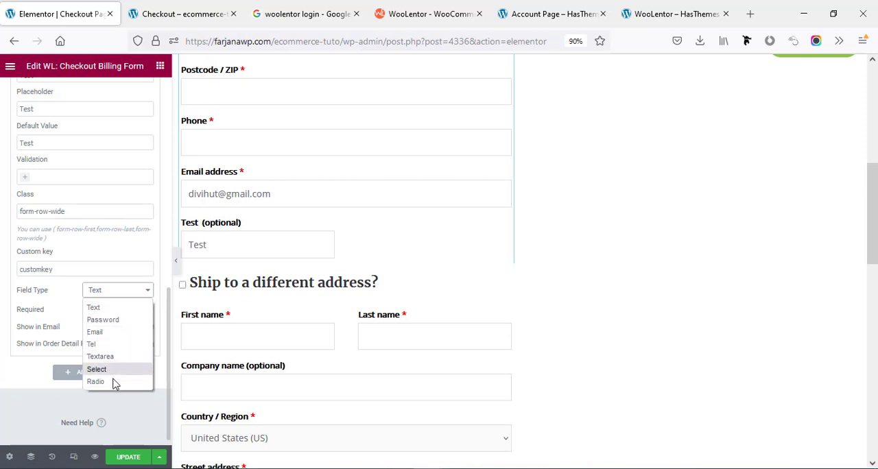
click(70, 296)
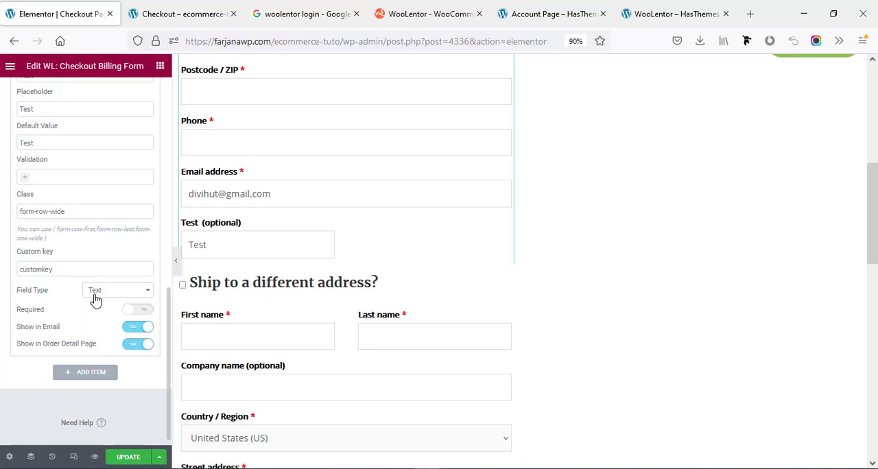
scroll(55, 322, down, 1)
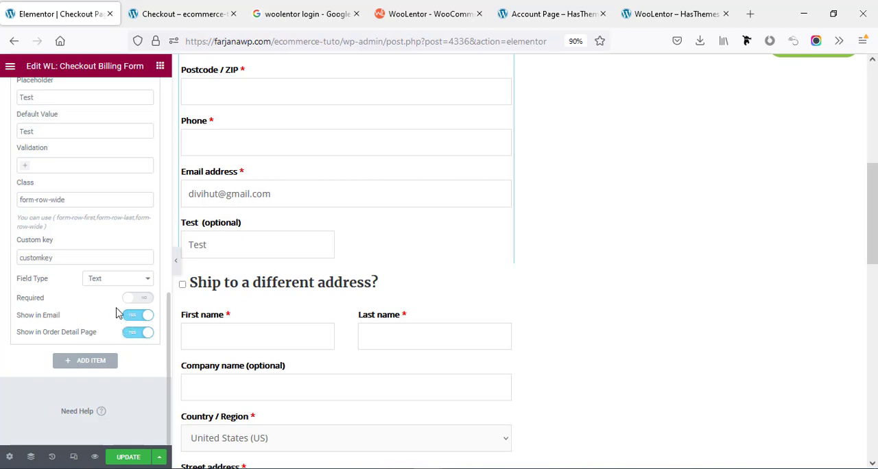
click(139, 299)
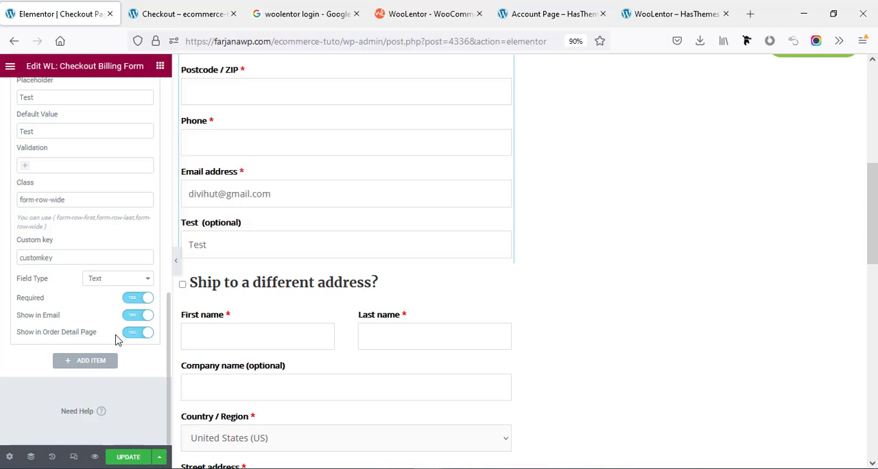
Collapse the Test field's settings and move it between Name and Country in the field list.
scroll(110, 332, up, 3)
scroll(110, 332, up, 1)
click(65, 226)
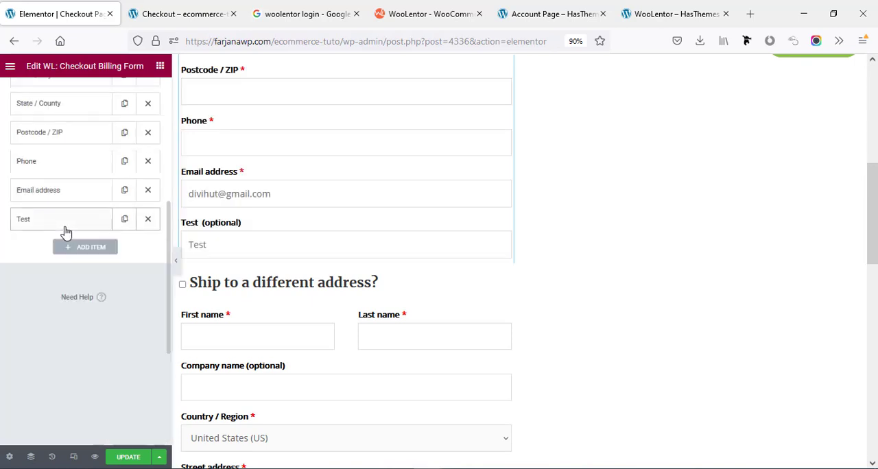
scroll(57, 288, up, 2)
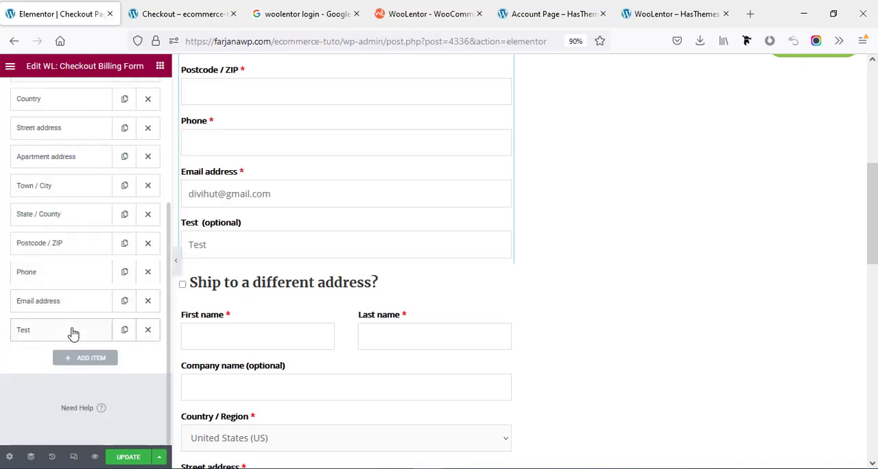
drag(73, 334, 108, 106)
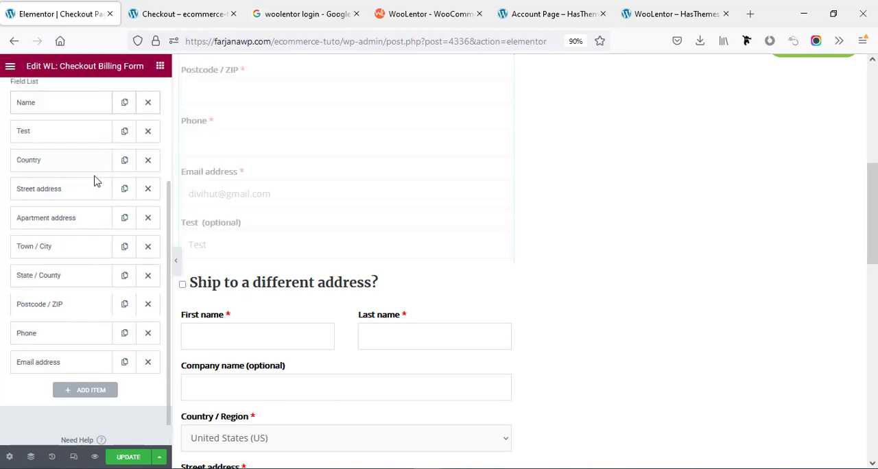
Update the checkout template and reload the live checkout page to check the Test field's place in the billing details.
click(129, 458)
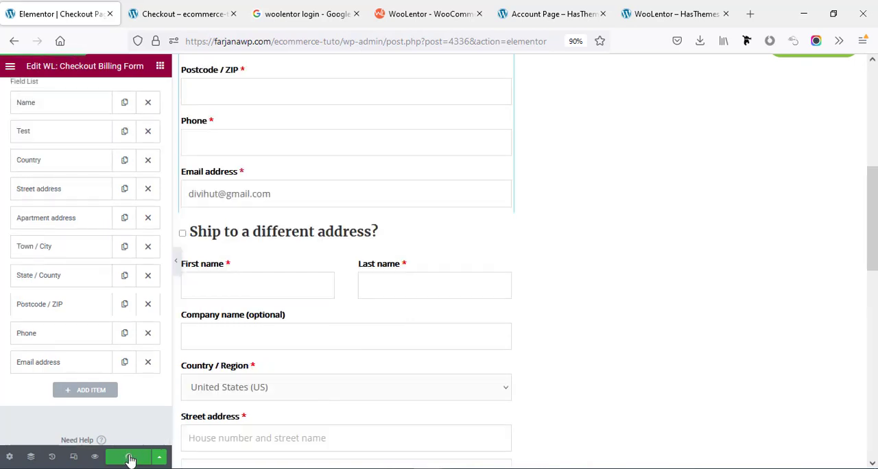
click(180, 13)
right_click(106, 177)
click(182, 197)
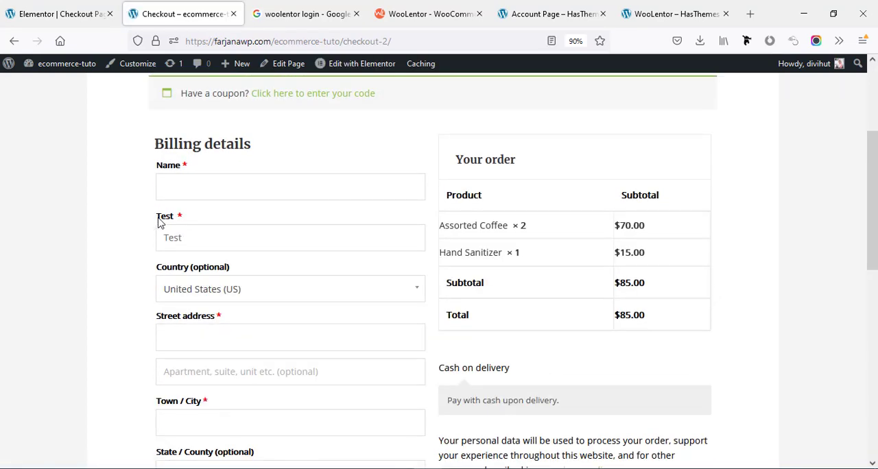
scroll(179, 236, down, 1)
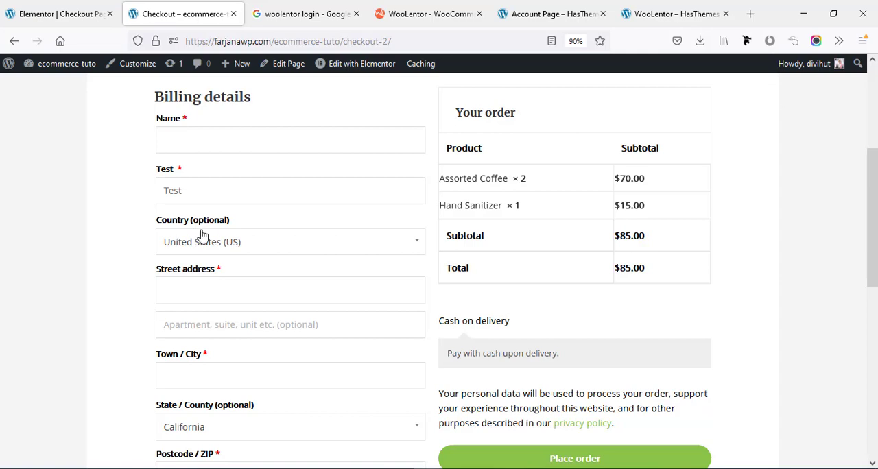
Return to the Elementor template and open the settings of the Checkout Order Review widget.
click(31, 12)
scroll(579, 311, up, 5)
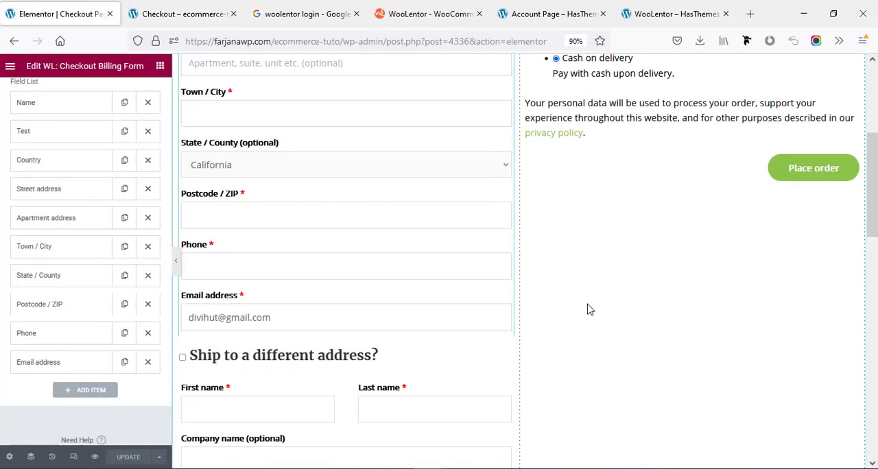
click(581, 210)
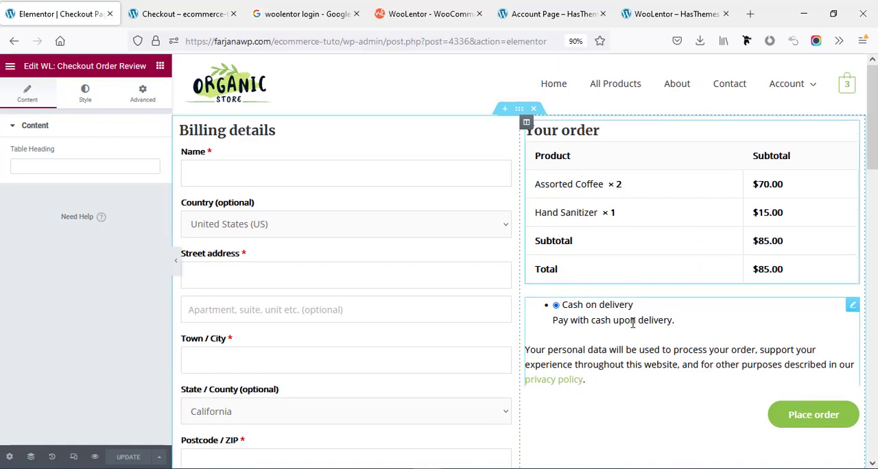
scroll(690, 203, down, 3)
Try the Primary global color as the Place Order button's background, and replace it with a green global color.
click(709, 207)
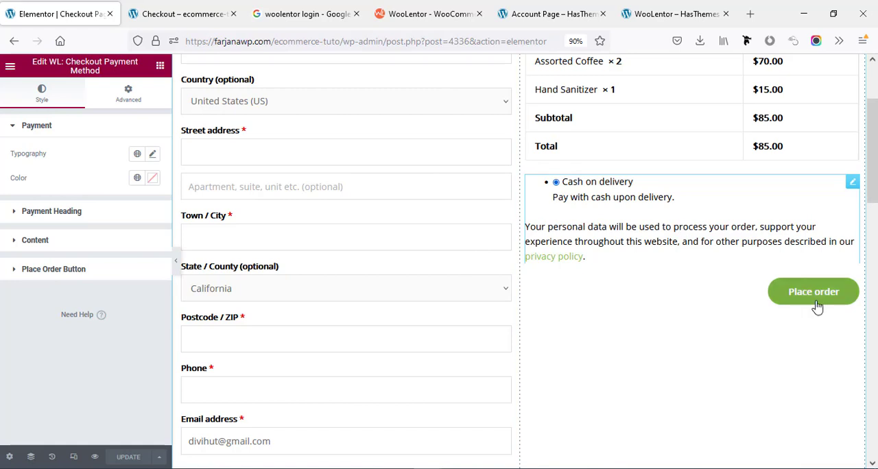
click(34, 271)
scroll(40, 276, down, 2)
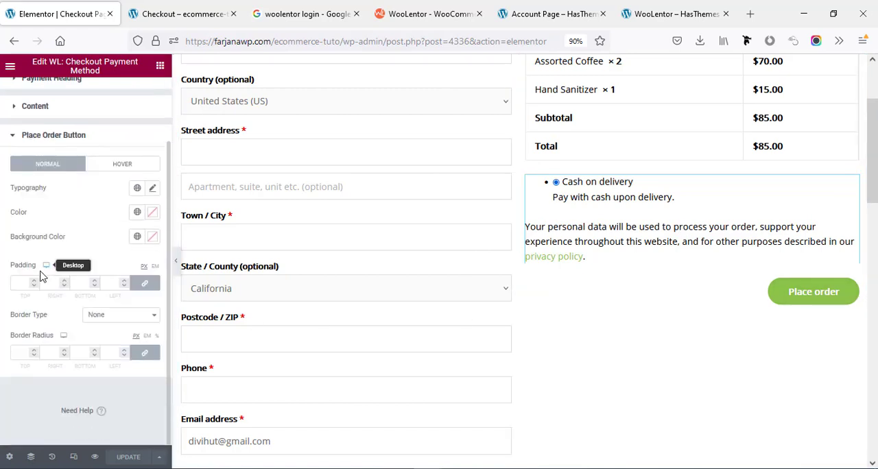
click(137, 236)
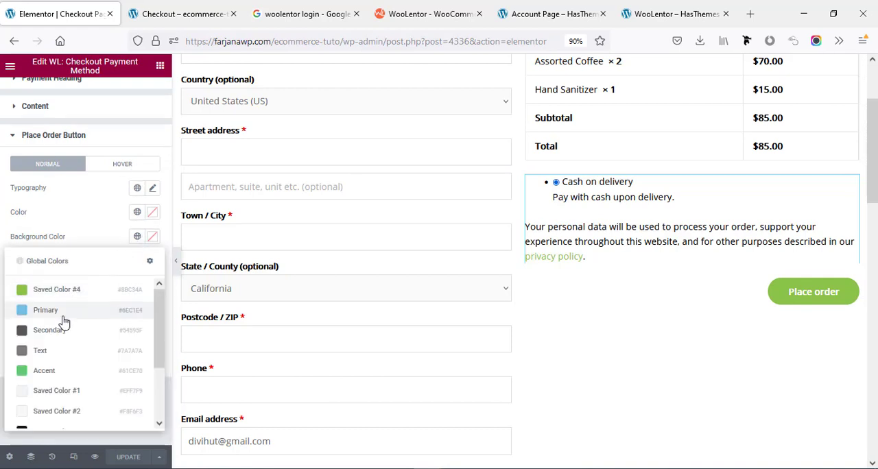
click(65, 312)
click(137, 236)
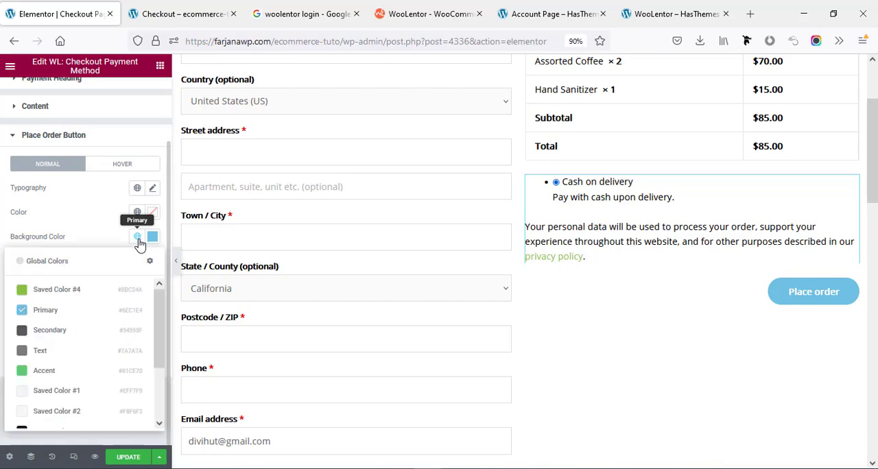
click(41, 366)
Update the checkout template and reload the live checkout page to look over the whole page.
click(127, 457)
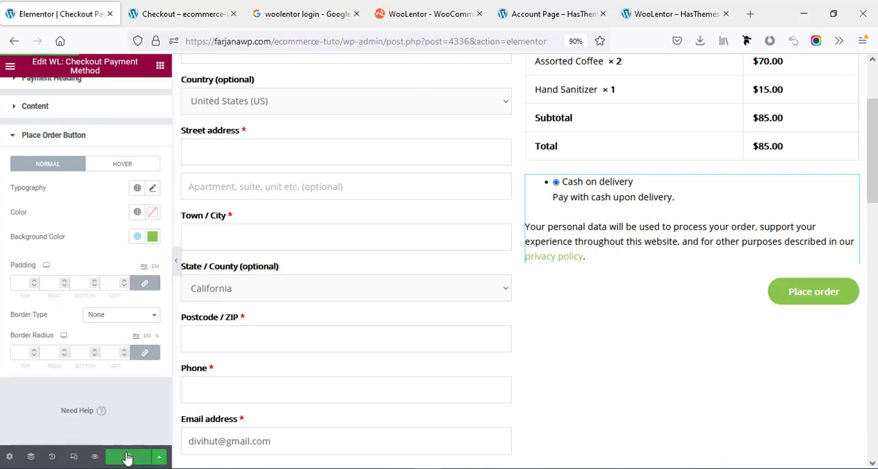
click(173, 8)
right_click(106, 174)
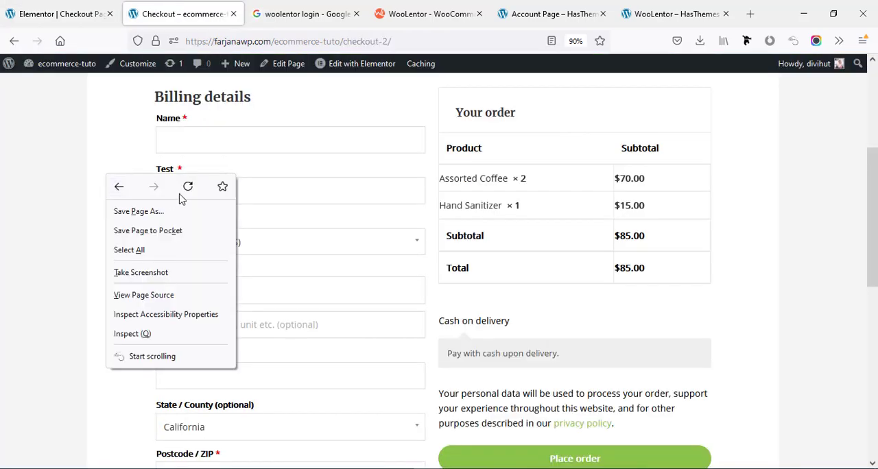
click(188, 189)
scroll(874, 394, down, 6)
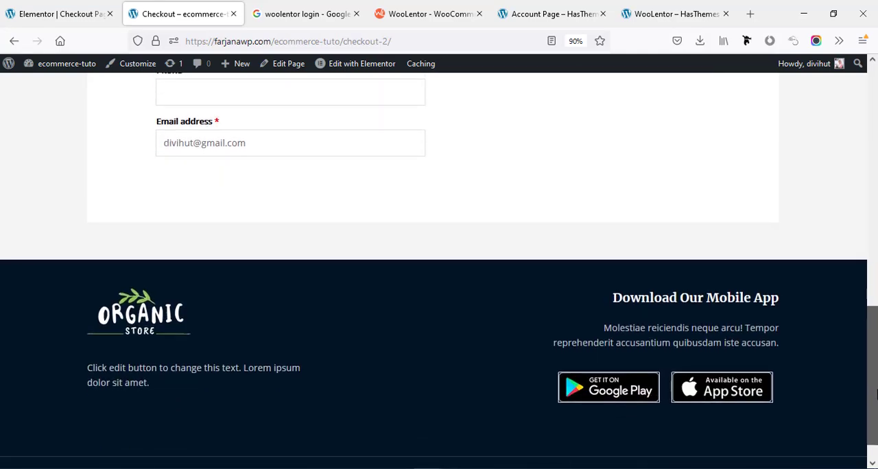
drag(874, 395, 869, 150)
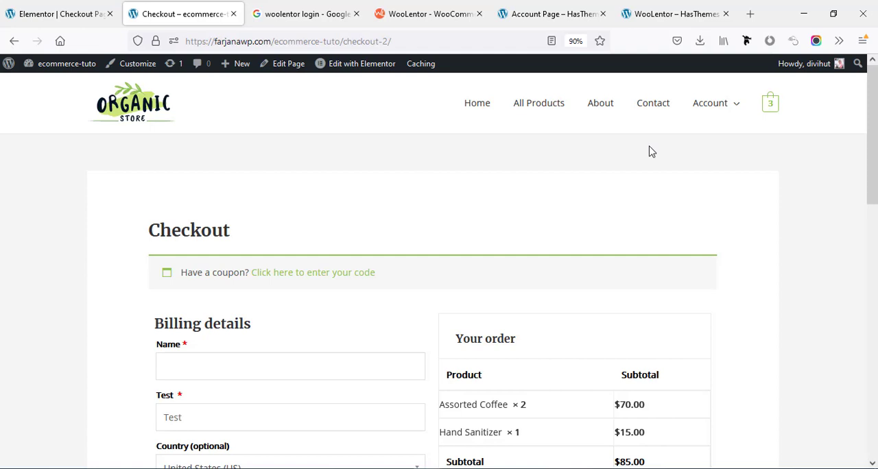
Exit the Elementor editor to the dashboard, open the WooLentor settings and look at the Sales Notification and Rename Label sections.
click(55, 14)
click(11, 66)
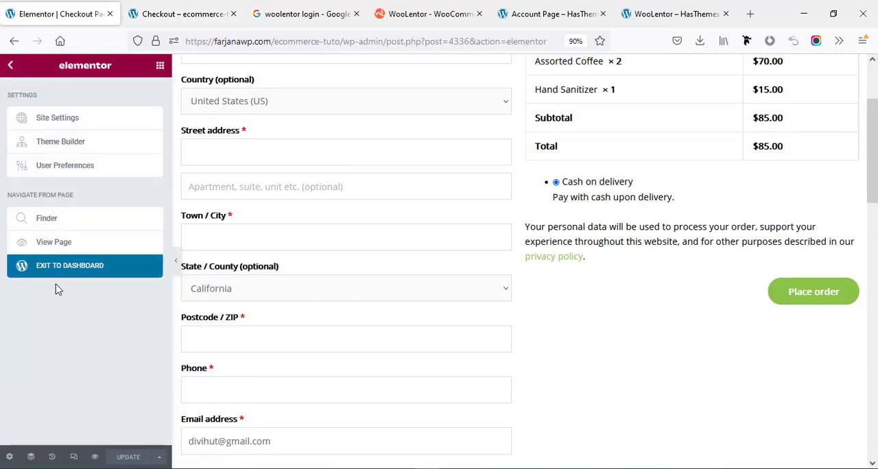
click(52, 272)
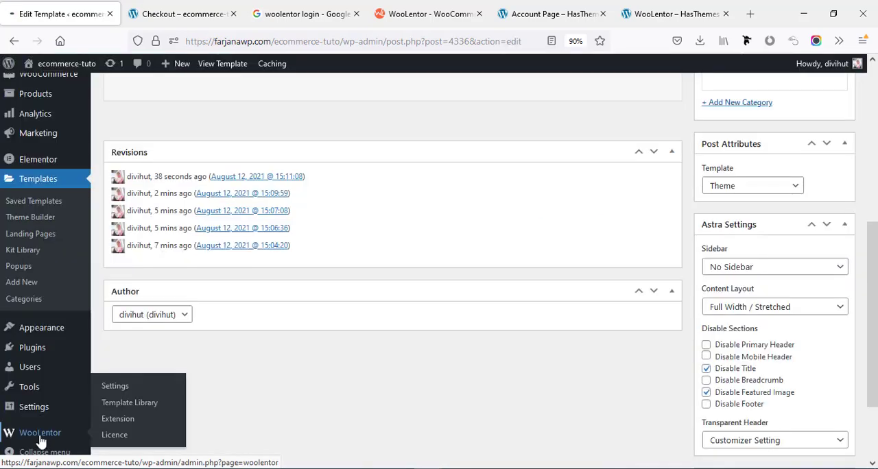
click(41, 433)
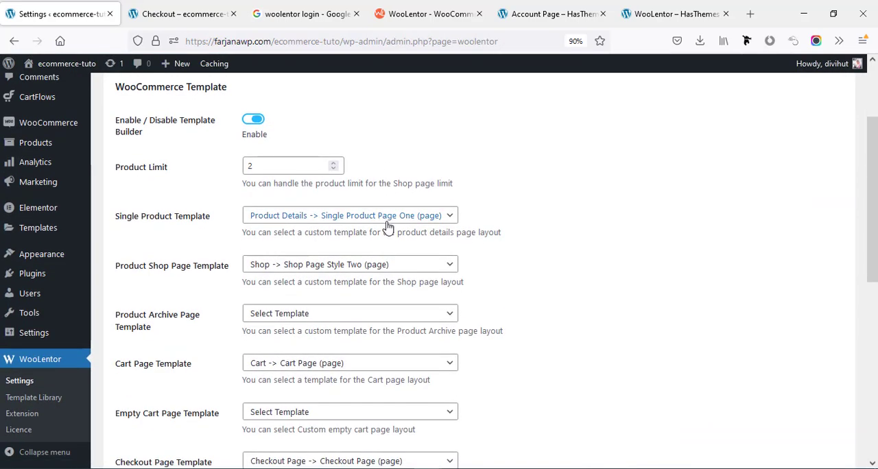
scroll(388, 199, up, 2)
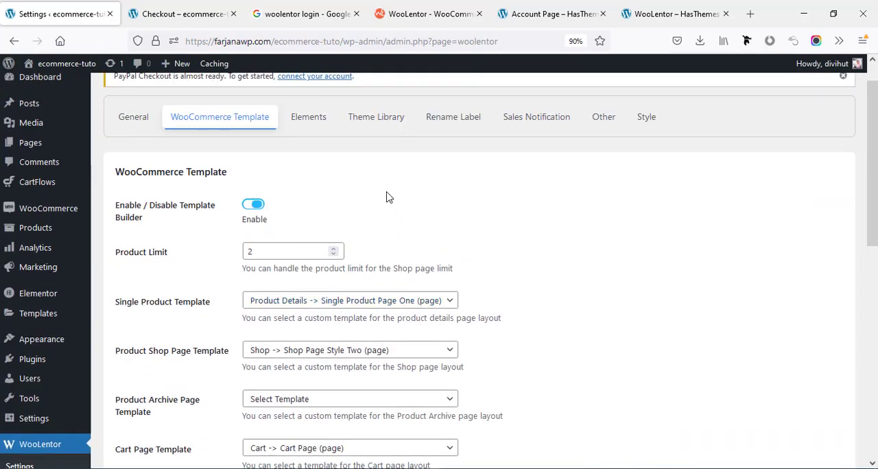
click(522, 122)
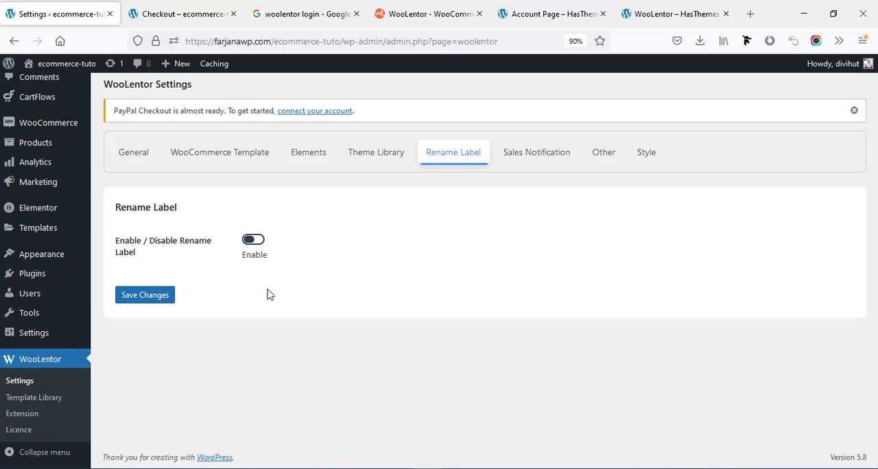
Open WooLentor's Extension page and look through the free extensions.
click(26, 414)
scroll(107, 417, down, 5)
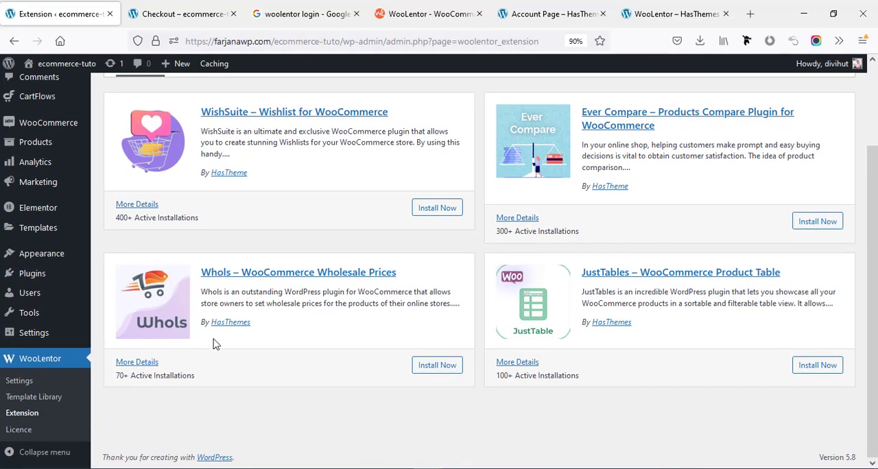
scroll(212, 343, up, 2)
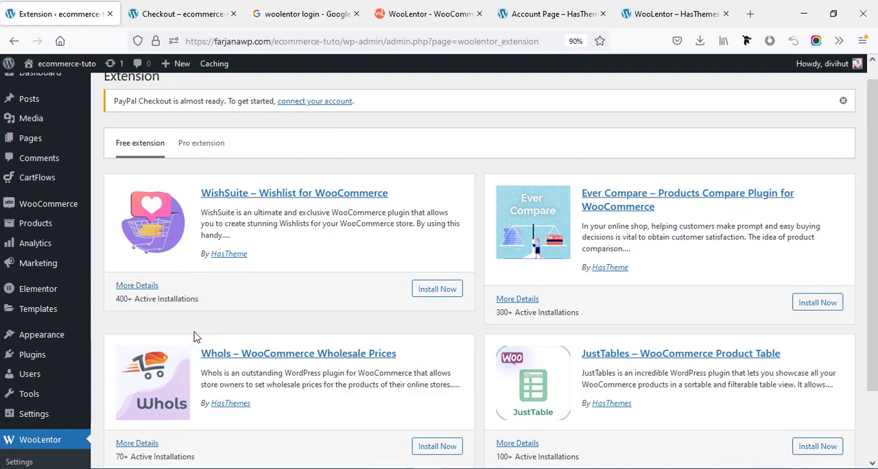
scroll(181, 335, down, 2)
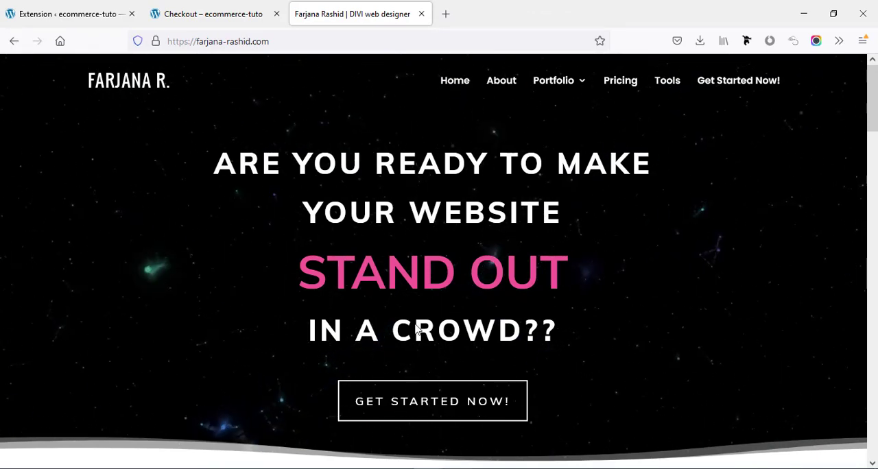
Open the Get Started Now booking page of the web designer's site and look over its project form.
click(425, 414)
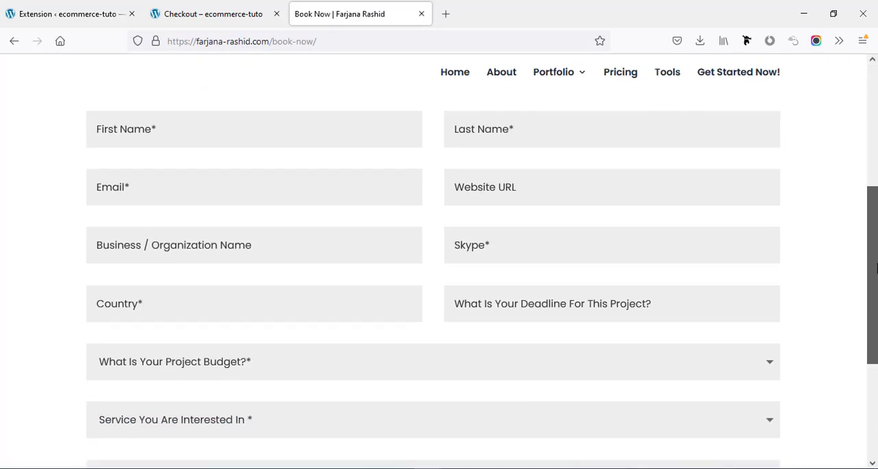
drag(875, 269, 875, 322)
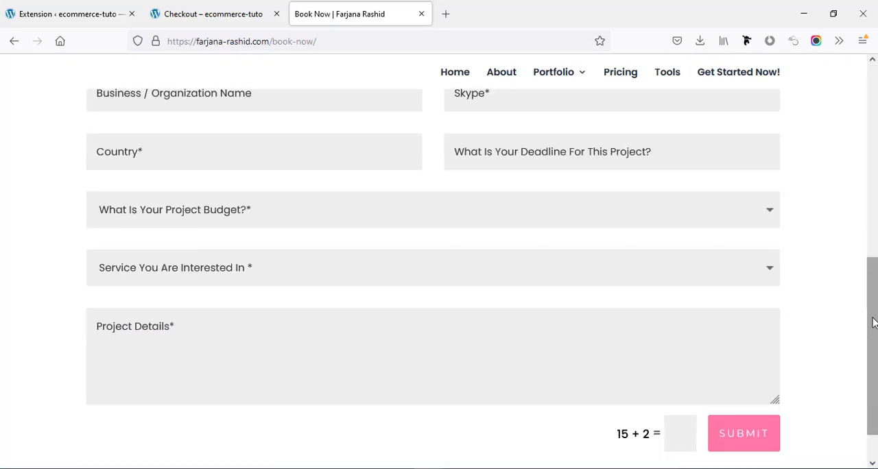